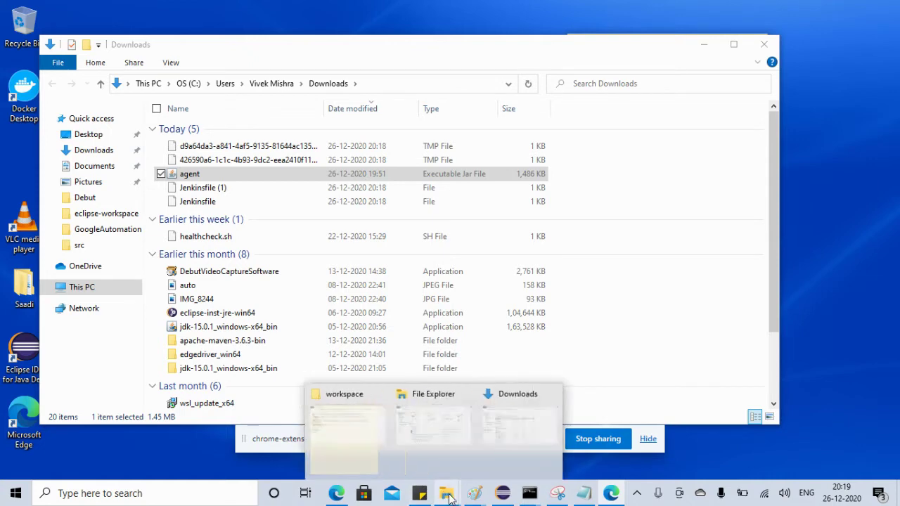
Open eclipse-workspace's jenkins_slave folder in File Explorer, show its full path, then return to the browser
{"action": "left_click", "coordinate": [336, 456]}
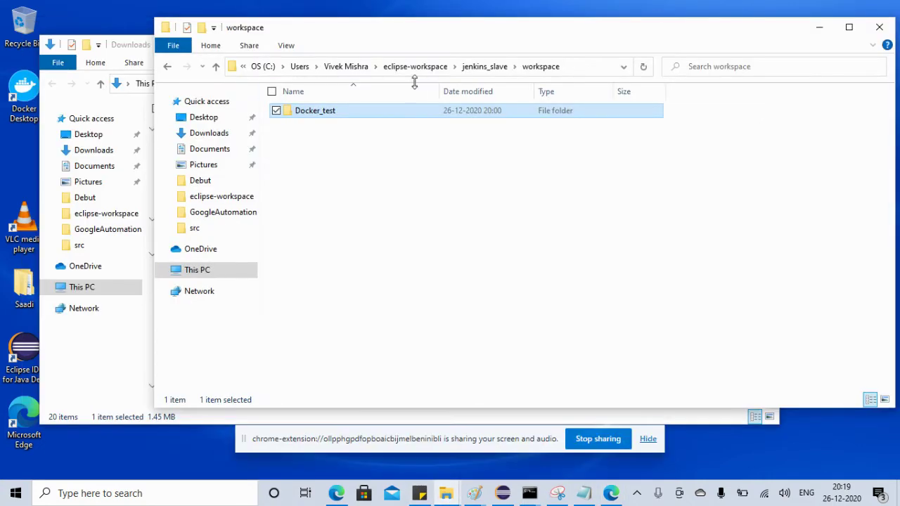
{"action": "left_click", "coordinate": [484, 66]}
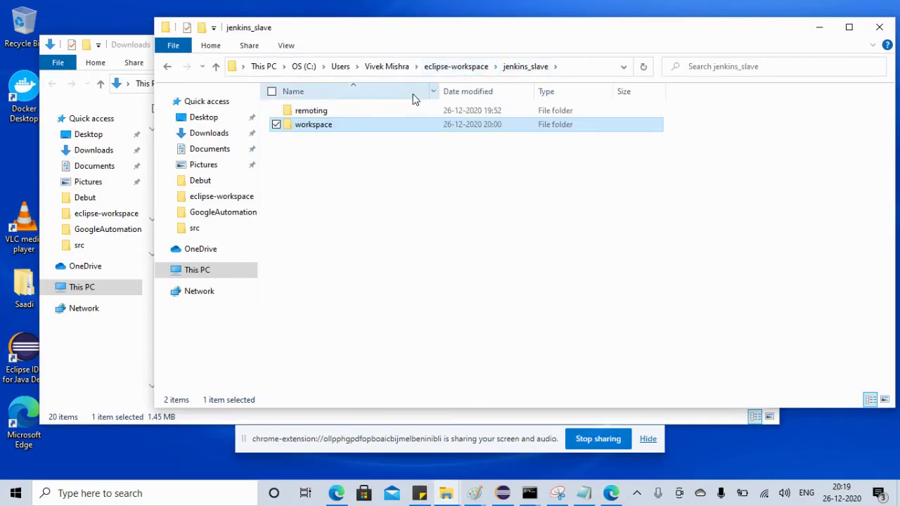
{"action": "left_click", "coordinate": [577, 66]}
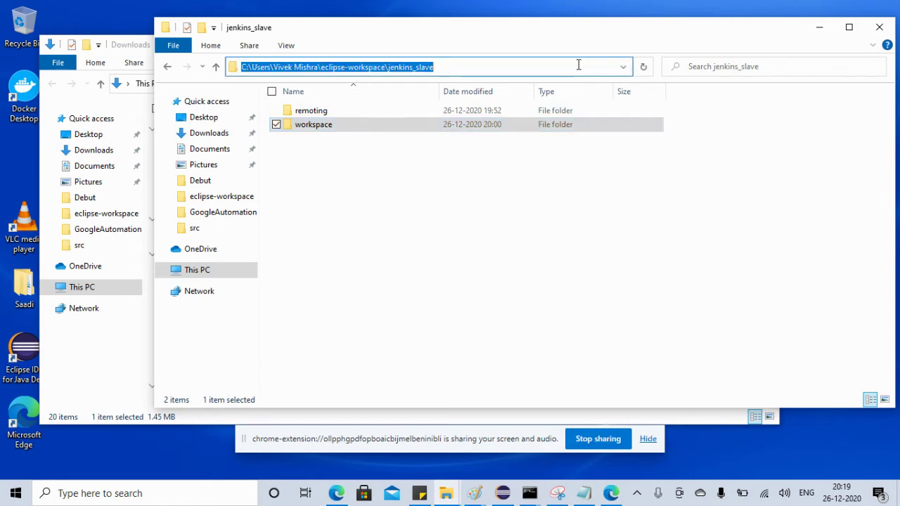
{"action": "left_click", "coordinate": [337, 494]}
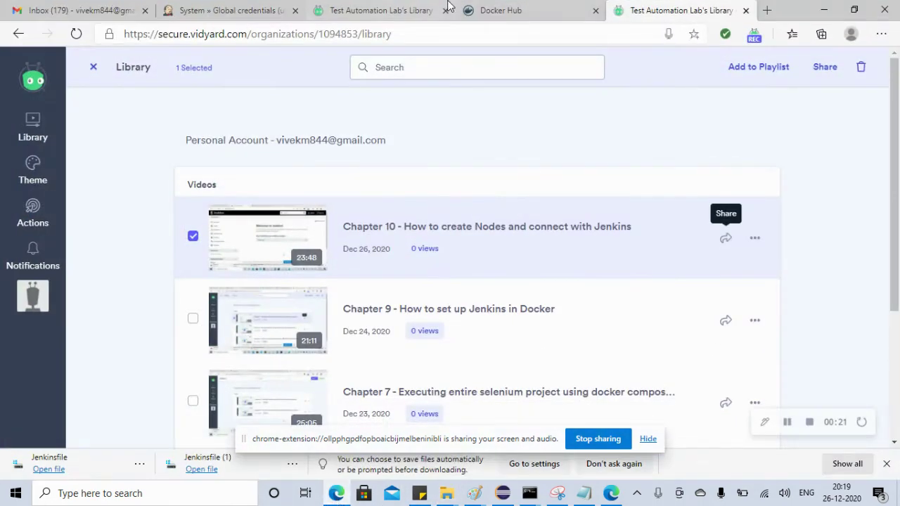
Go from Jenkins global credentials to the Dashboard, check the Docker agent's idle executors, and reopen jenkins_slave
{"action": "left_click", "coordinate": [504, 11]}
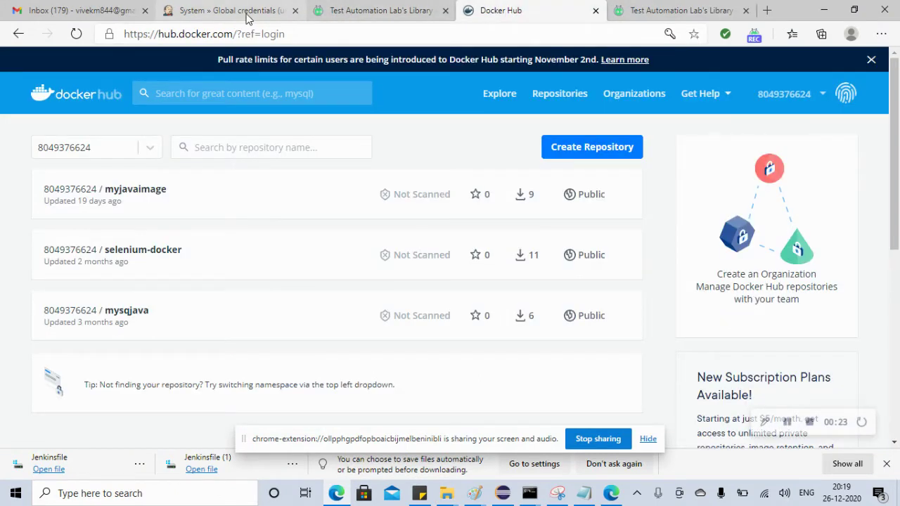
{"action": "left_click", "coordinate": [245, 15]}
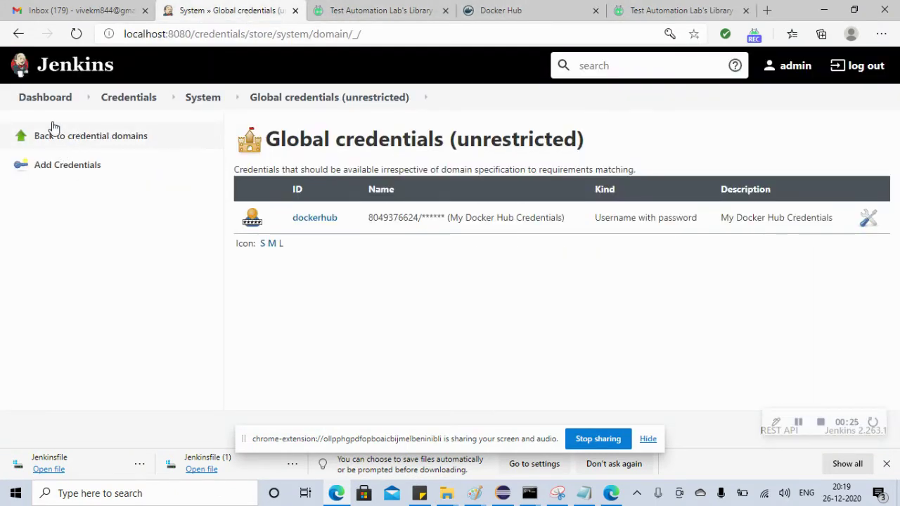
{"action": "left_click", "coordinate": [49, 100]}
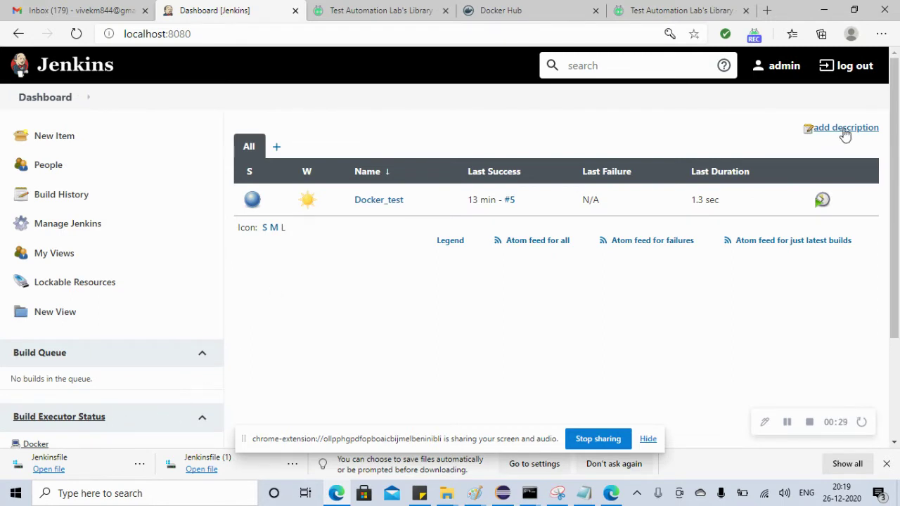
{"action": "scroll", "coordinate": [896, 167], "scroll_direction": "down", "scroll_amount": 2}
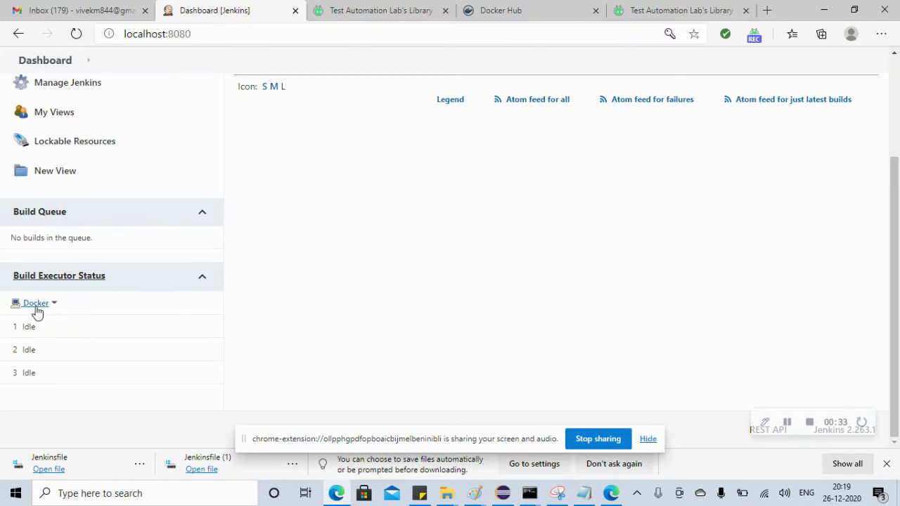
{"action": "mouse_move", "coordinate": [445, 493]}
{"action": "left_click", "coordinate": [293, 442]}
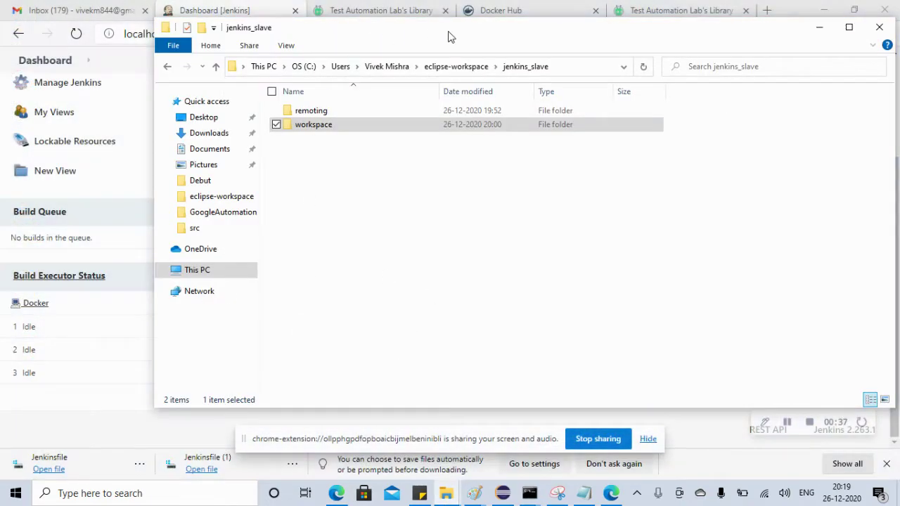
Browse the workspace, Docker_test and Jenkins folders, ending back in jenkins_slave
{"action": "double_click", "coordinate": [312, 130]}
{"action": "double_click", "coordinate": [313, 119]}
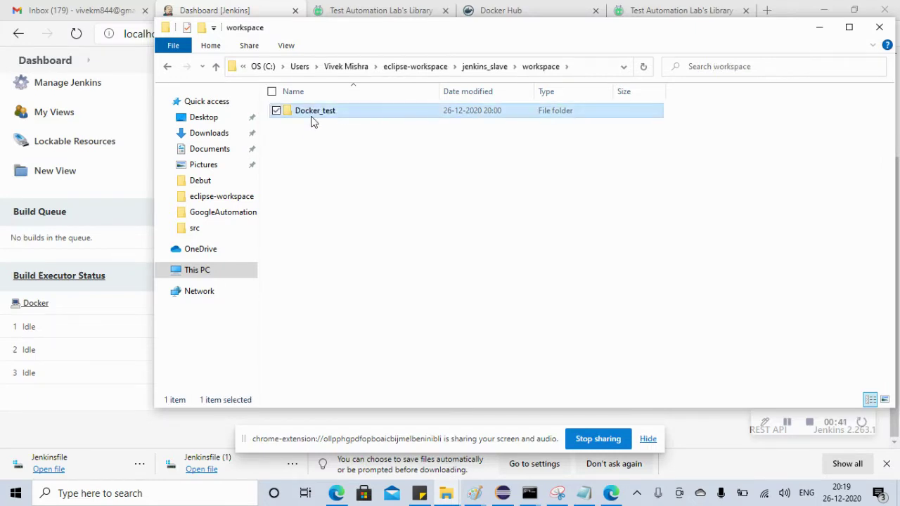
{"action": "left_click", "coordinate": [395, 71]}
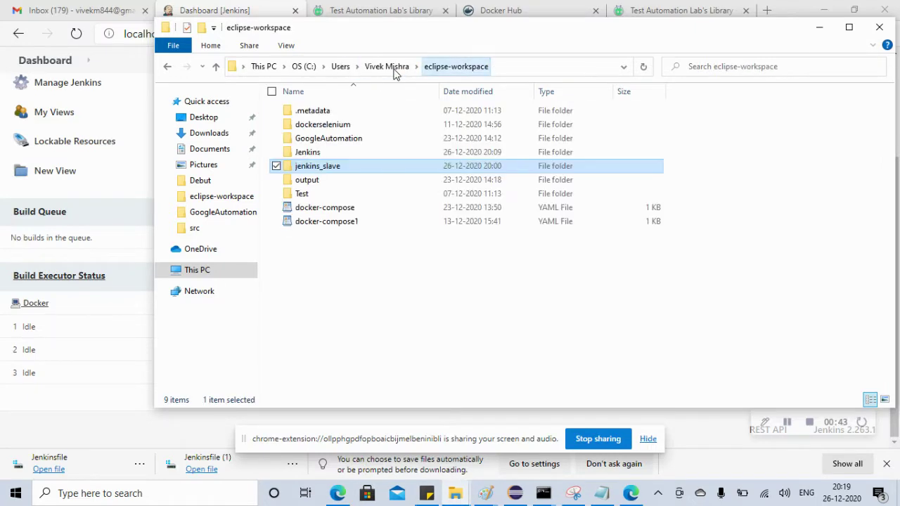
{"action": "double_click", "coordinate": [315, 153]}
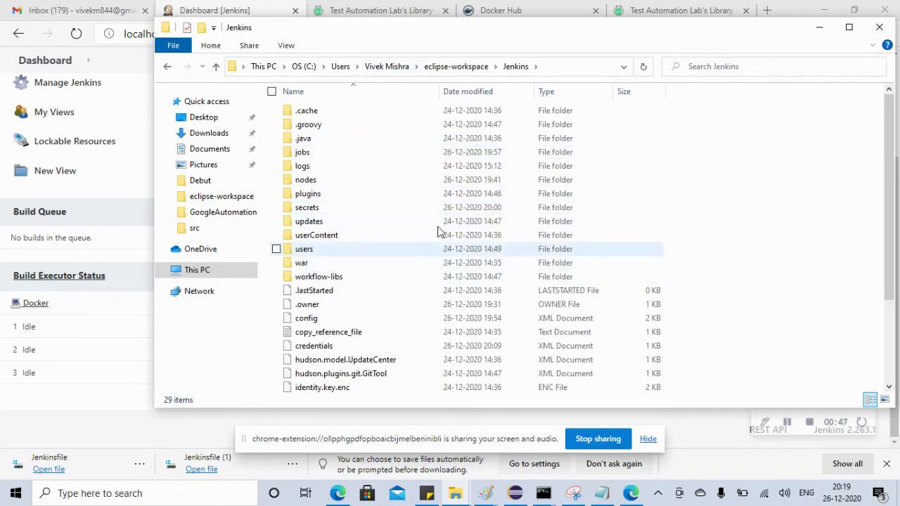
{"action": "left_click", "coordinate": [442, 68]}
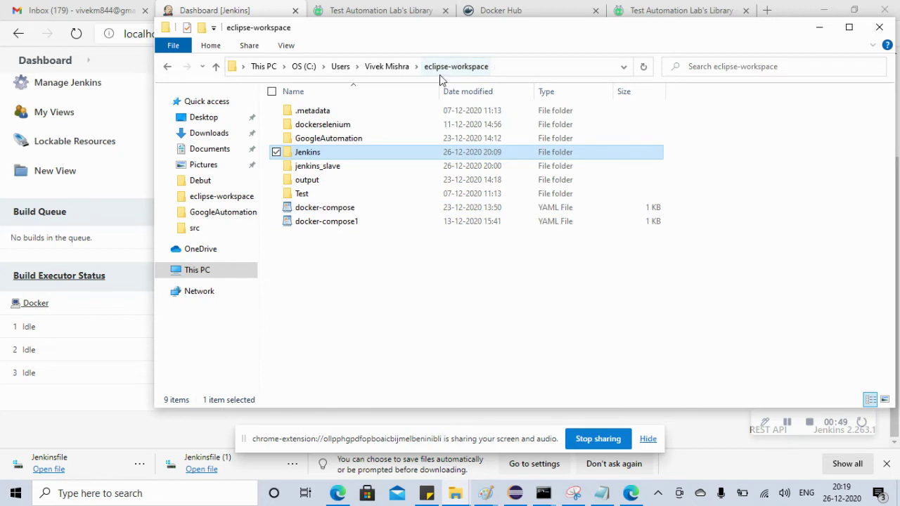
{"action": "double_click", "coordinate": [323, 167]}
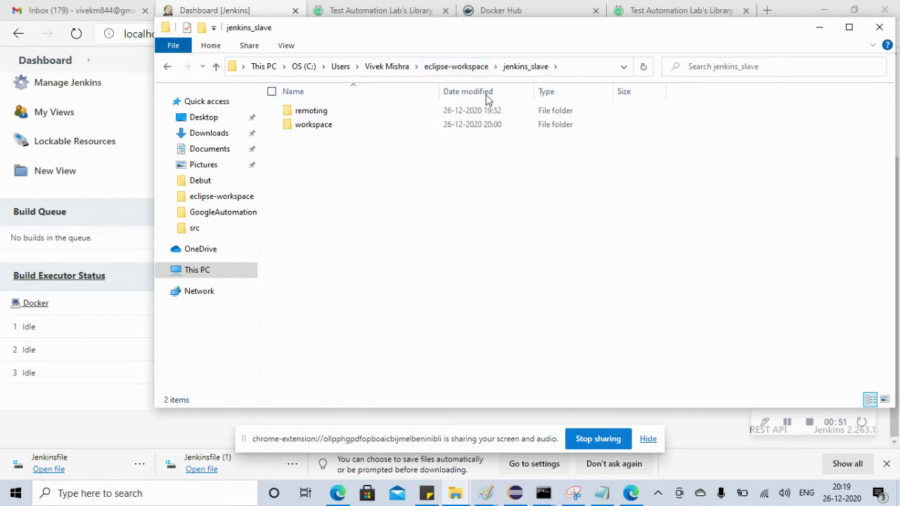
Show the downloaded Jenkinsfile in the Downloads folder and copy it
{"action": "left_click", "coordinate": [819, 27]}
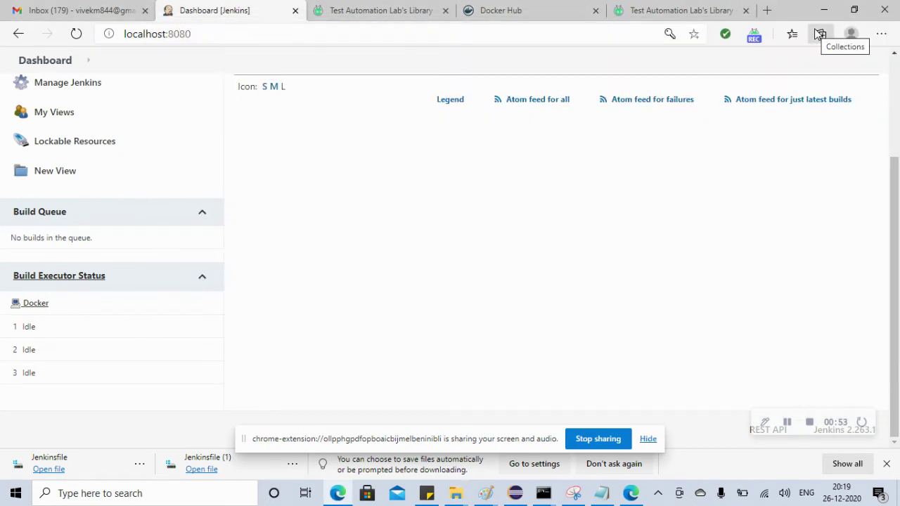
{"action": "left_click", "coordinate": [647, 438]}
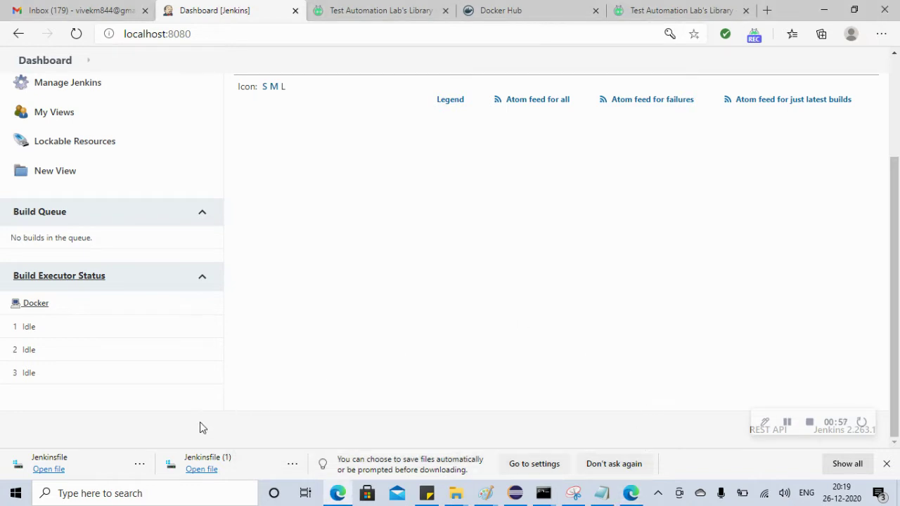
{"action": "left_click", "coordinate": [139, 463]}
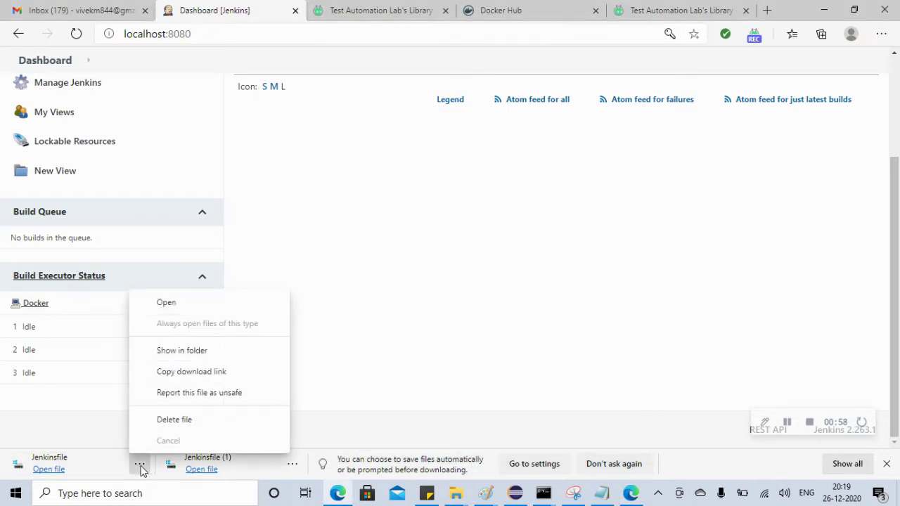
{"action": "left_click", "coordinate": [181, 350]}
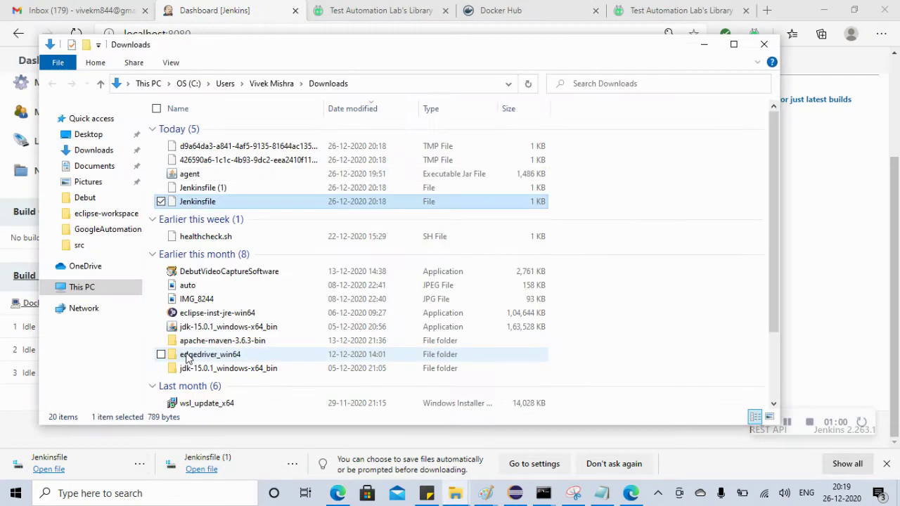
{"action": "right_click", "coordinate": [199, 204]}
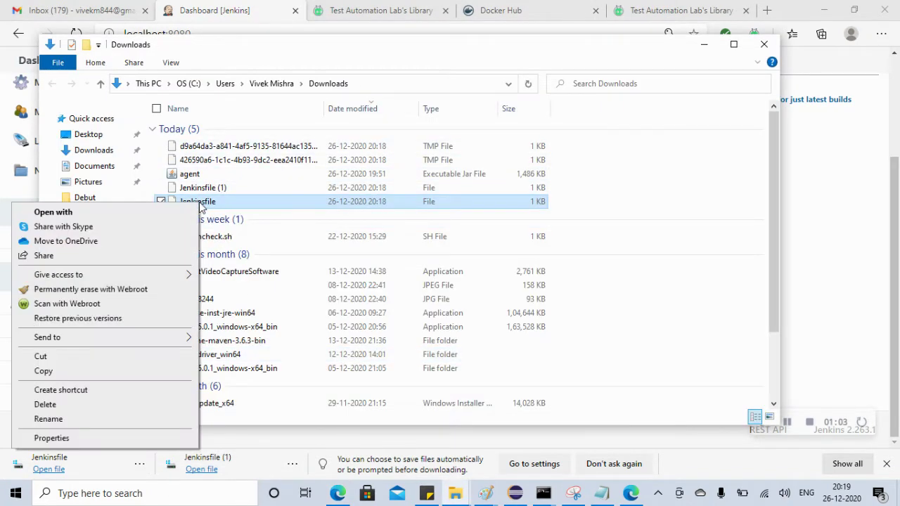
{"action": "left_click", "coordinate": [55, 371]}
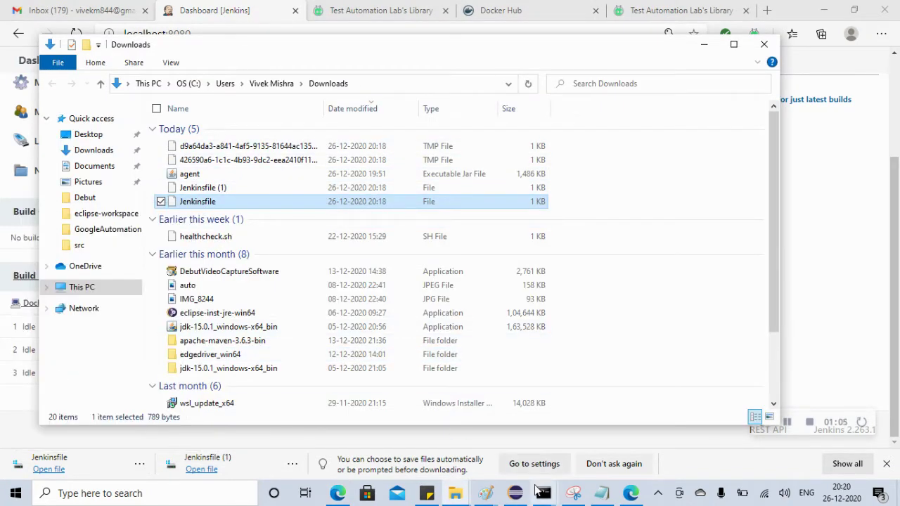
{"action": "left_click", "coordinate": [515, 493]}
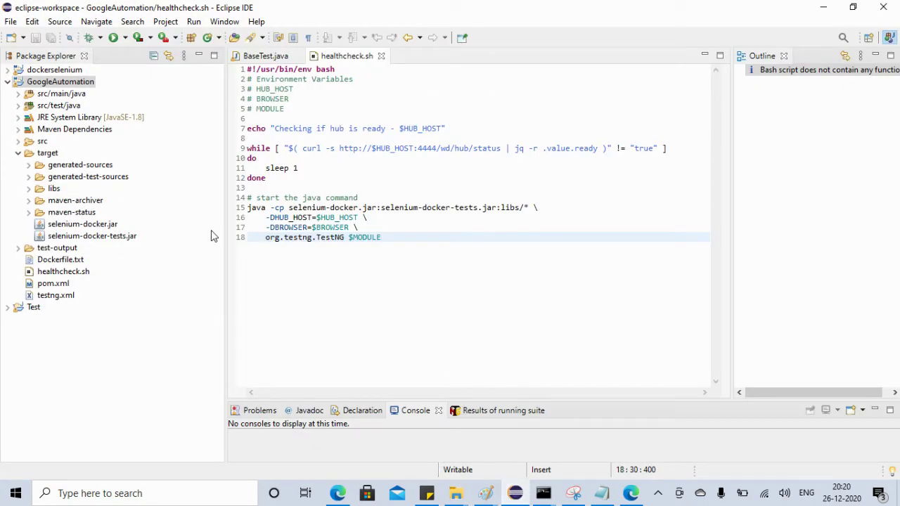
Paste the copied Jenkinsfile into the GoogleAutomation project root and open it in an editor
{"action": "left_click", "coordinate": [17, 155]}
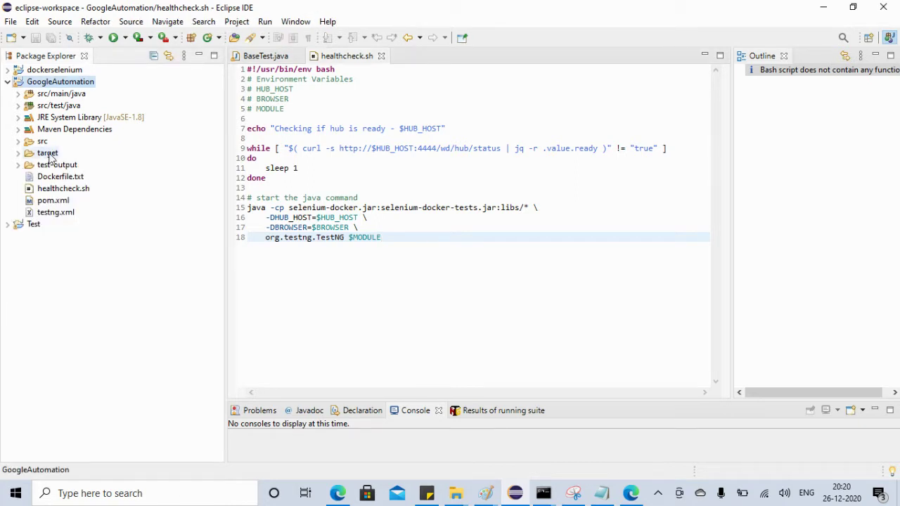
{"action": "right_click", "coordinate": [49, 84]}
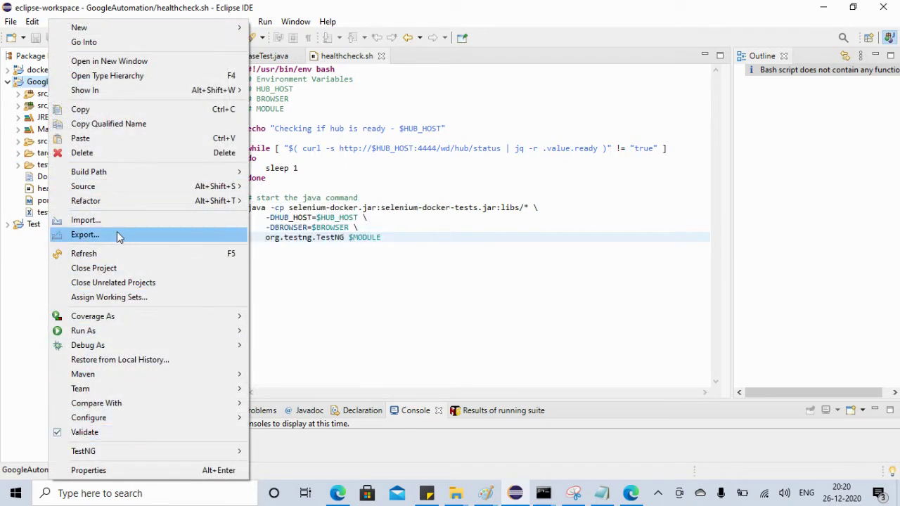
{"action": "left_click", "coordinate": [88, 138]}
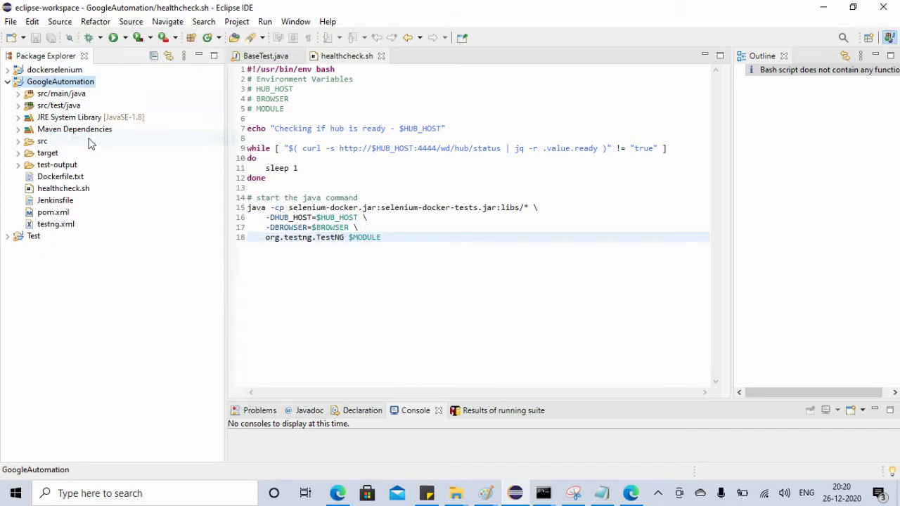
{"action": "double_click", "coordinate": [60, 202]}
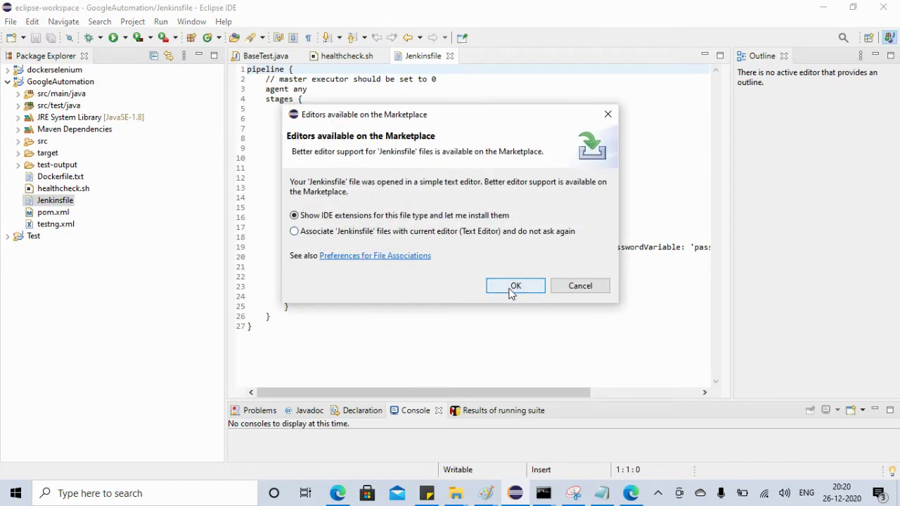
Queue Jenkins Editor 1.7.0 from the Marketplace, accept its license, and start installing
{"action": "left_click", "coordinate": [511, 287]}
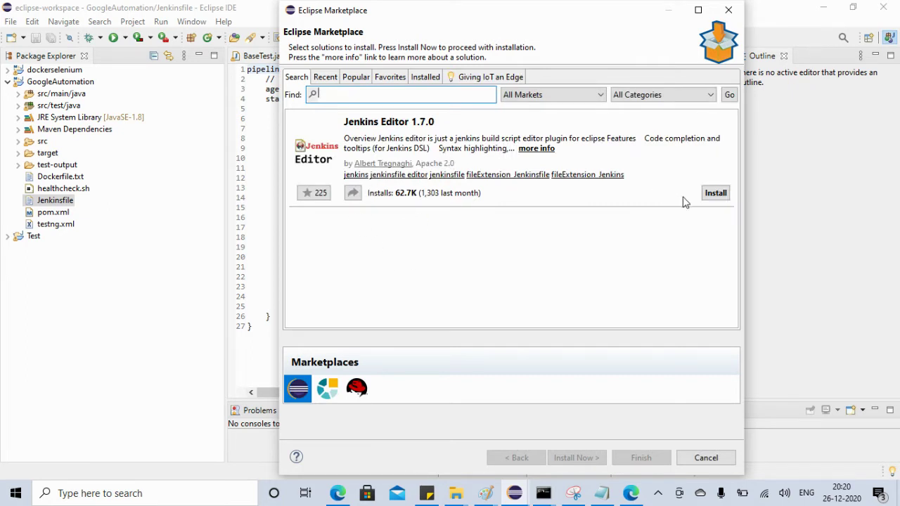
{"action": "left_click", "coordinate": [711, 193]}
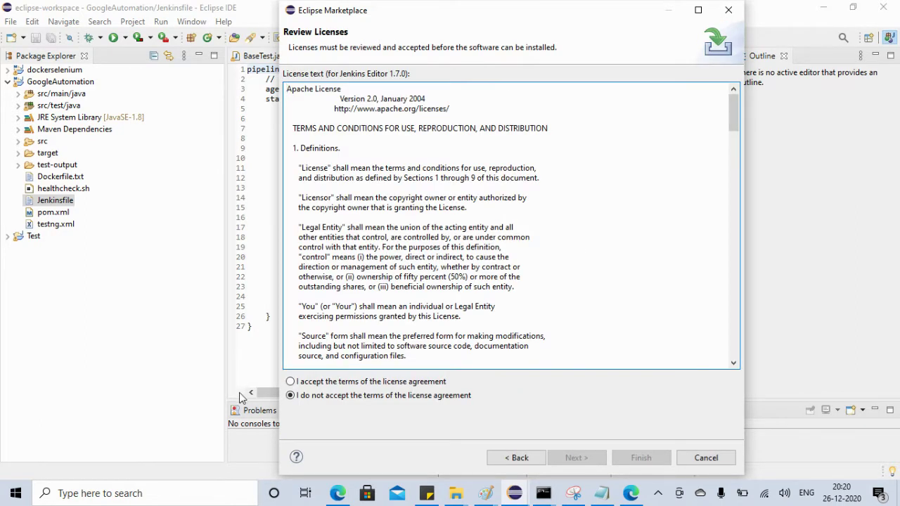
{"action": "left_click", "coordinate": [291, 382]}
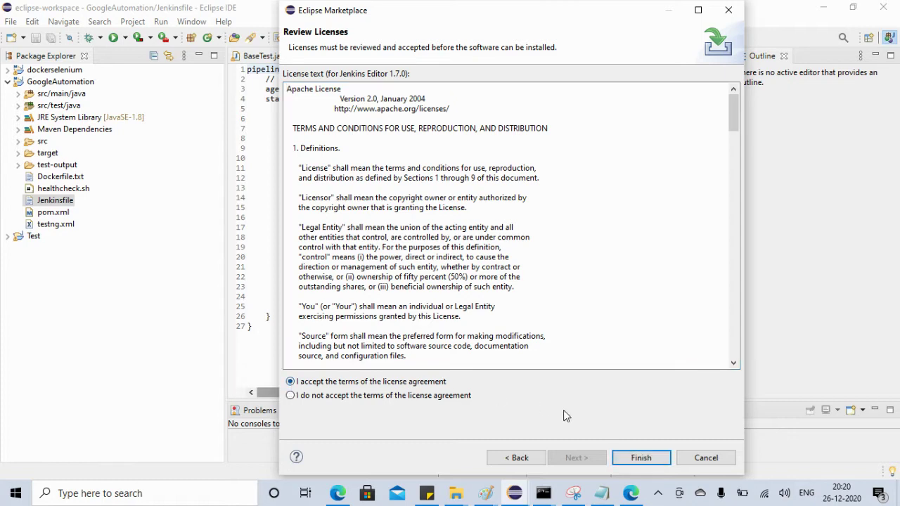
{"action": "left_click", "coordinate": [641, 456]}
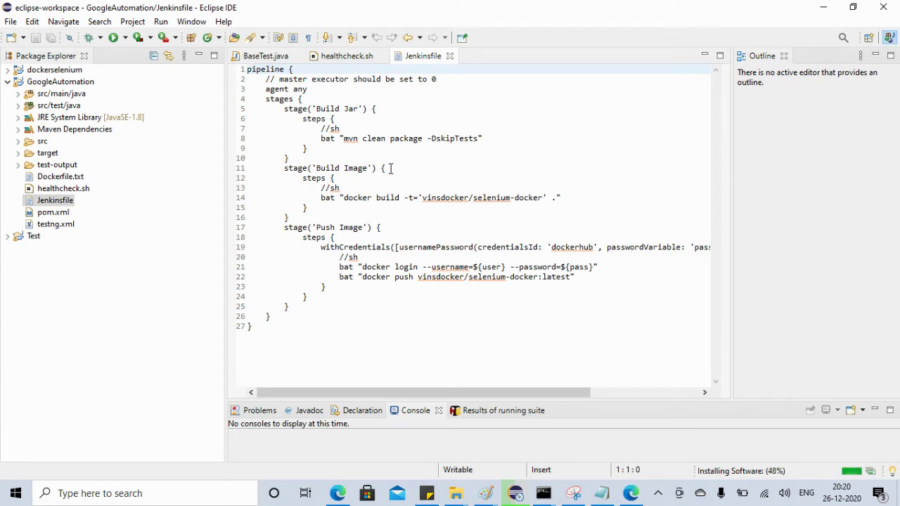
Close the Jenkinsfile, refresh the GoogleAutomation project, and reopen the Jenkinsfile
{"action": "left_click", "coordinate": [449, 56]}
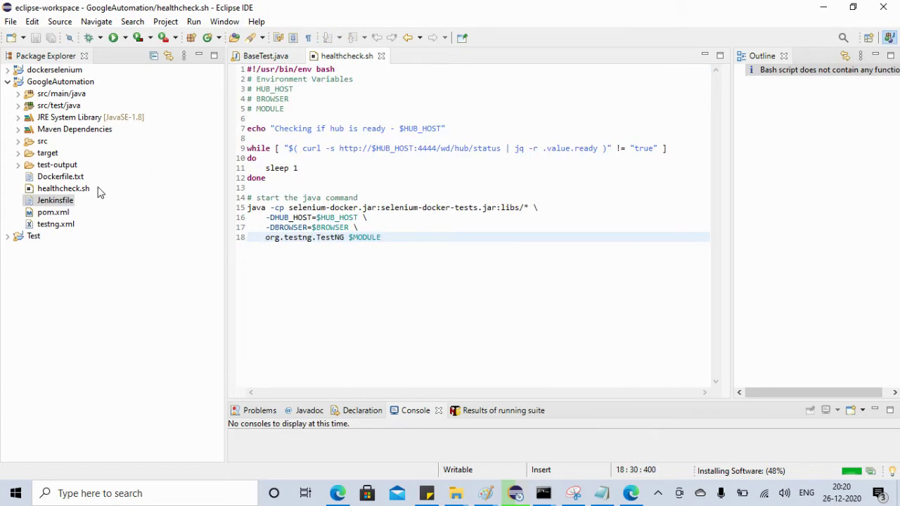
{"action": "left_click", "coordinate": [51, 214]}
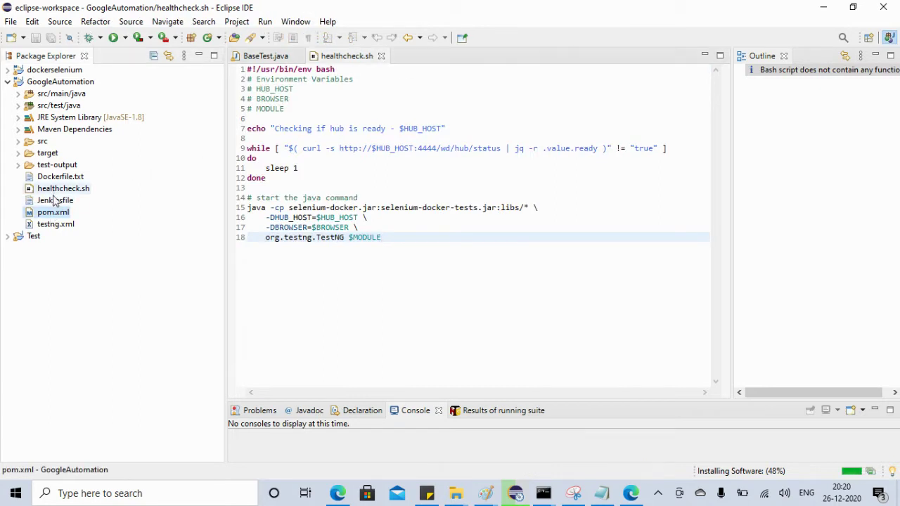
{"action": "left_click", "coordinate": [44, 82]}
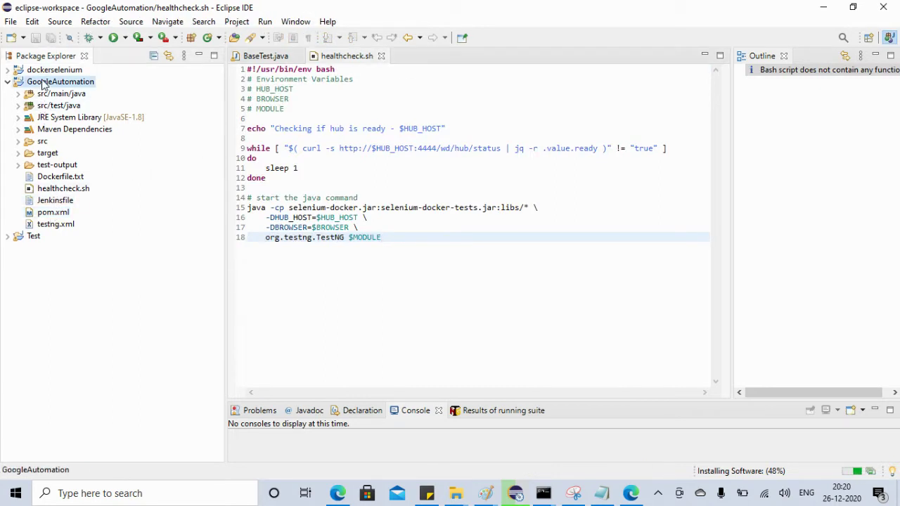
{"action": "right_click", "coordinate": [43, 83]}
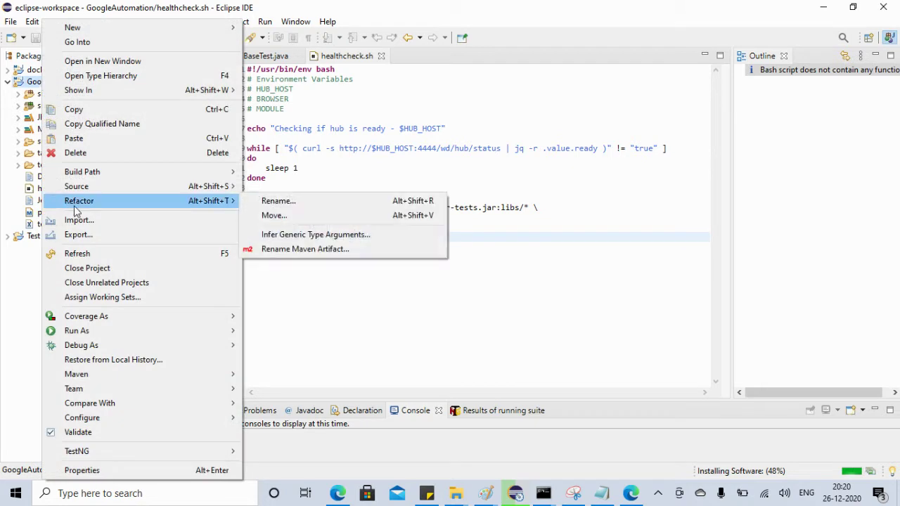
{"action": "left_click", "coordinate": [87, 256]}
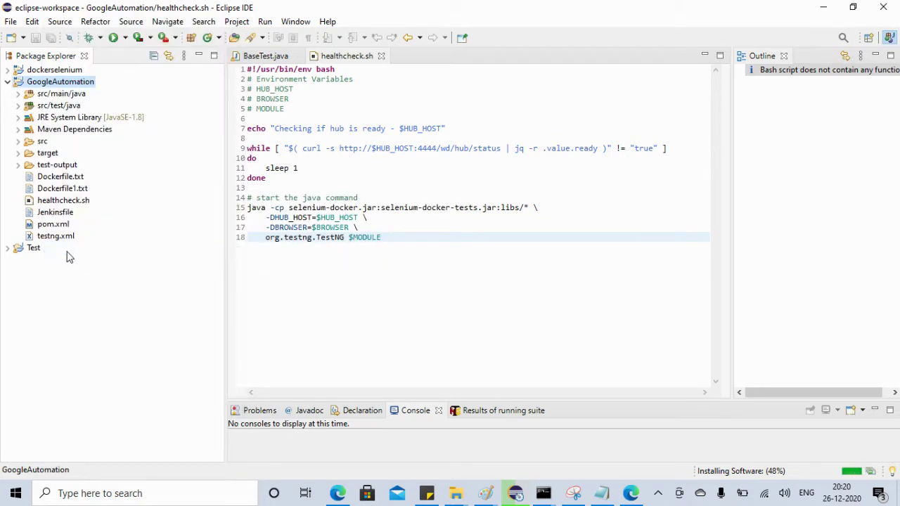
{"action": "double_click", "coordinate": [55, 212]}
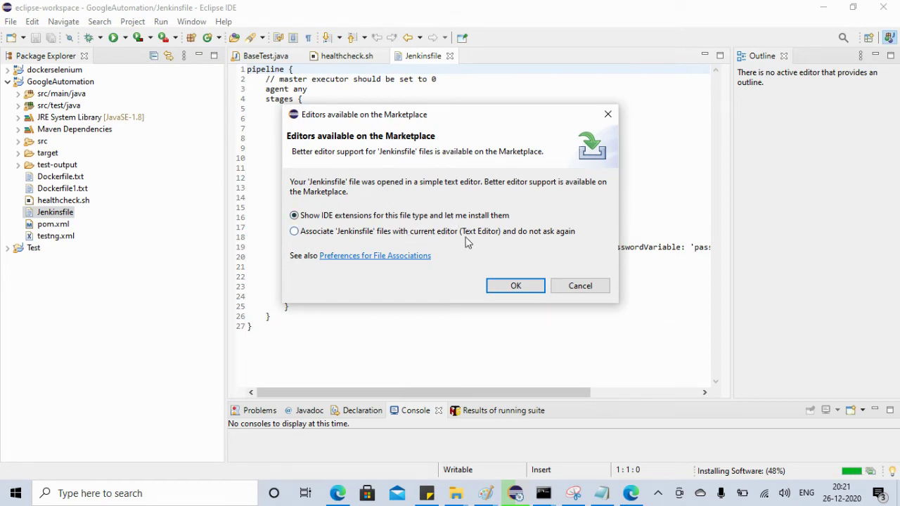
Accept the Jenkinsfile editor support, install the unsigned extension anyway, and restart Eclipse
{"action": "left_click", "coordinate": [524, 285]}
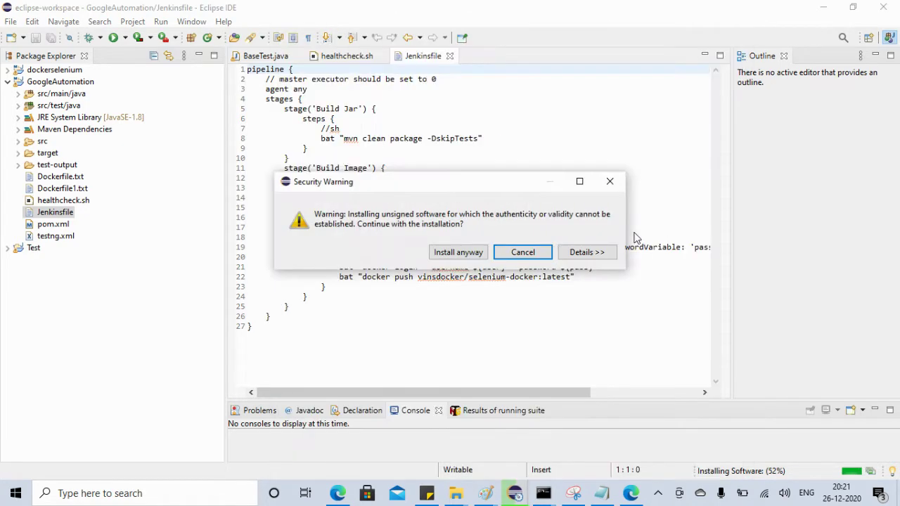
{"action": "left_click", "coordinate": [460, 257]}
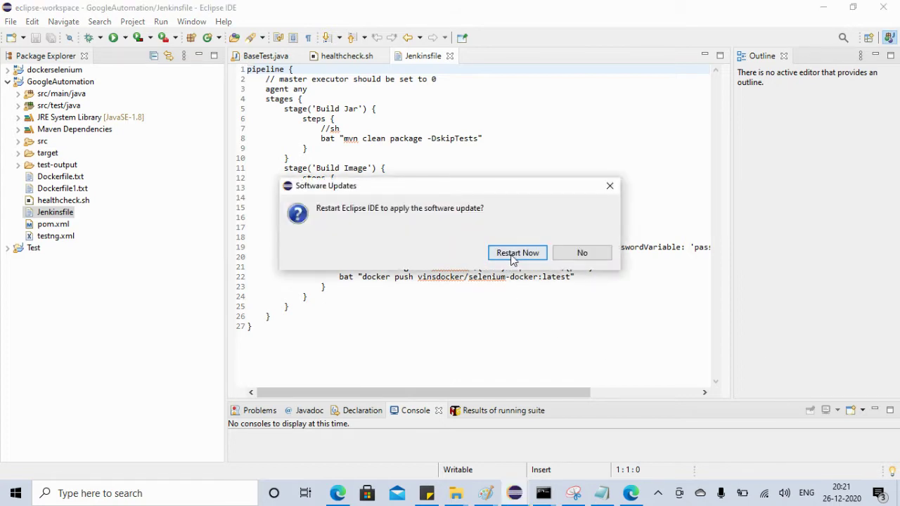
{"action": "left_click", "coordinate": [511, 257]}
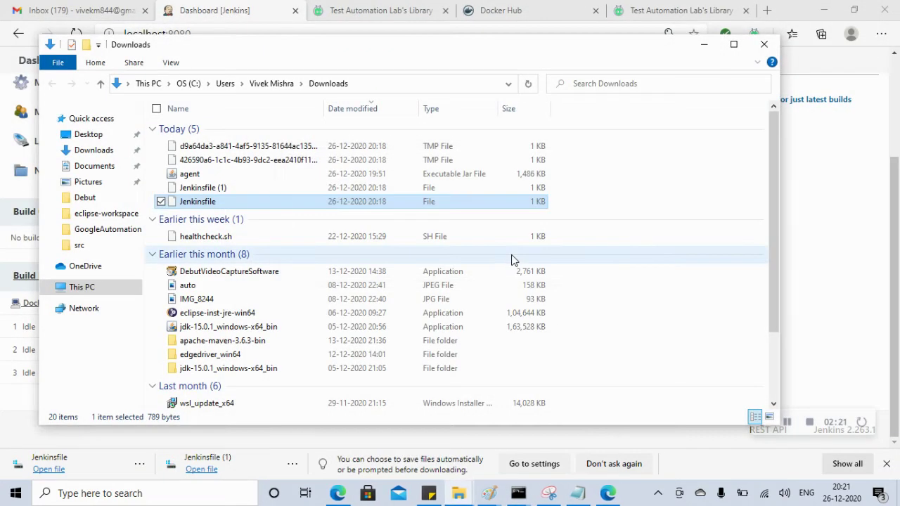
Clear the other windows away and launch Eclipse with the eclipse-workspace
{"action": "left_click", "coordinate": [825, 10]}
{"action": "left_click", "coordinate": [825, 10]}
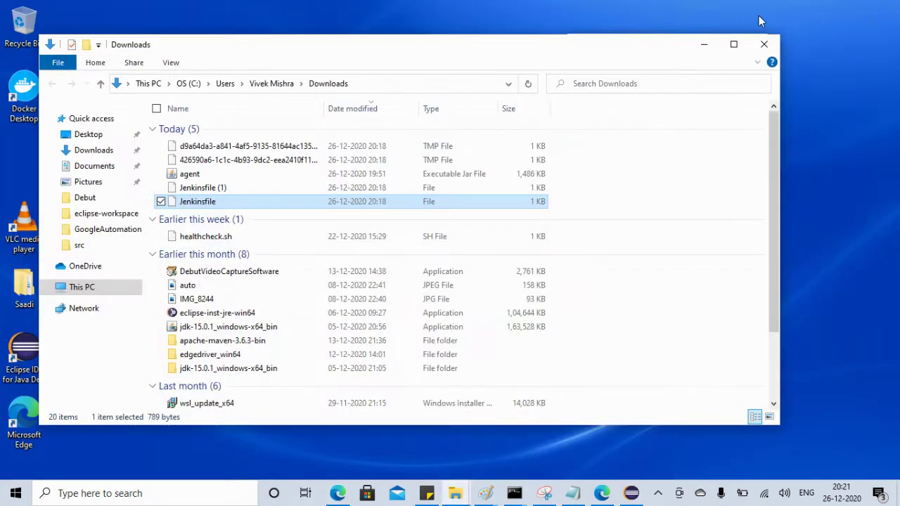
{"action": "left_click", "coordinate": [704, 44]}
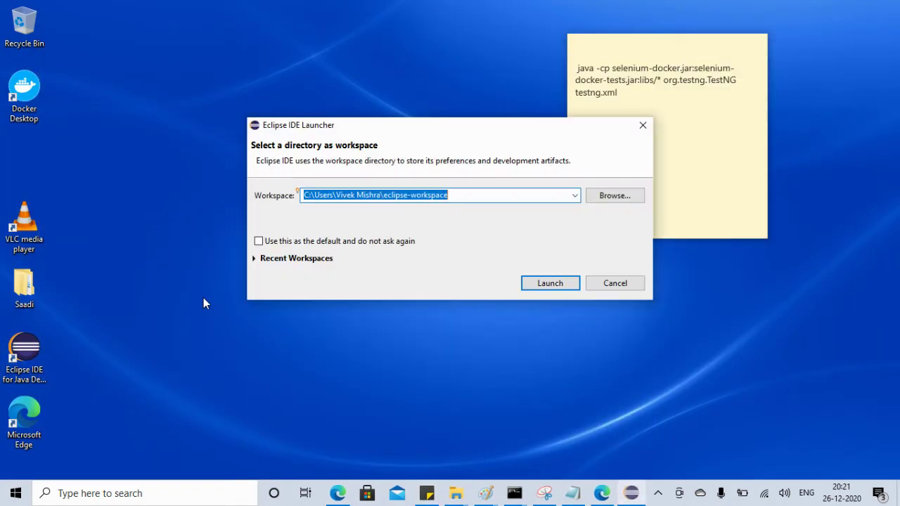
{"action": "left_click", "coordinate": [546, 286]}
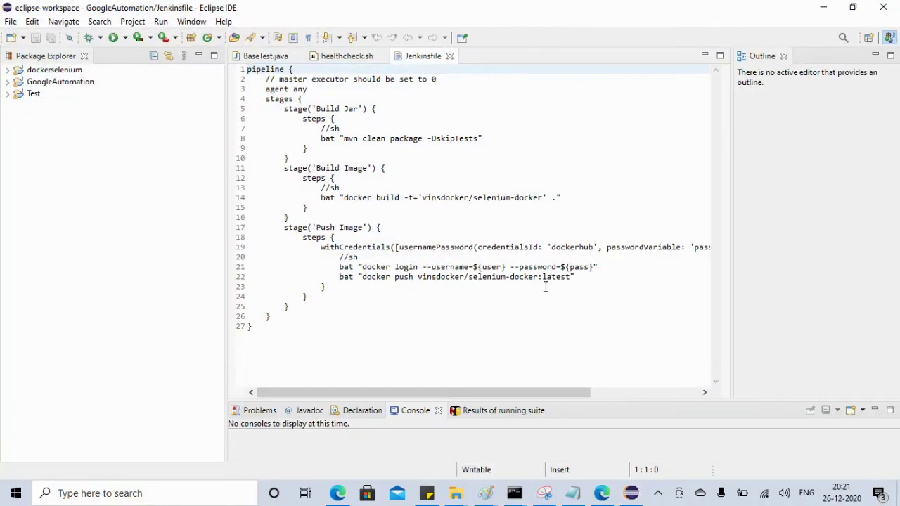
Close and reopen the GoogleAutomation Jenkinsfile, now with pipeline syntax colouring and an outline
{"action": "left_click", "coordinate": [449, 57]}
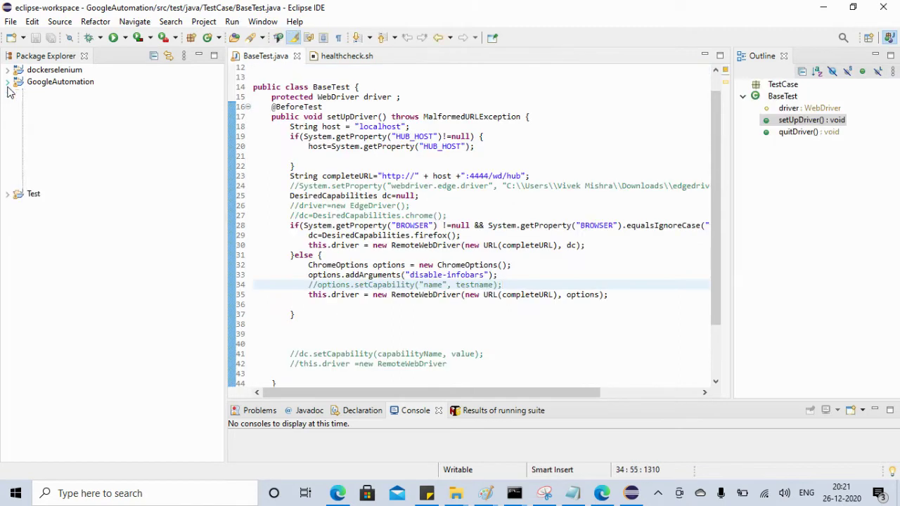
{"action": "left_click", "coordinate": [7, 82]}
{"action": "double_click", "coordinate": [45, 213]}
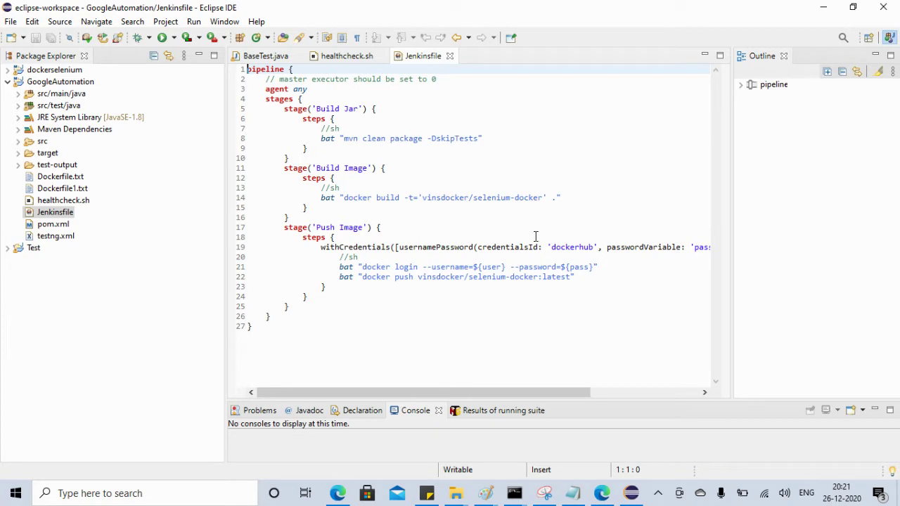
{"action": "left_click", "coordinate": [485, 493]}
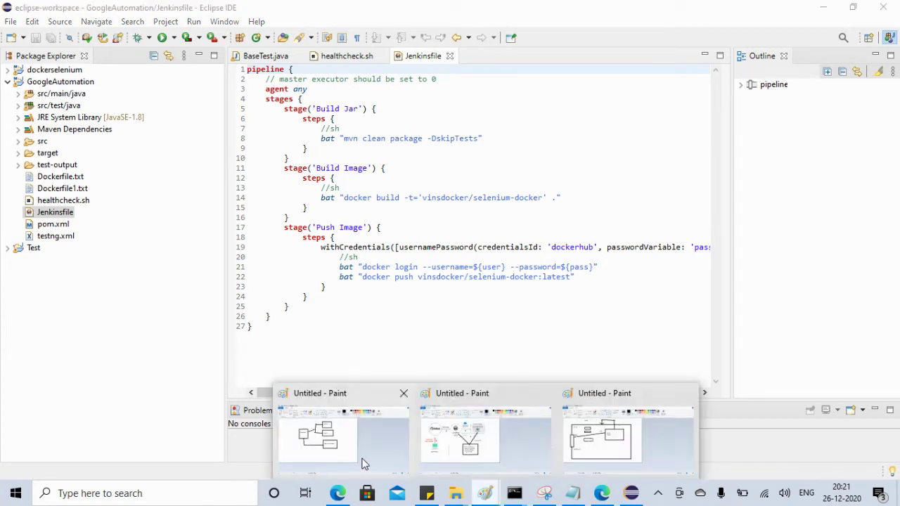
{"action": "left_click", "coordinate": [482, 457]}
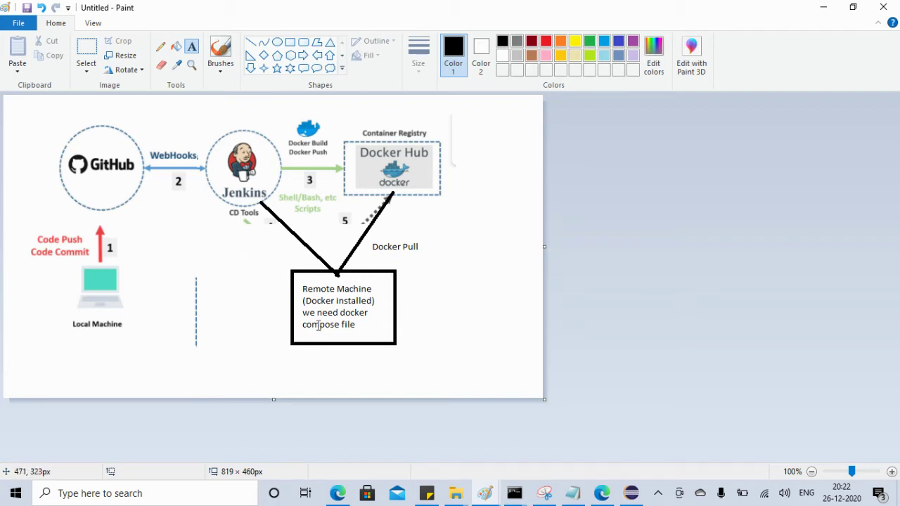
{"action": "left_click", "coordinate": [631, 493]}
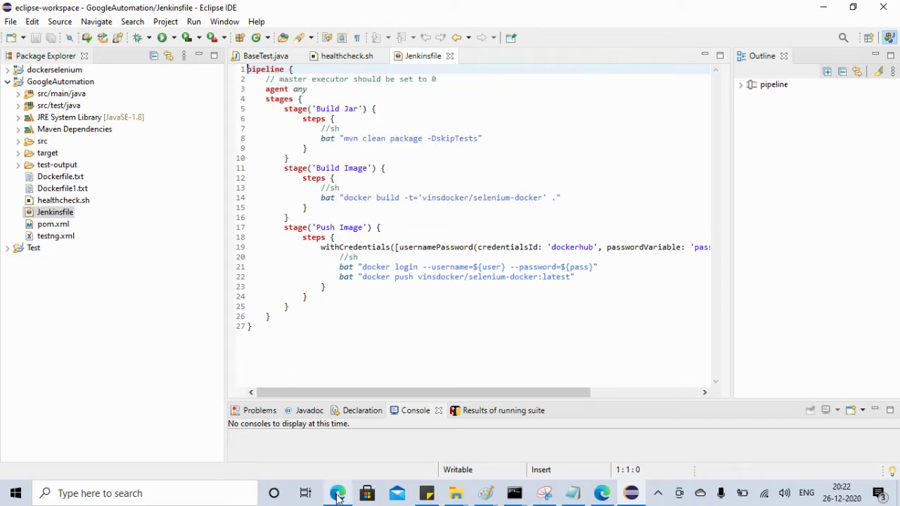
Start a new Jenkins item named 'dockerm', then abandon it and return to the Dashboard
{"action": "left_click", "coordinate": [337, 492]}
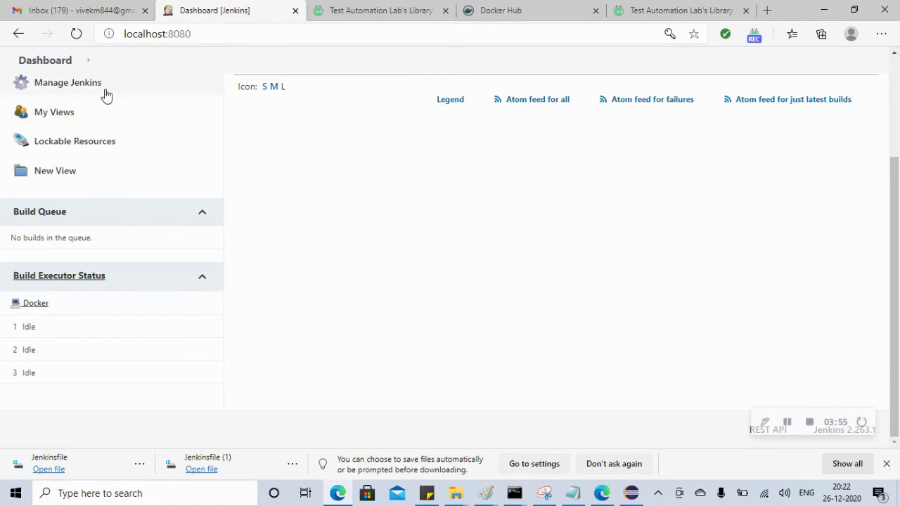
{"action": "left_click", "coordinate": [58, 65]}
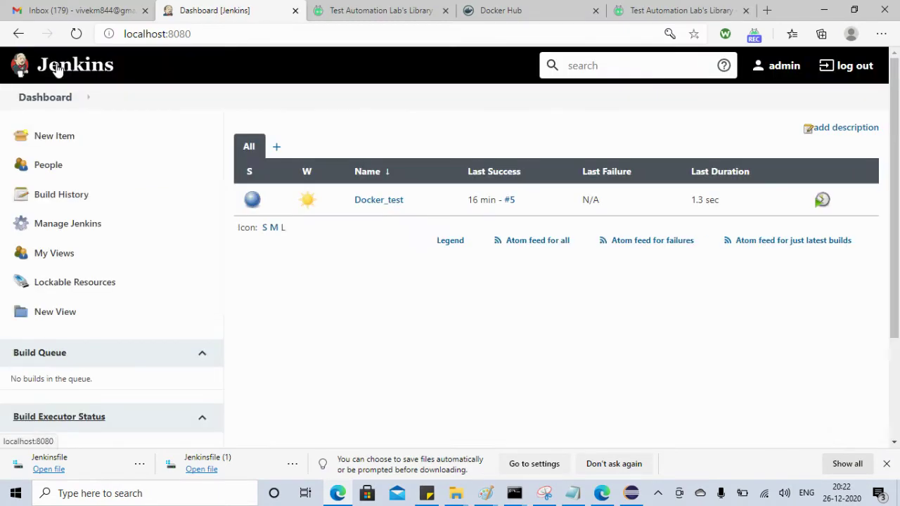
{"action": "left_click", "coordinate": [56, 141]}
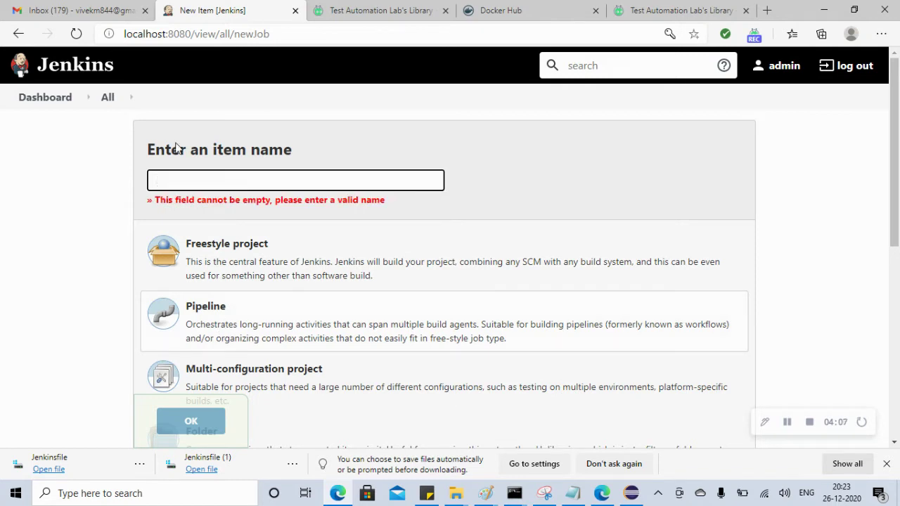
{"action": "left_click", "coordinate": [176, 193]}
{"action": "left_click", "coordinate": [187, 185]}
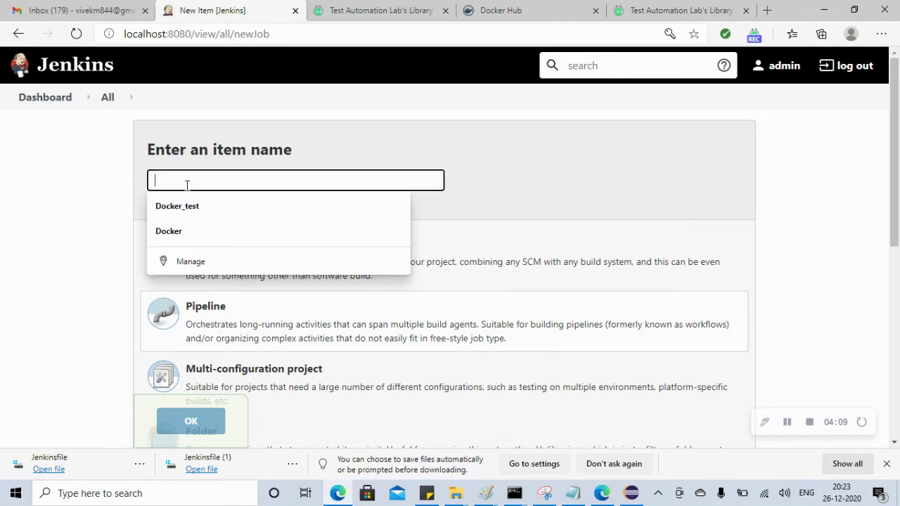
{"action": "type", "text": "dockerm"}
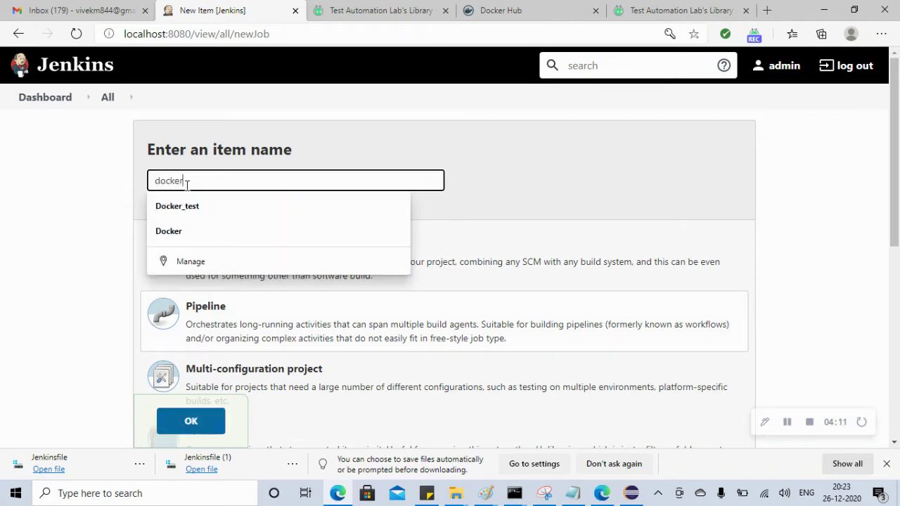
{"action": "left_click", "coordinate": [218, 321]}
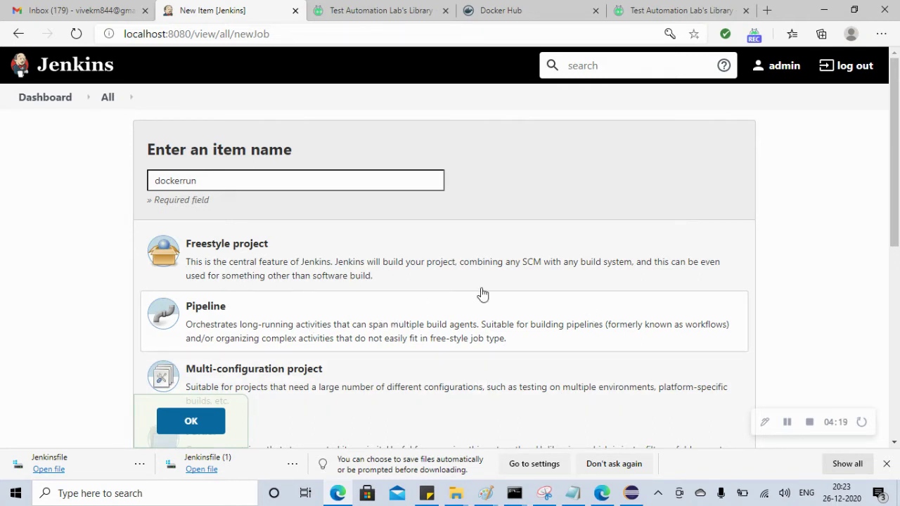
{"action": "left_click", "coordinate": [56, 102]}
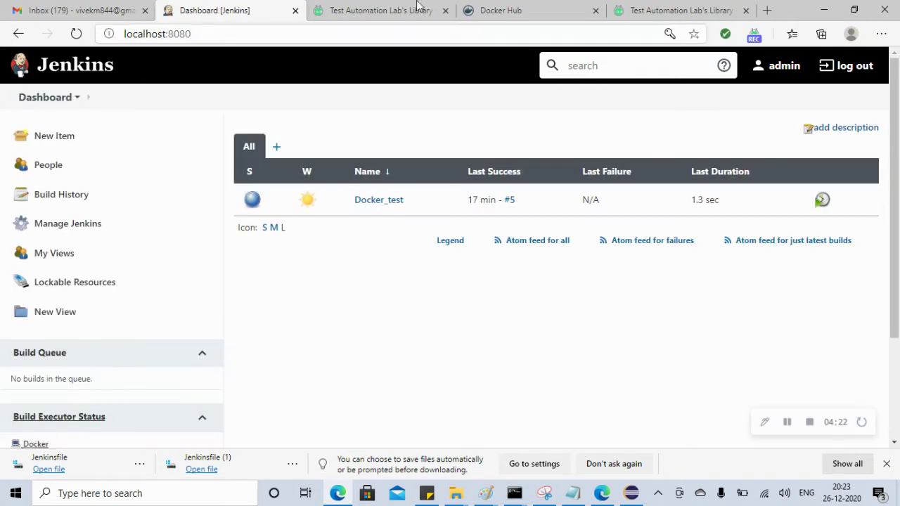
Back in Eclipse, highlight the Jenkinsfile's Build Image and Build Jar stage lines while explaining them
{"action": "left_click", "coordinate": [822, 11]}
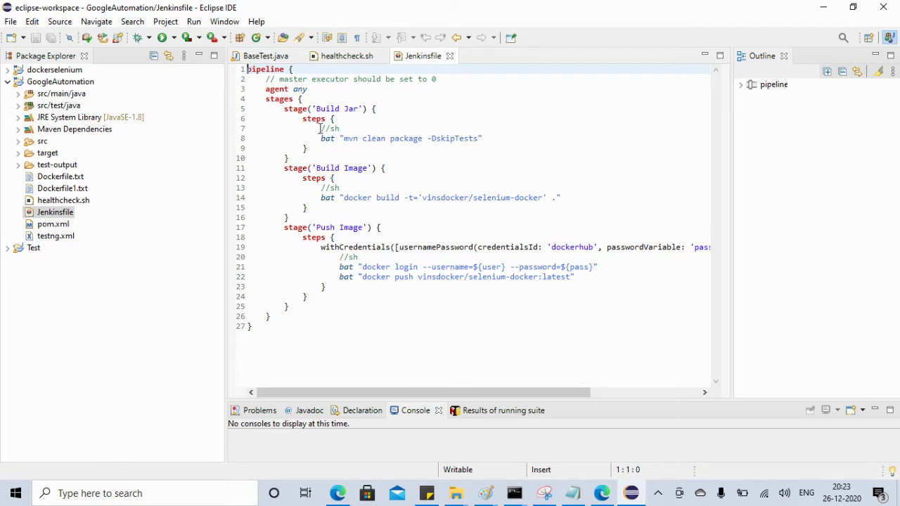
{"action": "left_click_drag", "start_coordinate": [283, 110], "coordinate": [312, 139]}
{"action": "left_click_drag", "start_coordinate": [279, 169], "coordinate": [308, 277]}
{"action": "left_click", "coordinate": [359, 118]}
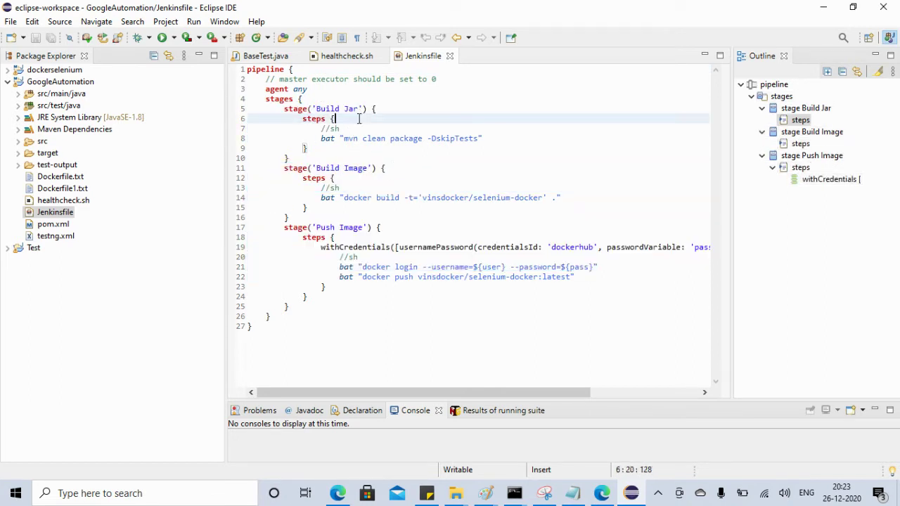
{"action": "left_click_drag", "start_coordinate": [282, 110], "coordinate": [350, 128]}
{"action": "left_click", "coordinate": [354, 138]}
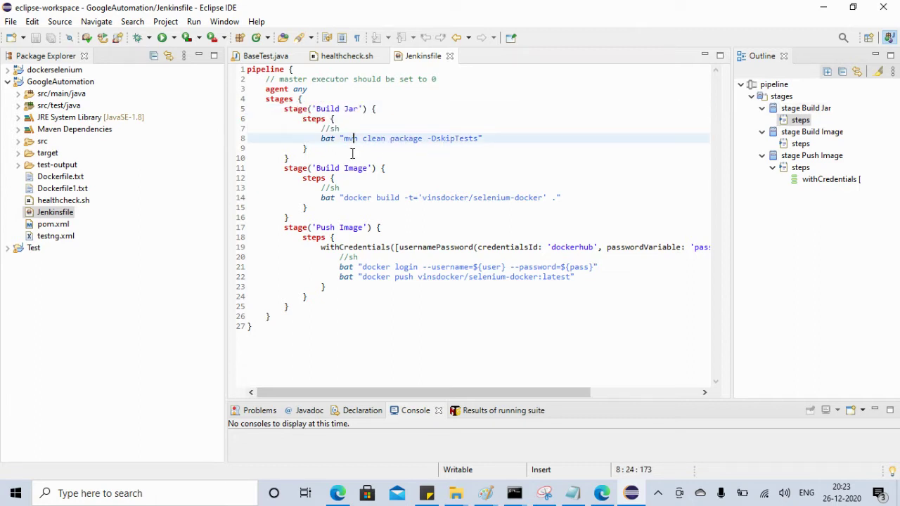
{"action": "left_click", "coordinate": [322, 129]}
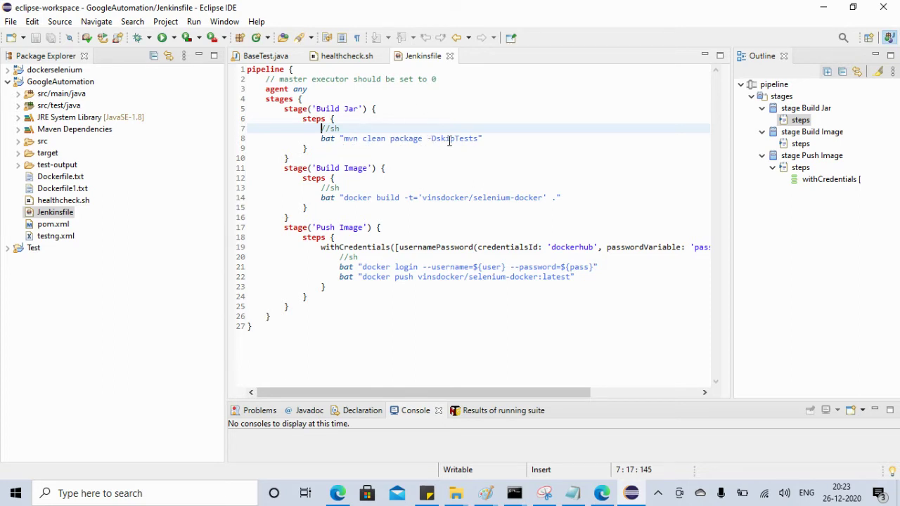
{"action": "left_click", "coordinate": [18, 154]}
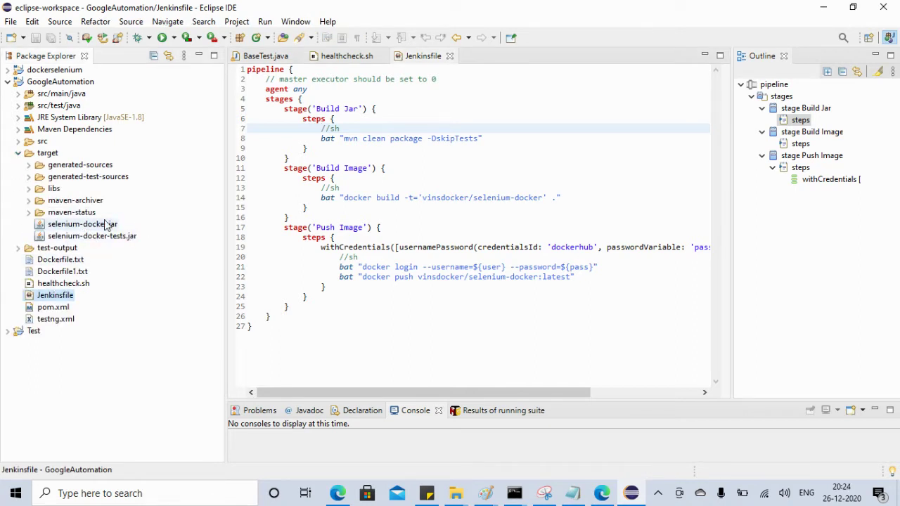
{"action": "left_click", "coordinate": [18, 154]}
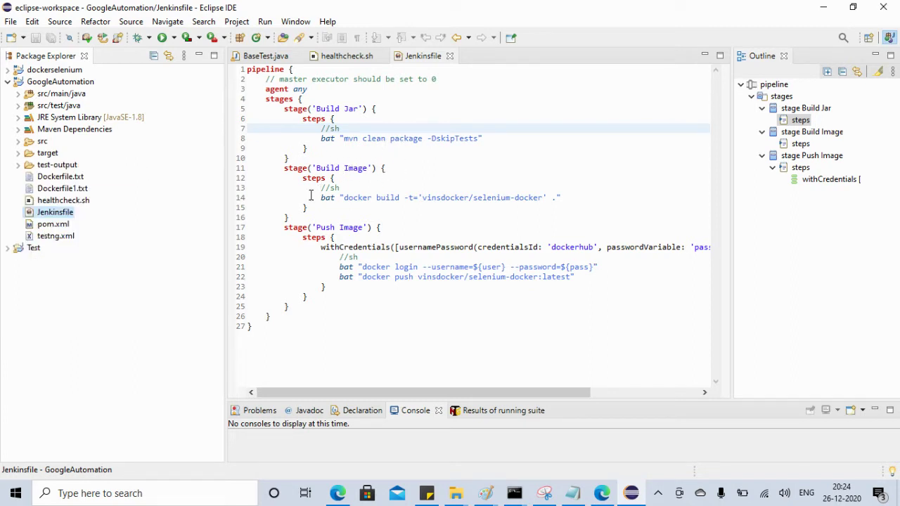
{"action": "left_click_drag", "start_coordinate": [311, 198], "coordinate": [565, 196]}
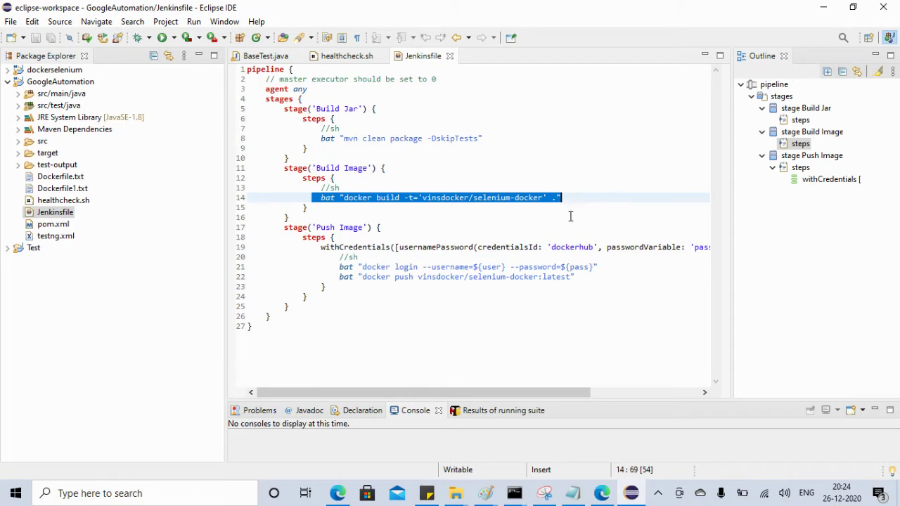
{"action": "left_click", "coordinate": [575, 201]}
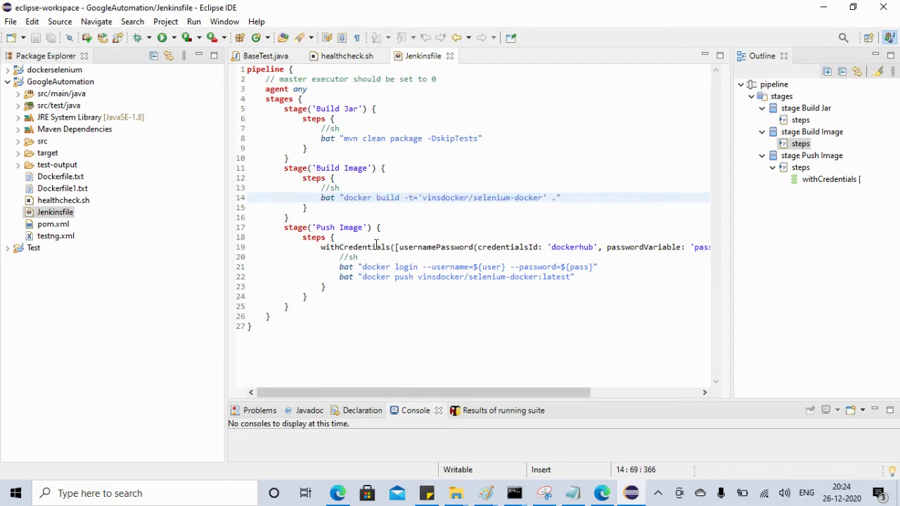
{"action": "left_click_drag", "start_coordinate": [336, 267], "coordinate": [430, 283]}
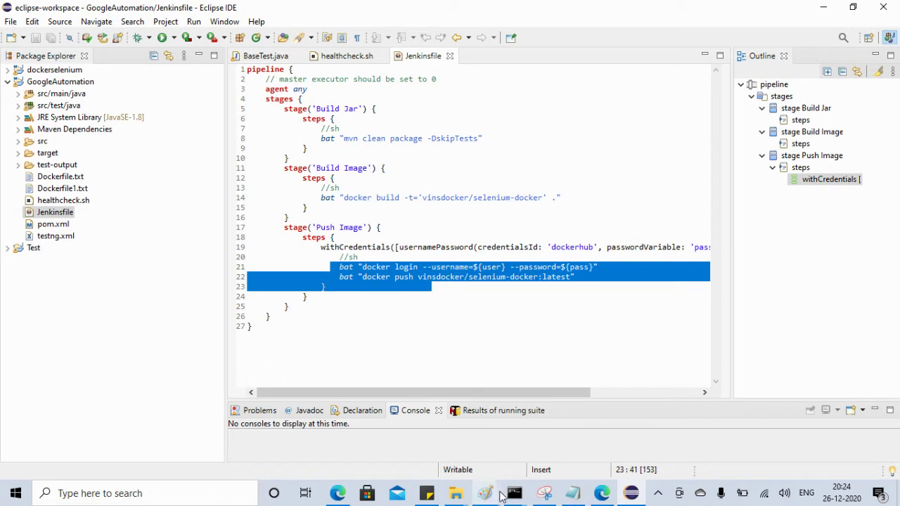
{"action": "mouse_move", "coordinate": [467, 494]}
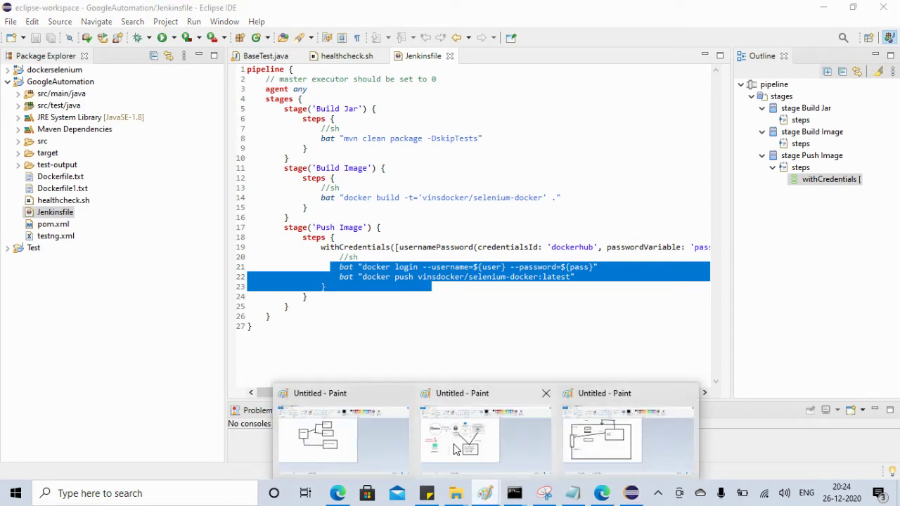
{"action": "left_click", "coordinate": [454, 444]}
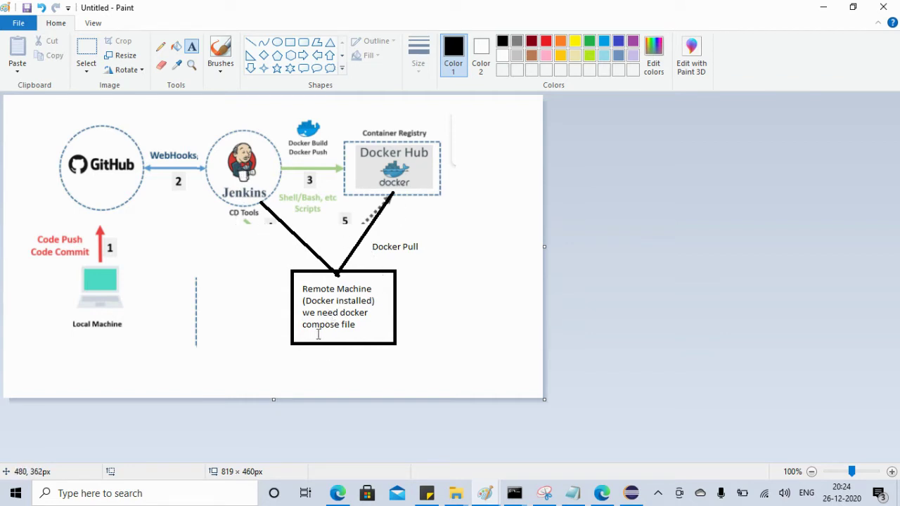
{"action": "left_click", "coordinate": [822, 7]}
{"action": "left_click", "coordinate": [444, 337]}
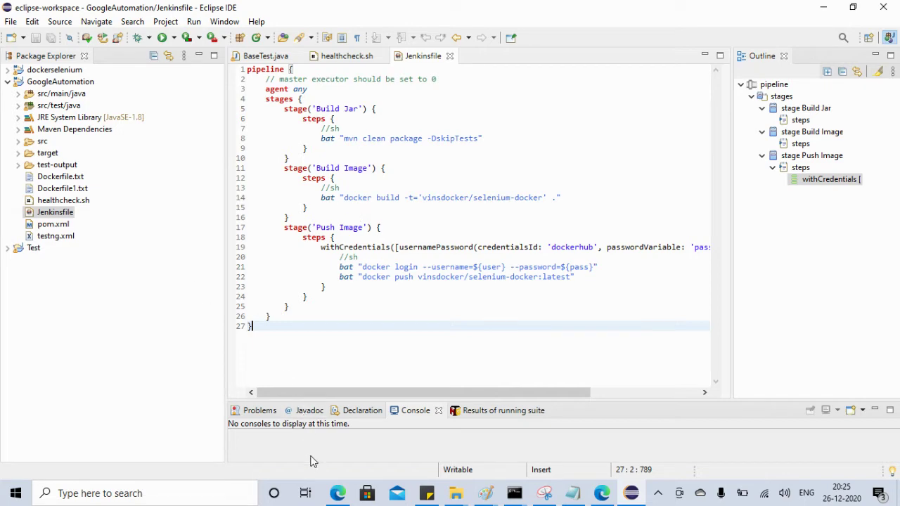
Search 'git hub' in a new Edge tab, open GitHub, and go to Sign up
{"action": "left_click", "coordinate": [339, 495]}
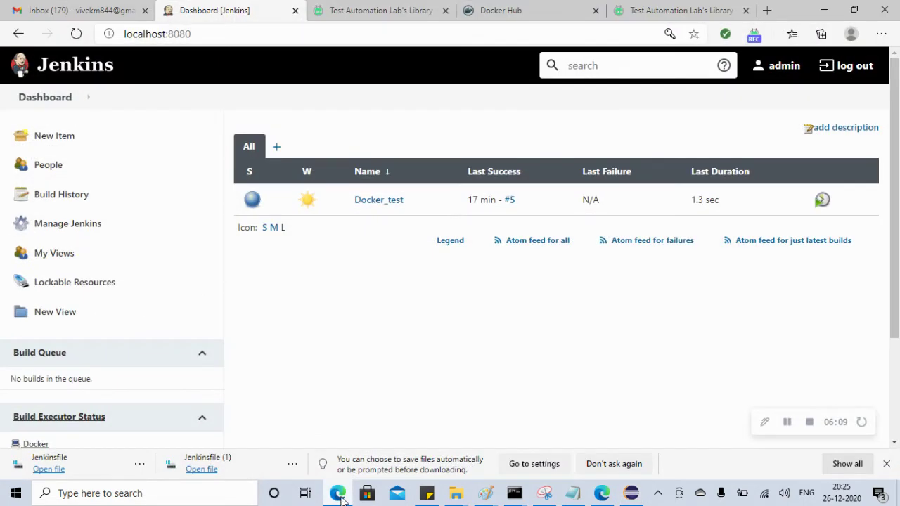
{"action": "left_click", "coordinate": [768, 11]}
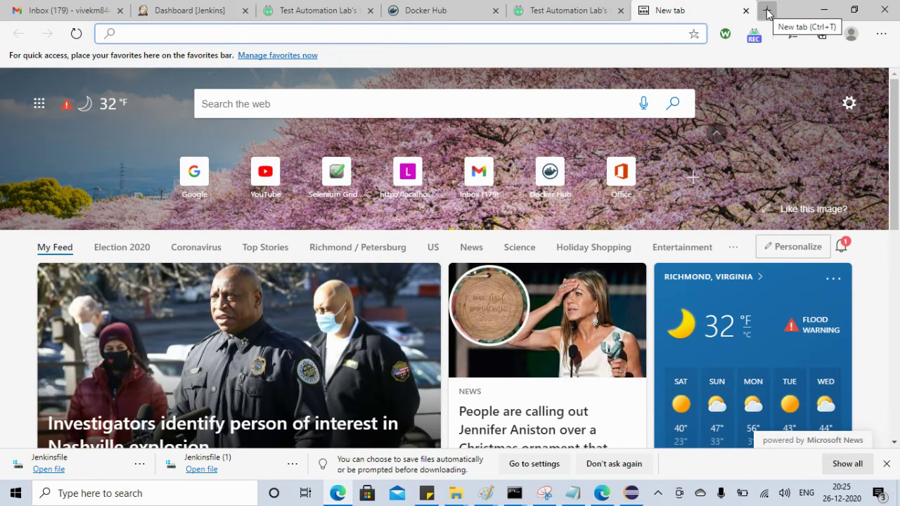
{"action": "type", "text": "git hub.com"}
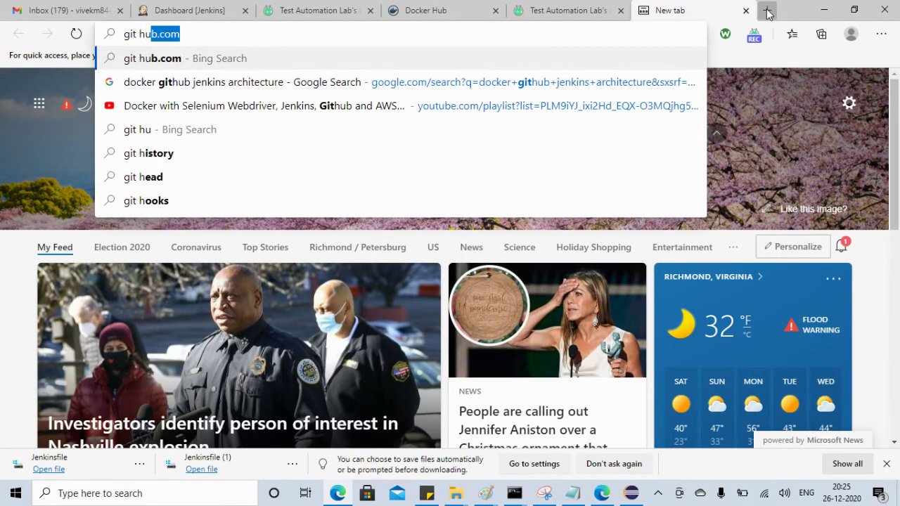
{"action": "key", "text": "Return"}
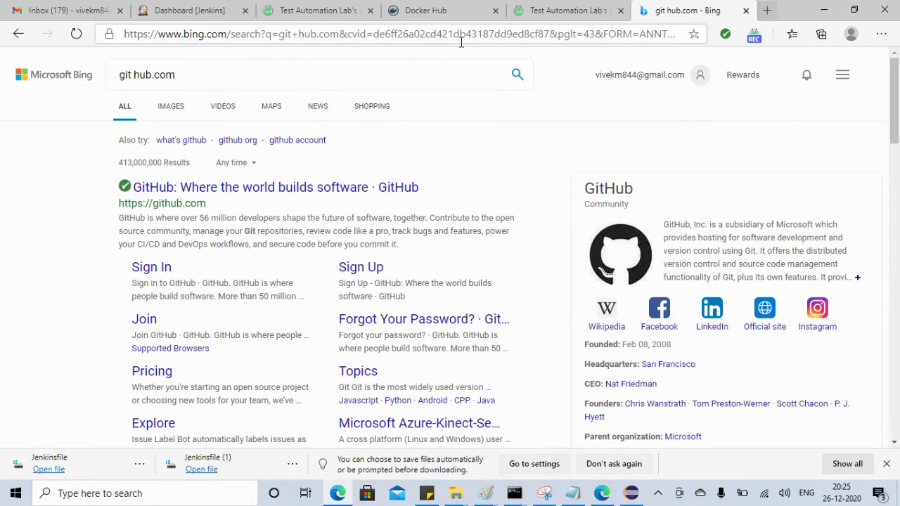
{"action": "left_click", "coordinate": [195, 192]}
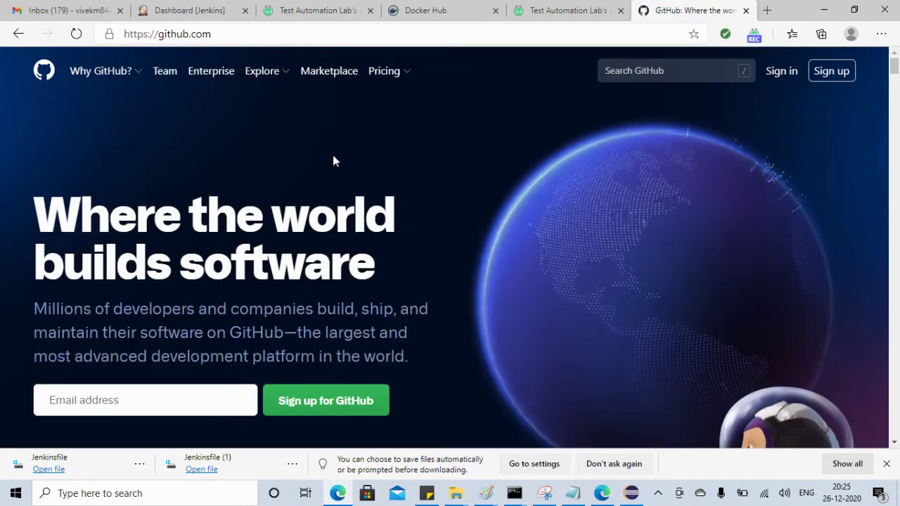
{"action": "left_click", "coordinate": [831, 78]}
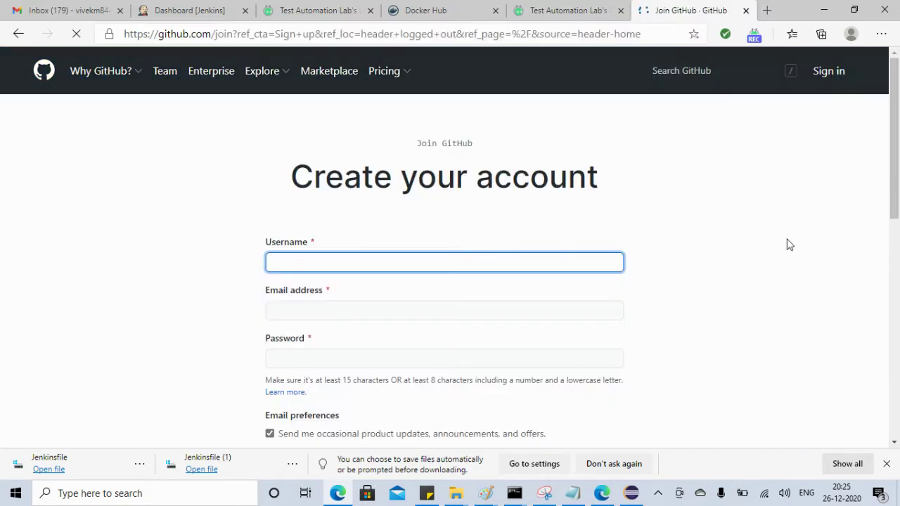
Go to GitHub's sign-in page and submit the saved account e-mail and password
{"action": "left_click_drag", "start_coordinate": [891, 187], "coordinate": [897, 136]}
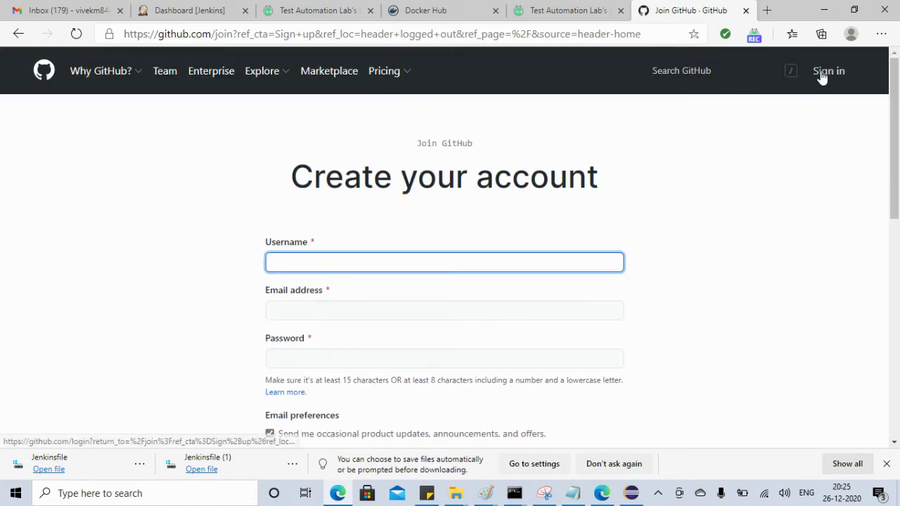
{"action": "left_click", "coordinate": [821, 75]}
{"action": "left_click", "coordinate": [459, 192]}
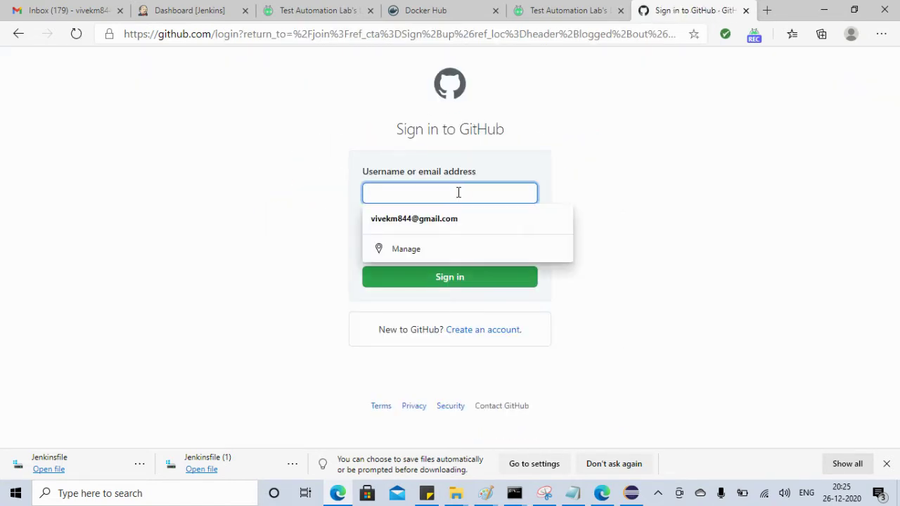
{"action": "left_click", "coordinate": [434, 231]}
{"action": "left_click", "coordinate": [399, 251]}
{"action": "type", "text": "•"}
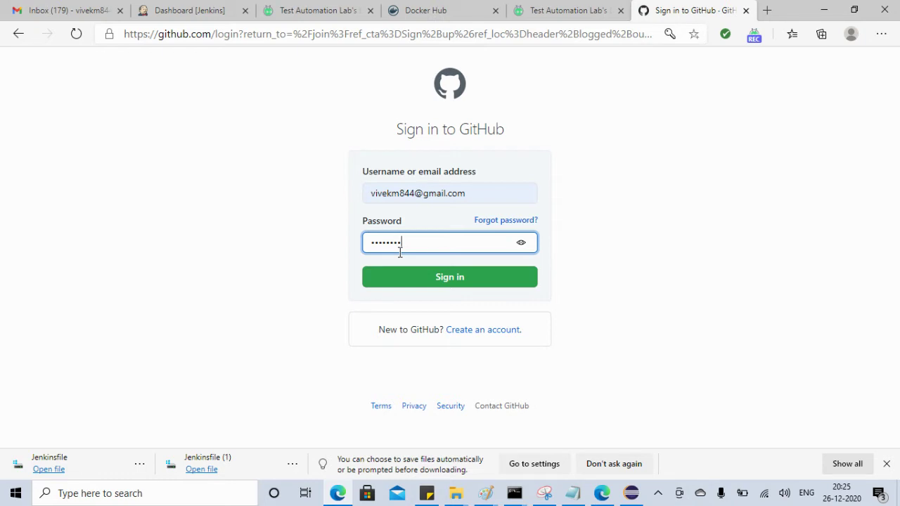
{"action": "left_click", "coordinate": [420, 277]}
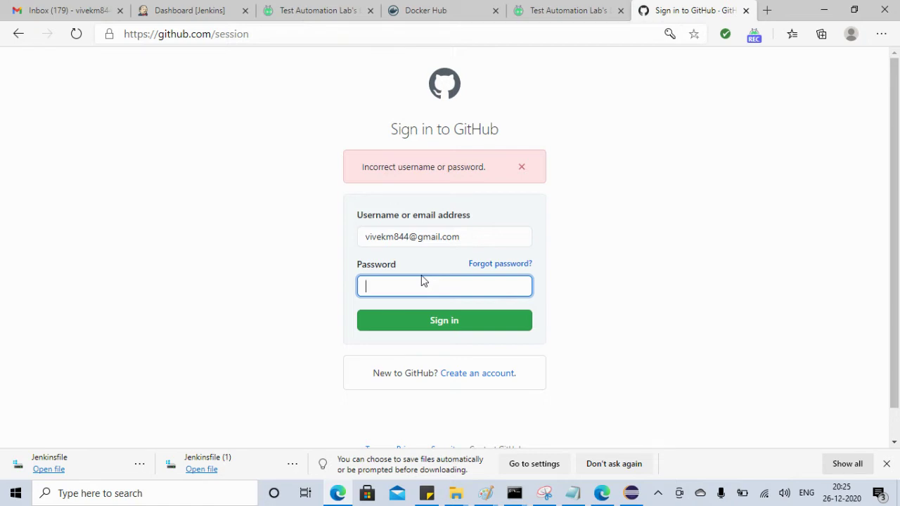
Visit the video library and Jenkins dashboard tabs, then return to GitHub sign-in
{"action": "left_click", "coordinate": [597, 495]}
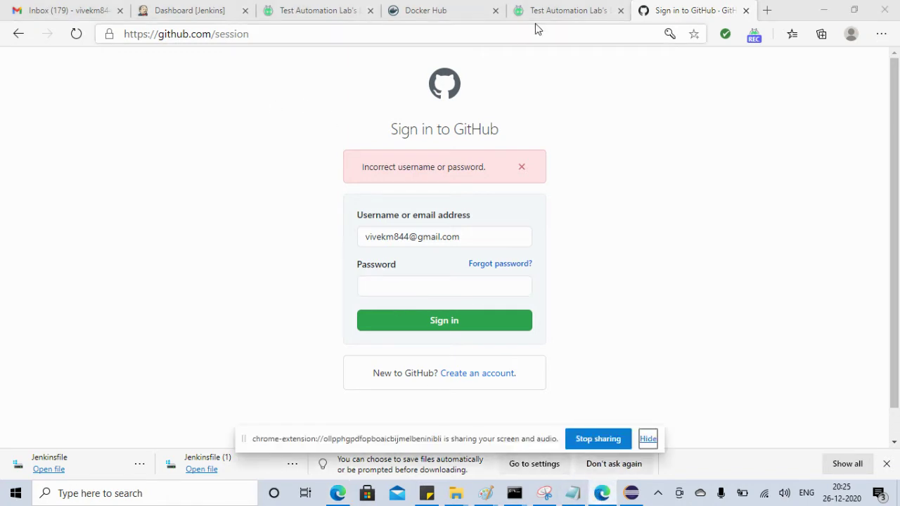
{"action": "left_click", "coordinate": [556, 14]}
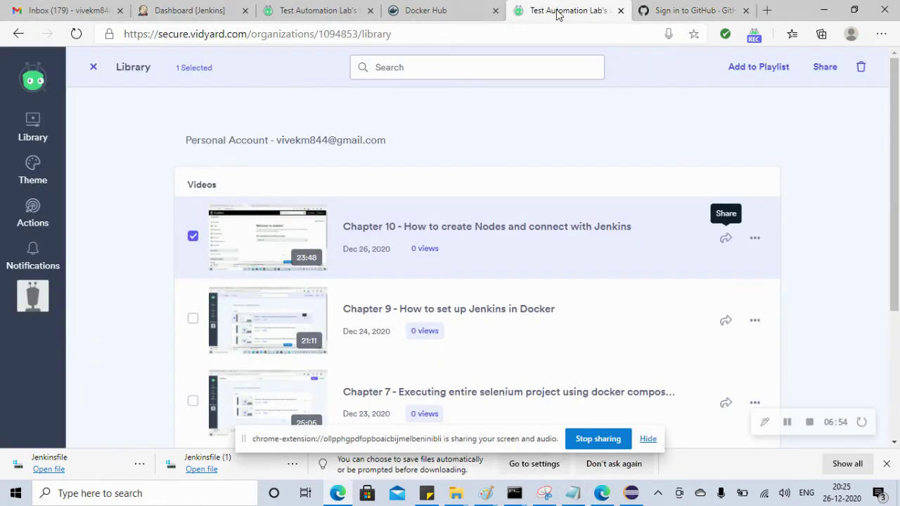
{"action": "left_click", "coordinate": [787, 422]}
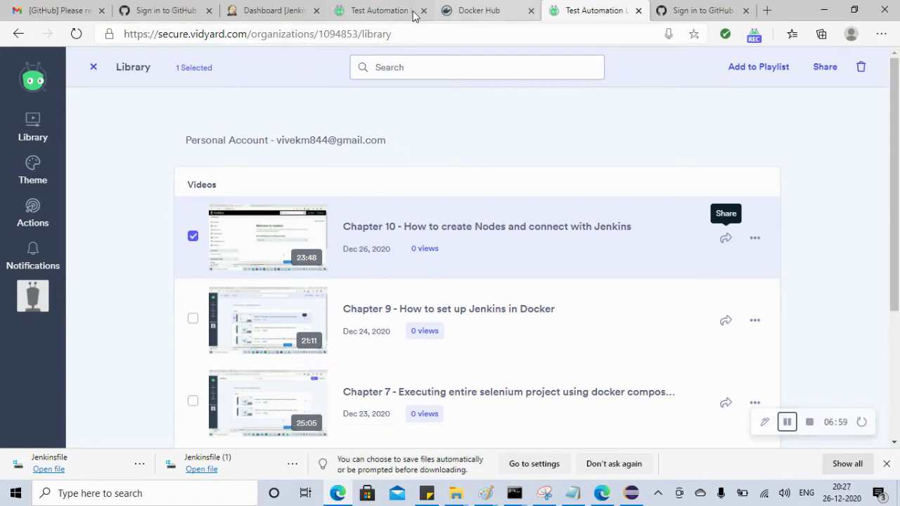
{"action": "left_click", "coordinate": [276, 11]}
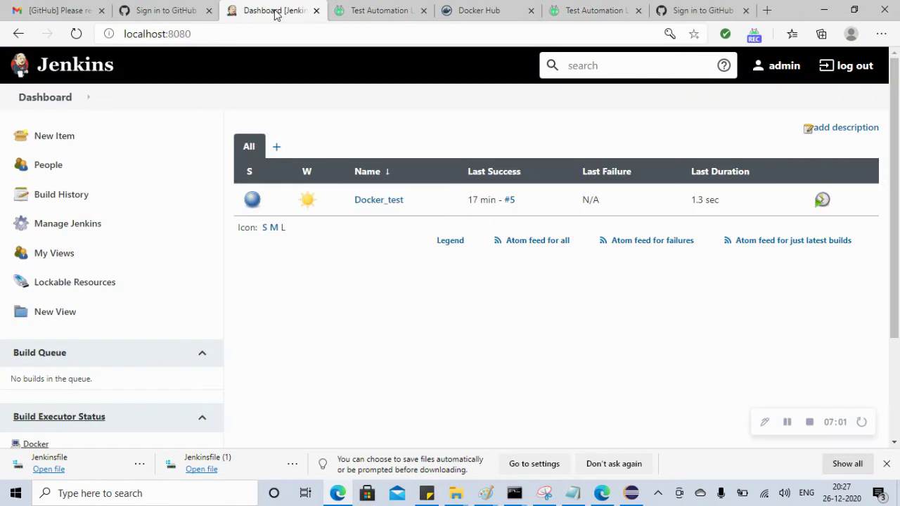
{"action": "left_click", "coordinate": [177, 14]}
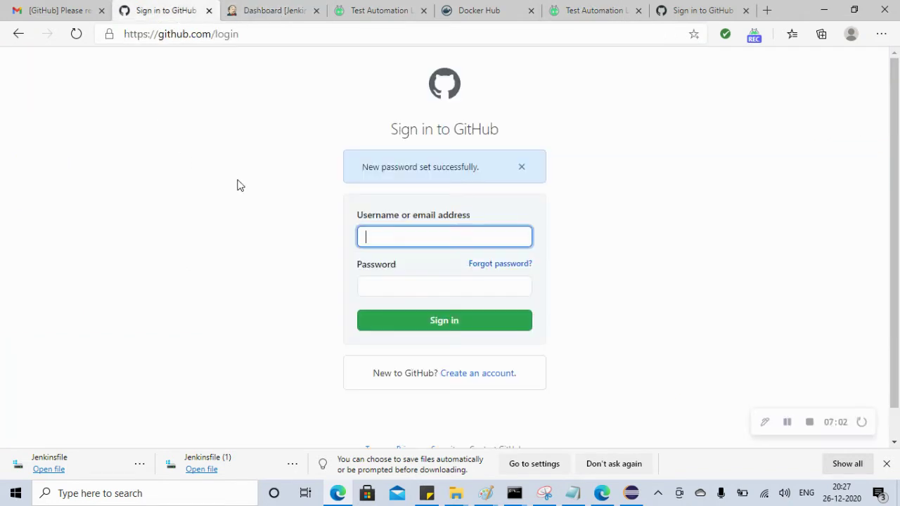
Sign in again using the saved account e-mail and the new password
{"action": "left_click", "coordinate": [376, 238]}
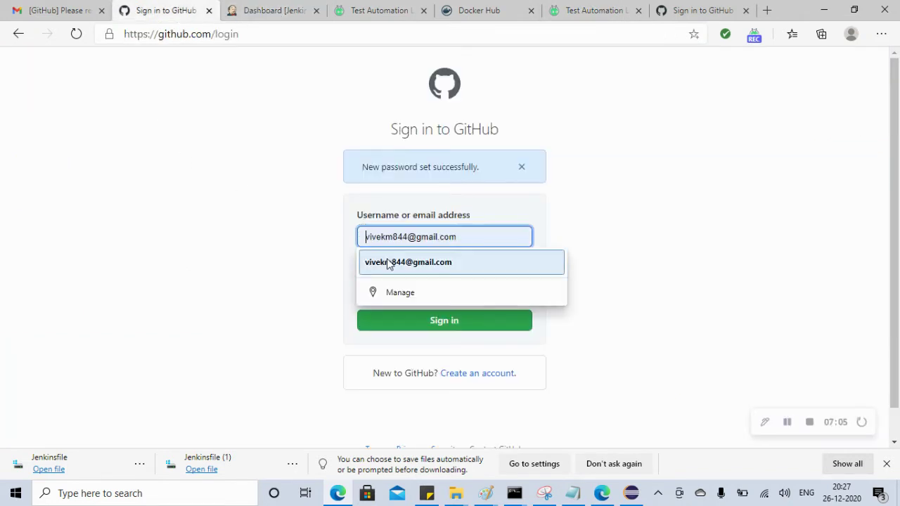
{"action": "left_click", "coordinate": [389, 263]}
{"action": "left_click", "coordinate": [388, 286]}
{"action": "type", "text": "*"}
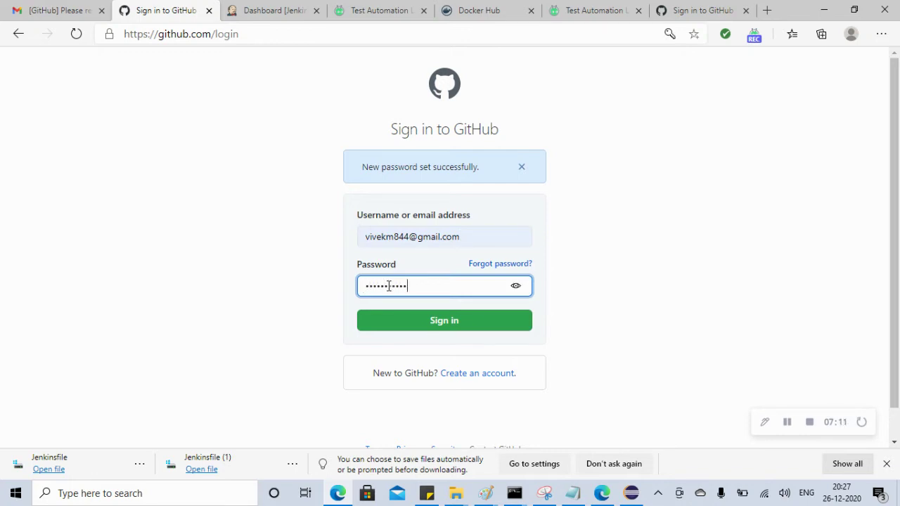
{"action": "left_click", "coordinate": [420, 322]}
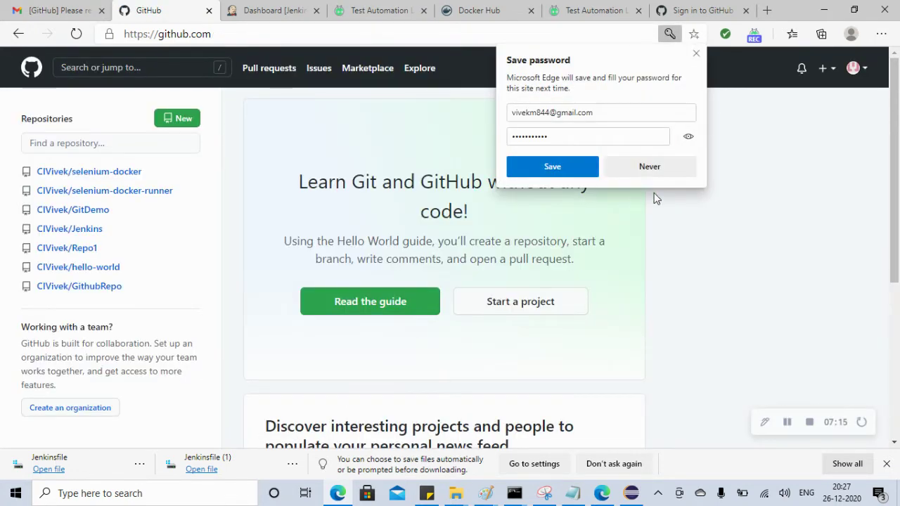
Decline saving the browser password and start creating a new GitHub repository
{"action": "left_click", "coordinate": [645, 167]}
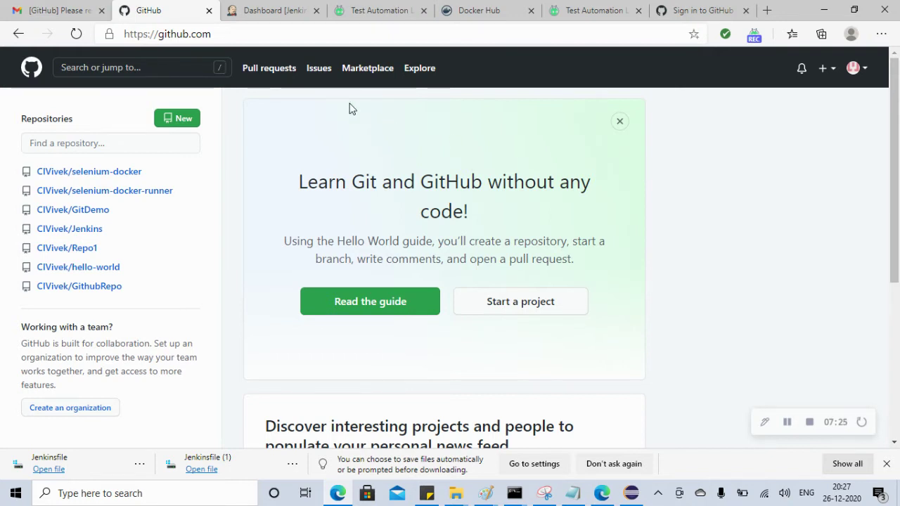
{"action": "left_click", "coordinate": [181, 121]}
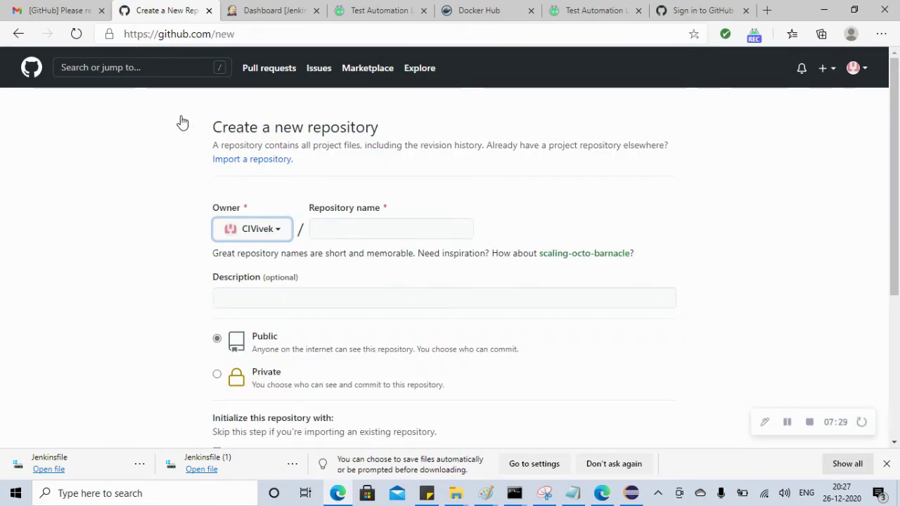
{"action": "left_click", "coordinate": [357, 226]}
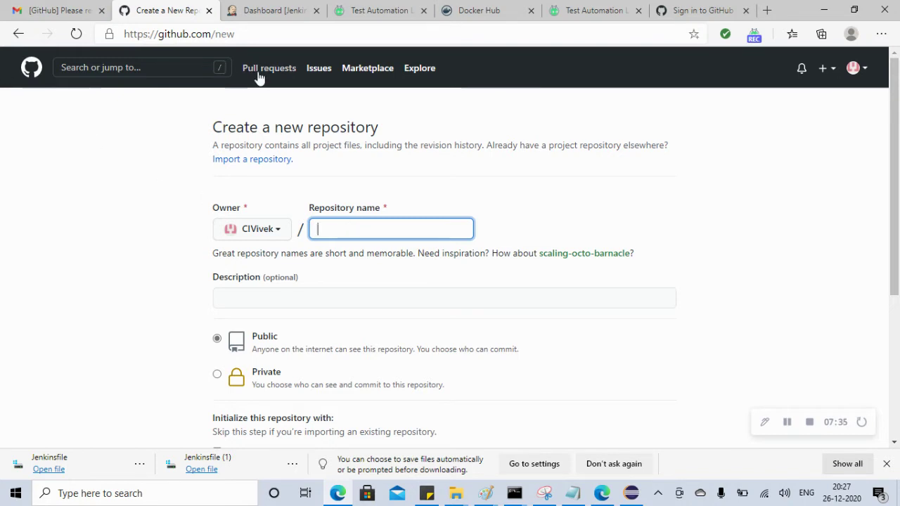
{"action": "left_click", "coordinate": [18, 34]}
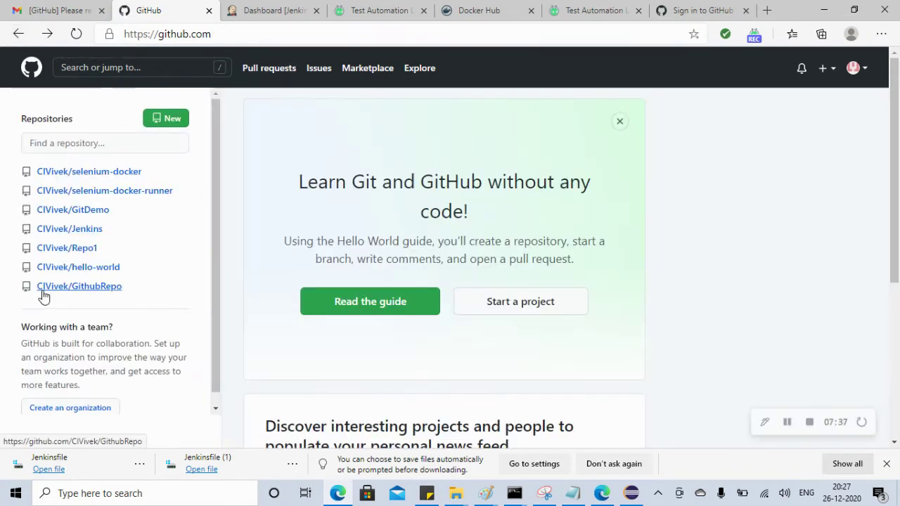
{"action": "mouse_move", "coordinate": [89, 267]}
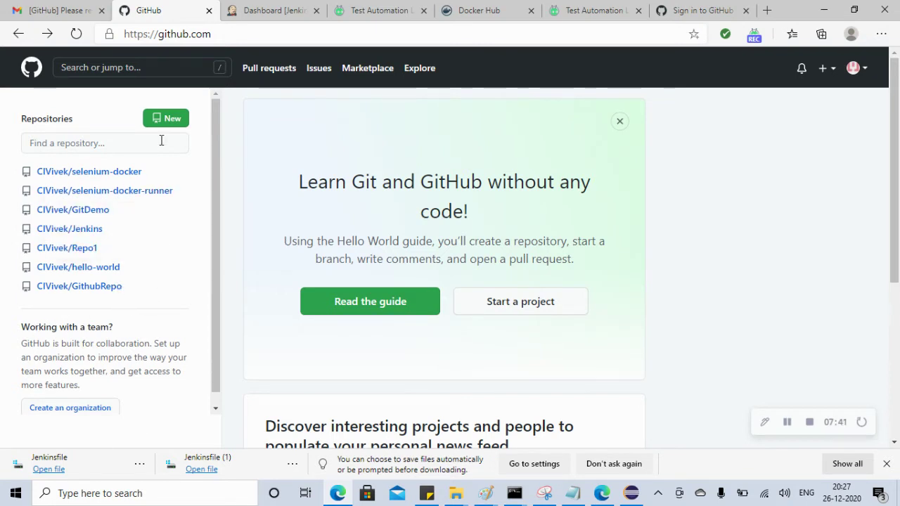
{"action": "mouse_move", "coordinate": [105, 177]}
{"action": "left_click", "coordinate": [171, 121]}
{"action": "scroll", "coordinate": [330, 138], "scroll_direction": "down", "scroll_amount": 5}
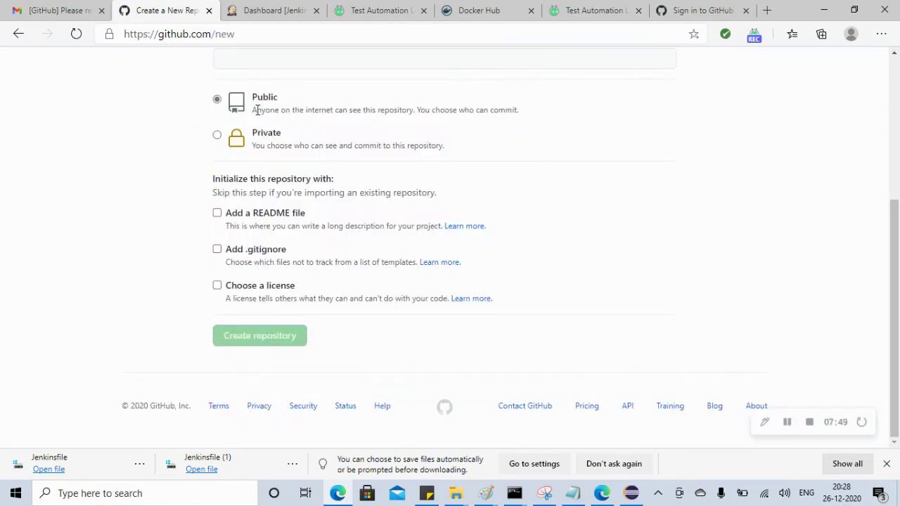
Enter the repository description for seleniumdockergit
{"action": "left_click", "coordinate": [317, 62]}
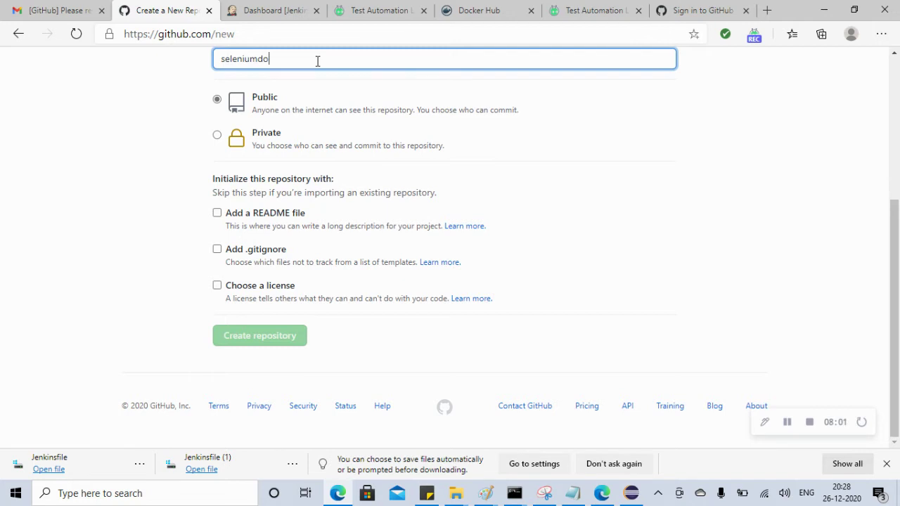
{"action": "type", "text": "kwe"}
{"action": "type", "text": "er"}
{"action": "type", "text": "git"}
{"action": "scroll", "coordinate": [895, 213], "scroll_direction": "up", "scroll_amount": 1}
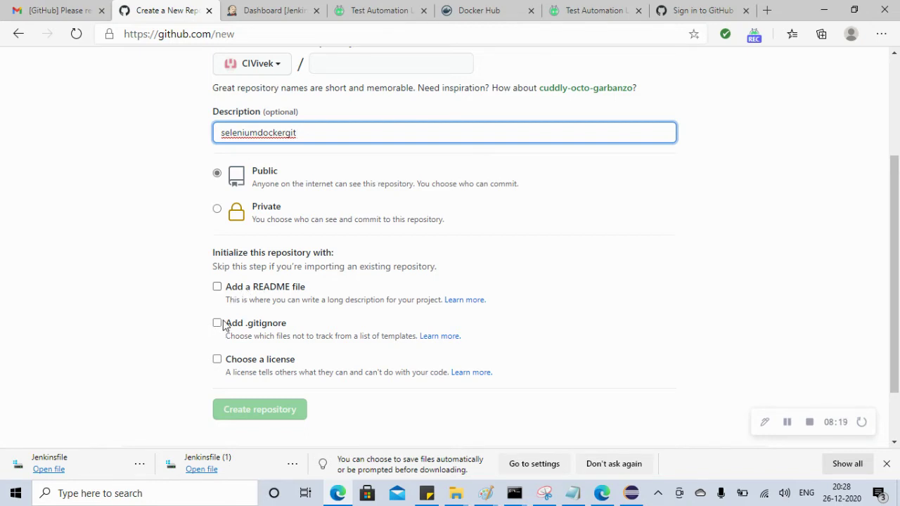
Check Add a README file, trying then turning off .gitignore and license
{"action": "left_click", "coordinate": [218, 288]}
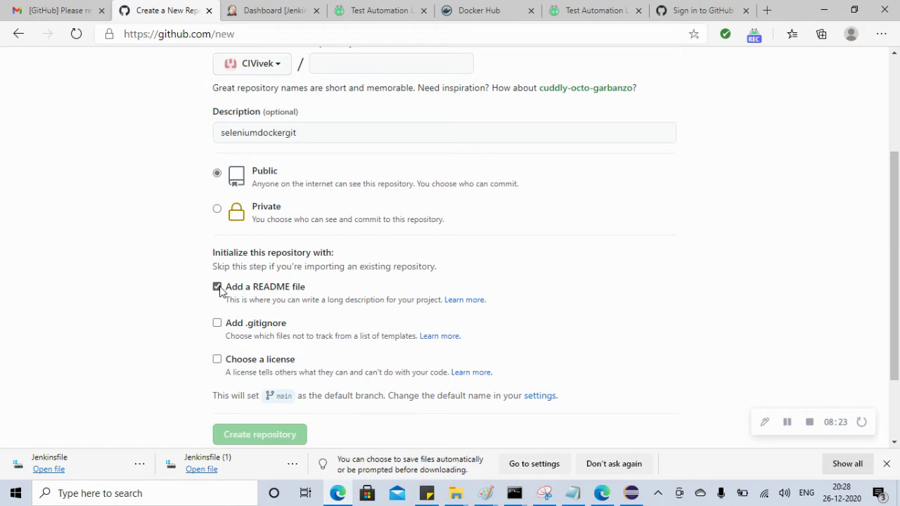
{"action": "left_click", "coordinate": [217, 324]}
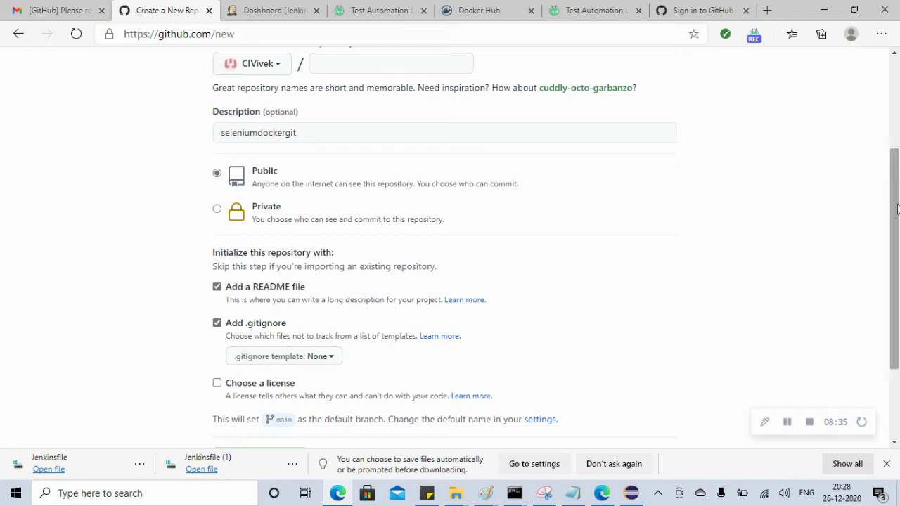
{"action": "left_click_drag", "start_coordinate": [896, 210], "coordinate": [896, 243]}
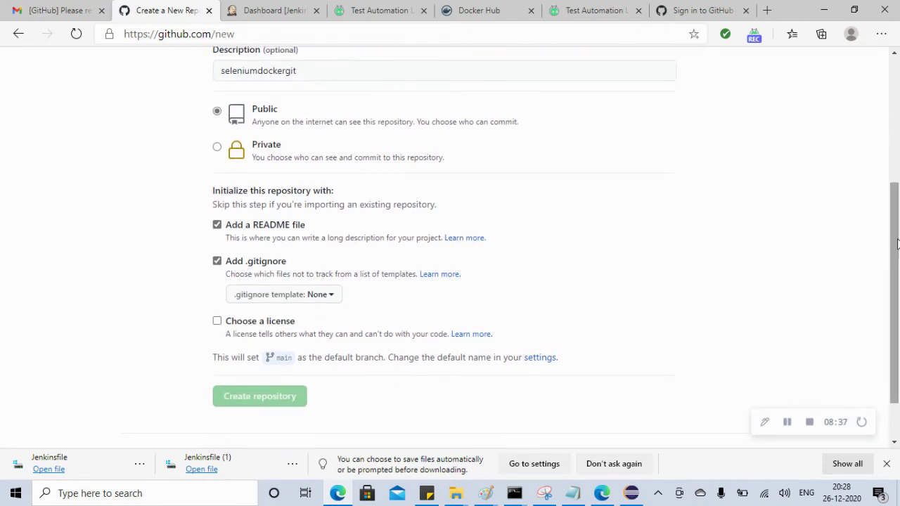
{"action": "left_click", "coordinate": [217, 322]}
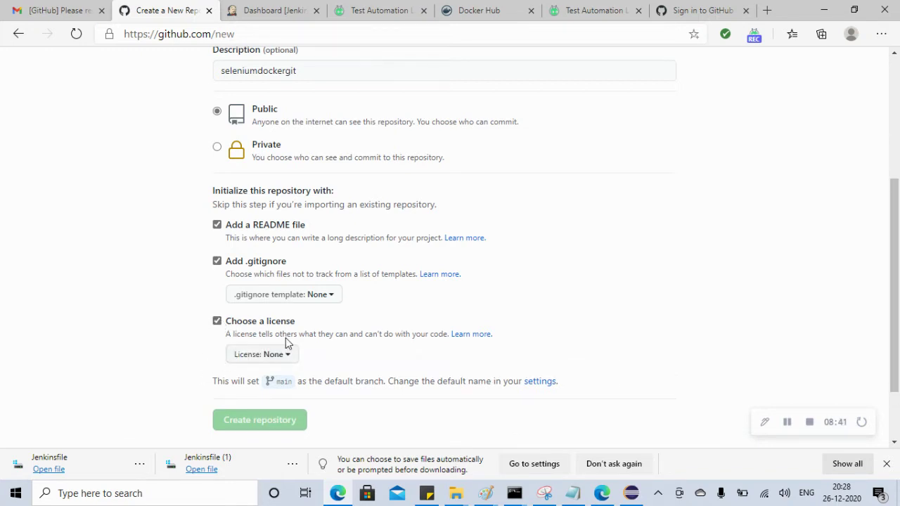
{"action": "left_click", "coordinate": [335, 300]}
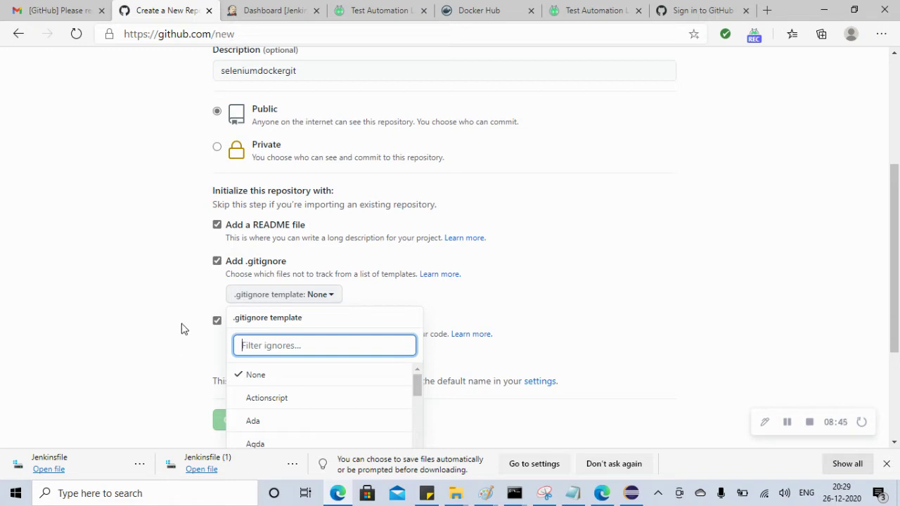
{"action": "left_click", "coordinate": [215, 320]}
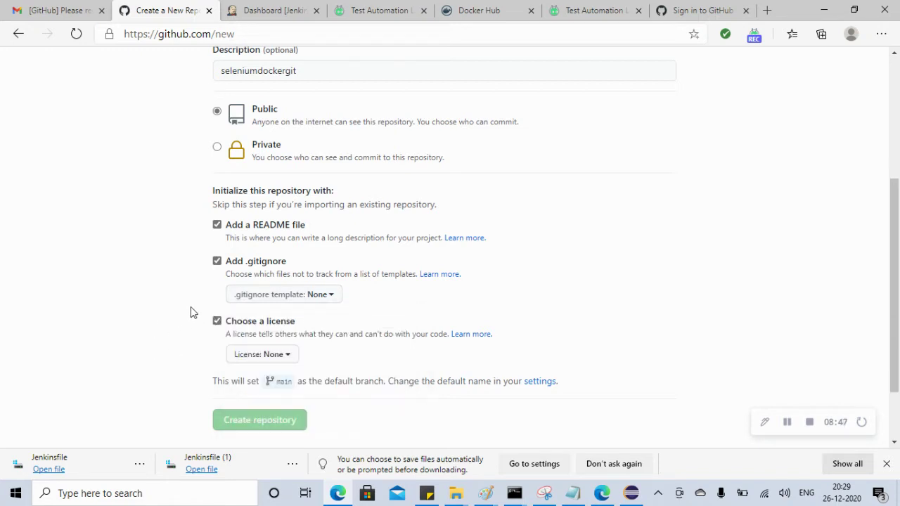
{"action": "left_click", "coordinate": [216, 321]}
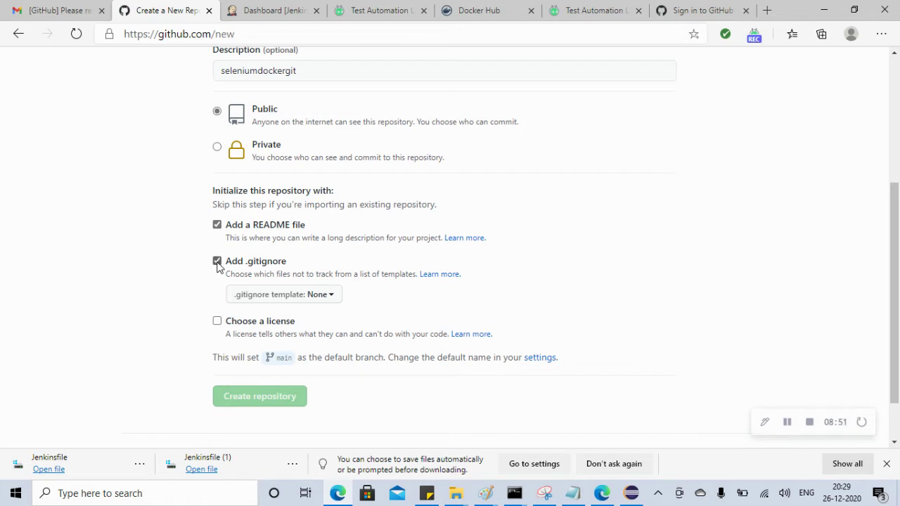
{"action": "left_click", "coordinate": [216, 261]}
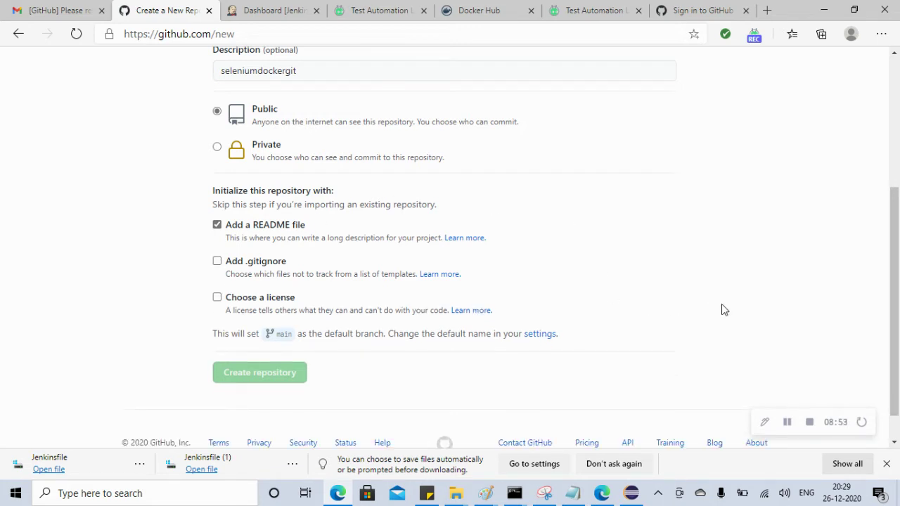
{"action": "left_click_drag", "start_coordinate": [898, 347], "coordinate": [898, 229]}
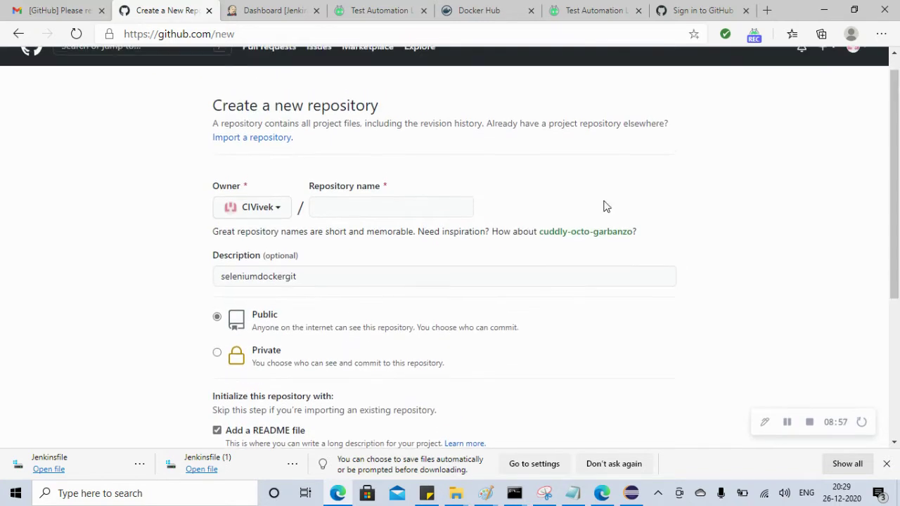
Name the repository seleniumdockergit, uncheck the README option, and create it
{"action": "left_click", "coordinate": [364, 206]}
{"action": "type", "text": "sel"}
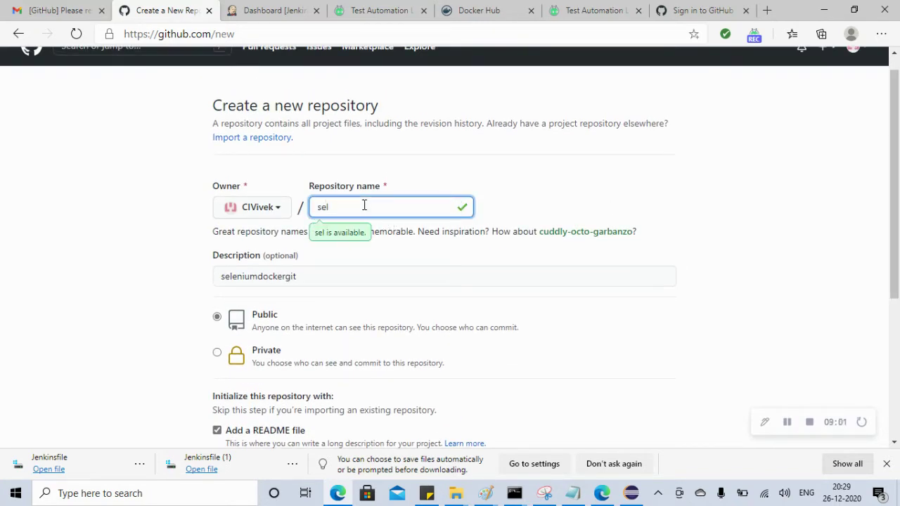
{"action": "type", "text": "eniumdocker"}
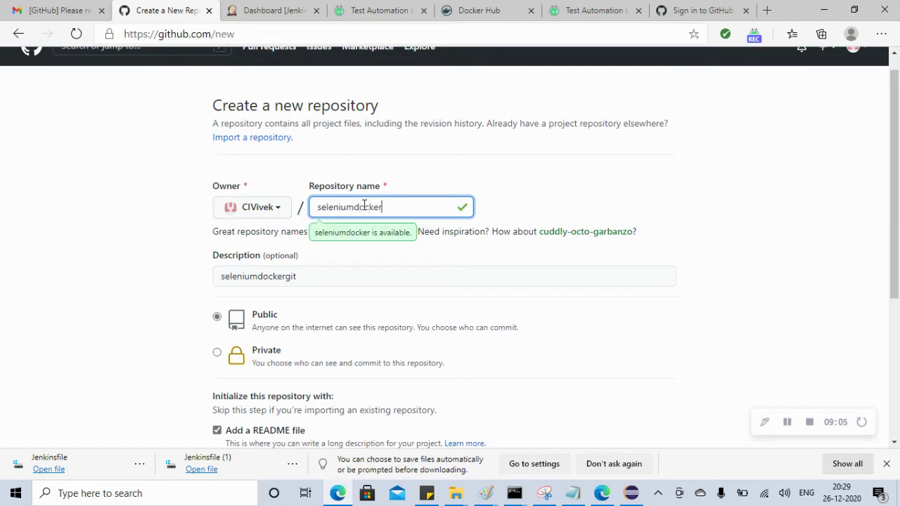
{"action": "type", "text": "git"}
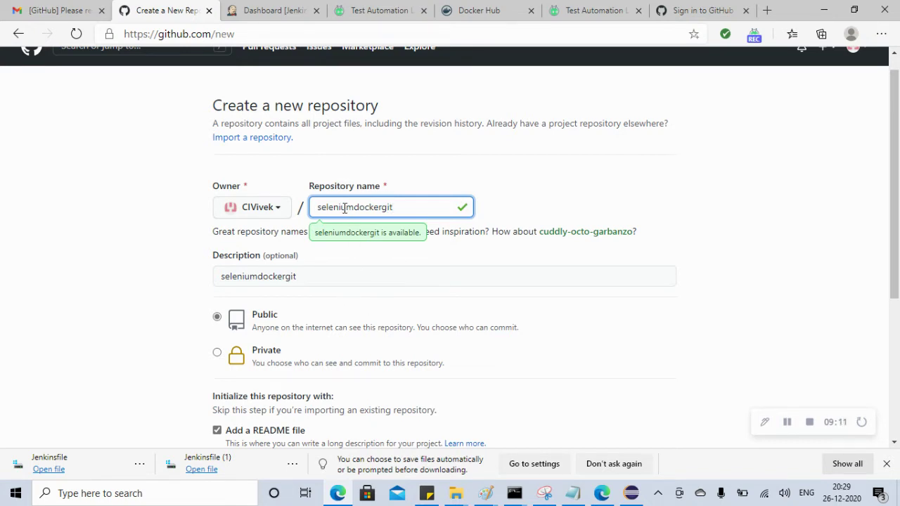
{"action": "left_click", "coordinate": [573, 186]}
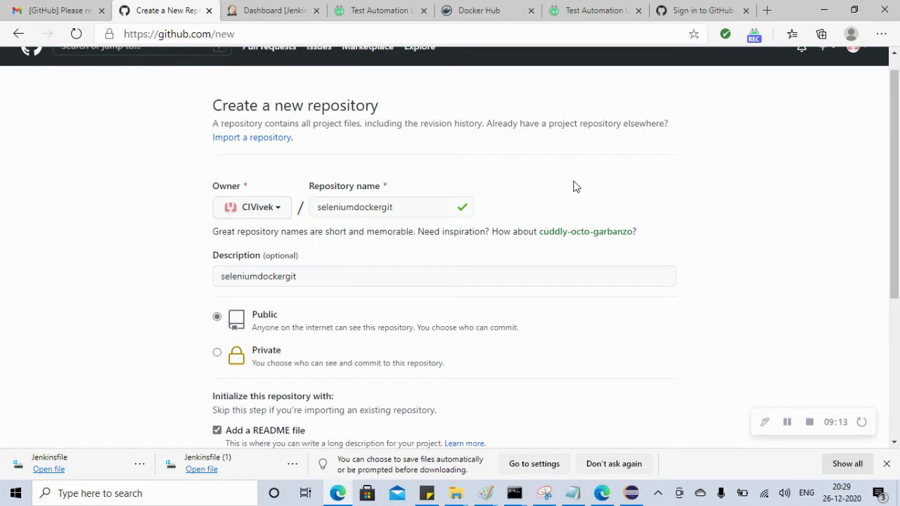
{"action": "left_click_drag", "start_coordinate": [895, 252], "coordinate": [895, 342]}
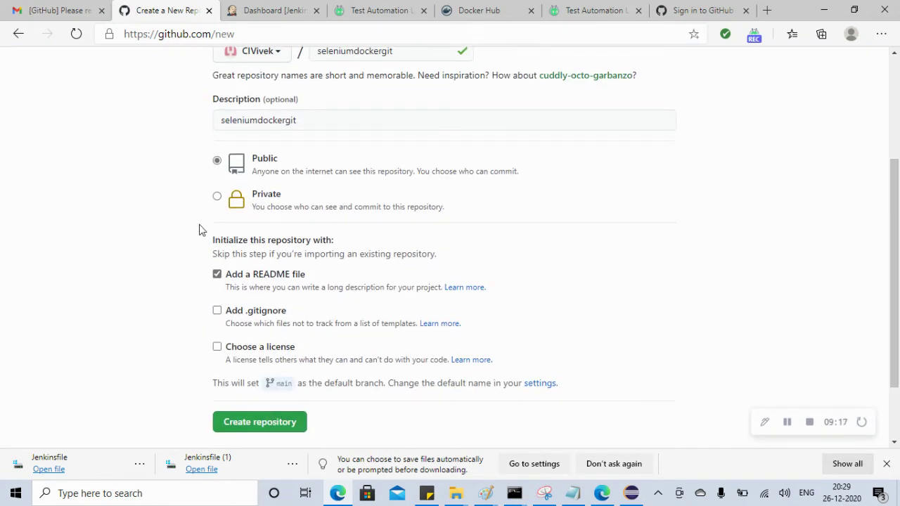
{"action": "left_click", "coordinate": [218, 274]}
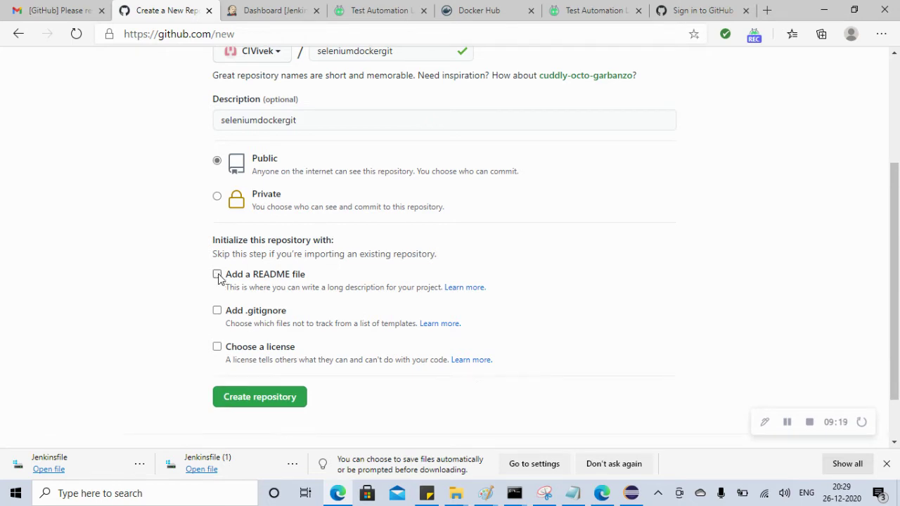
{"action": "left_click", "coordinate": [256, 398]}
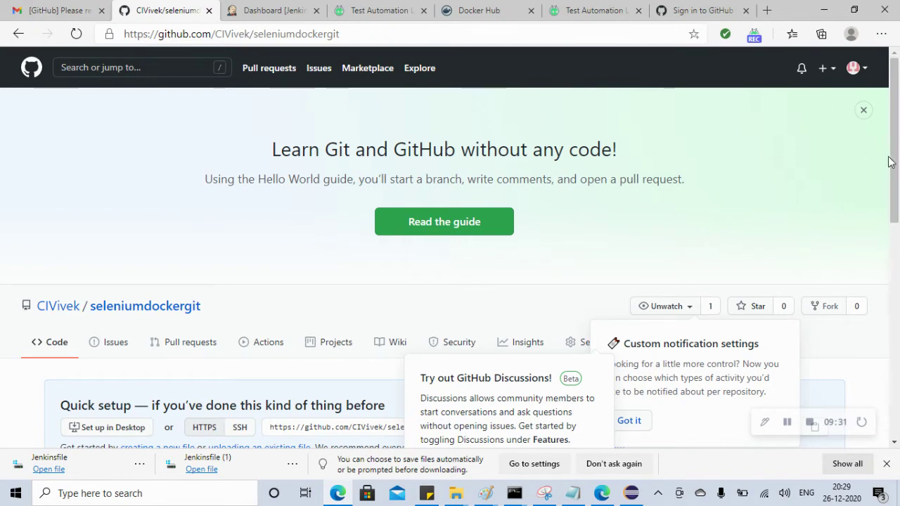
Dismiss the GitHub Discussions and notification settings tips on the new repository
{"action": "left_click_drag", "start_coordinate": [895, 167], "coordinate": [898, 279]}
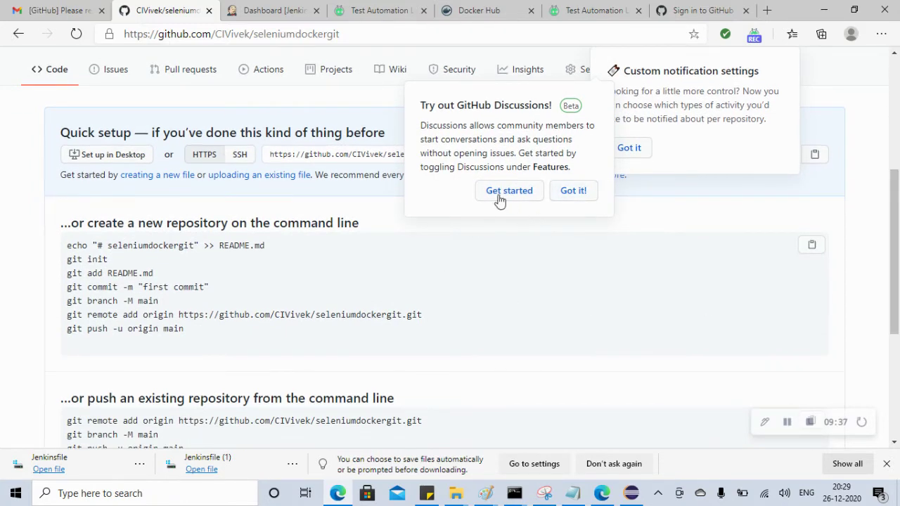
{"action": "left_click", "coordinate": [582, 197]}
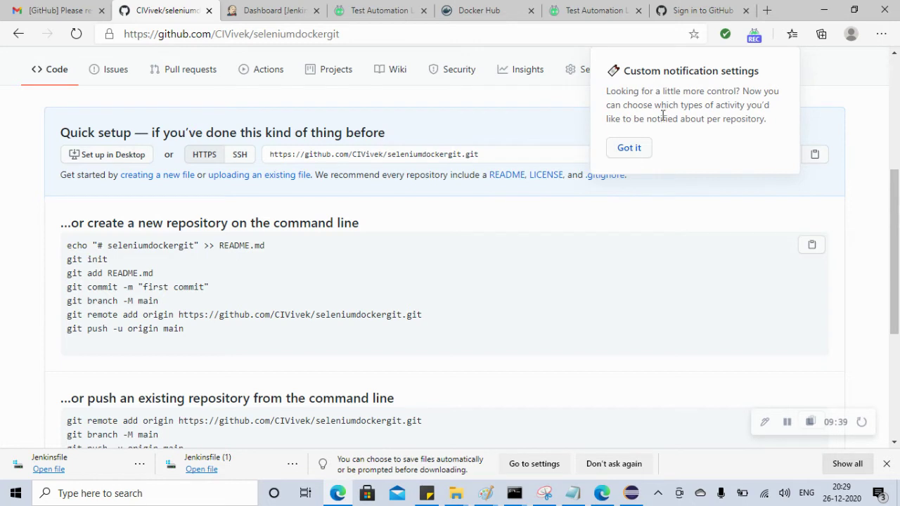
{"action": "left_click", "coordinate": [629, 149]}
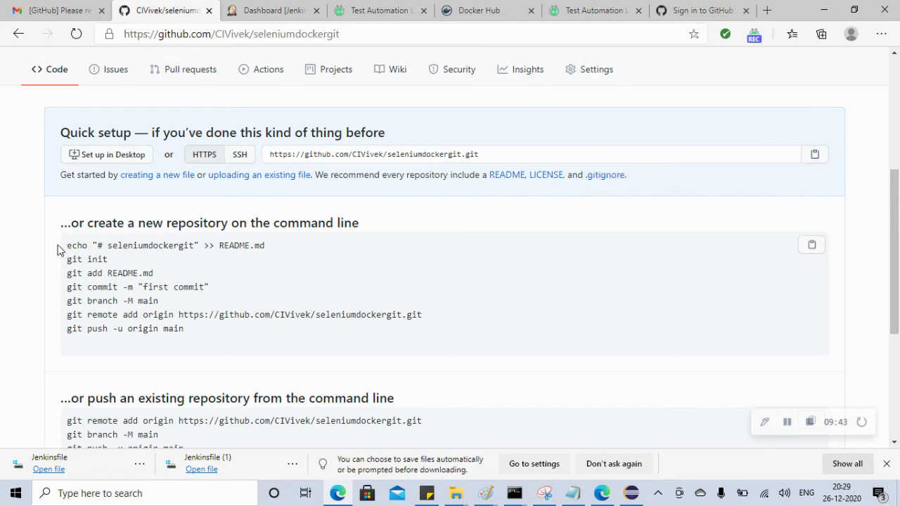
Review the seven command-line setup commands, then select GoogleAutomation in Eclipse
{"action": "left_click_drag", "start_coordinate": [60, 244], "coordinate": [184, 336]}
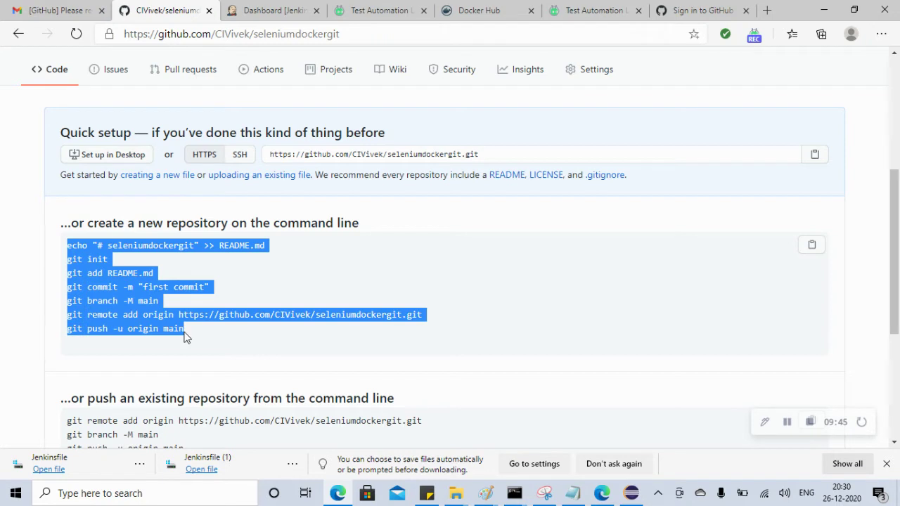
{"action": "left_click", "coordinate": [178, 267]}
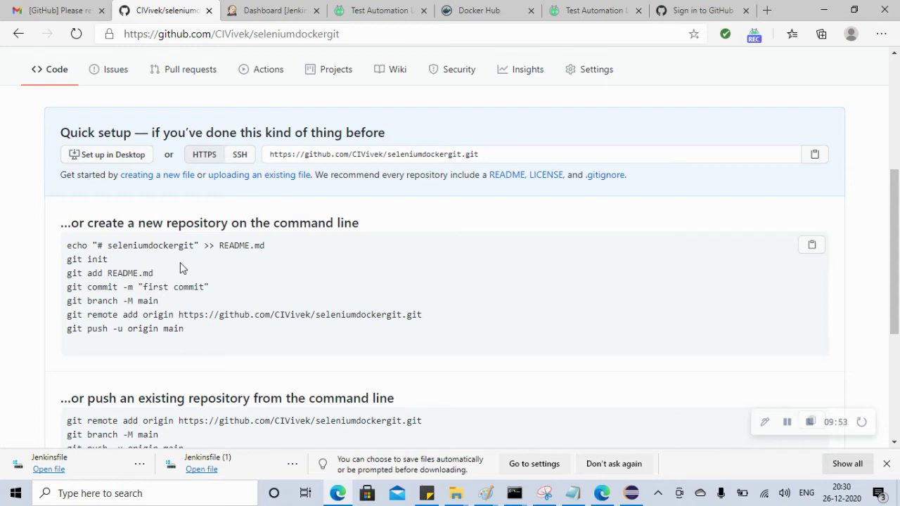
{"action": "left_click", "coordinate": [631, 494]}
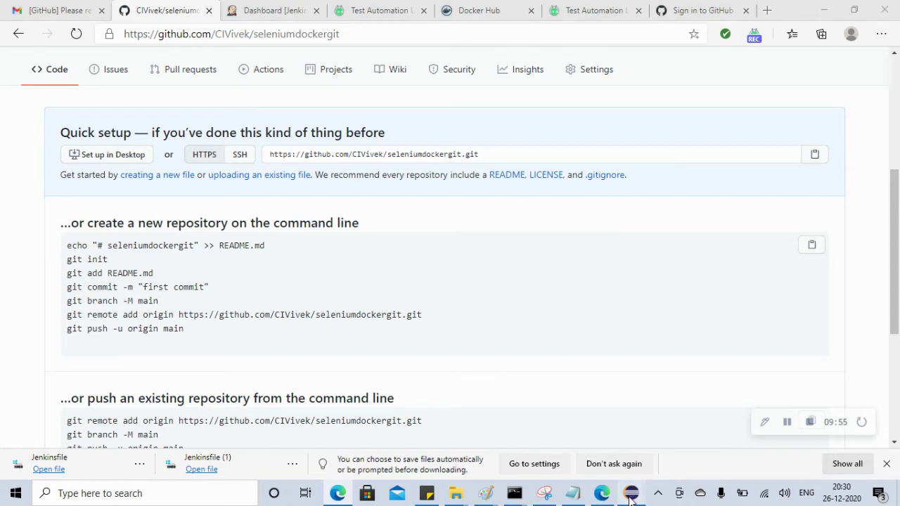
{"action": "left_click", "coordinate": [53, 84]}
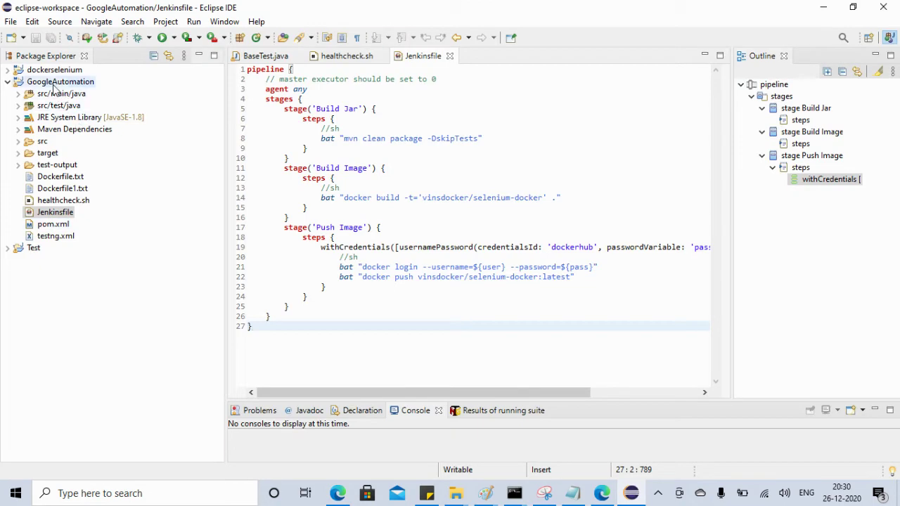
{"action": "right_click", "coordinate": [53, 85]}
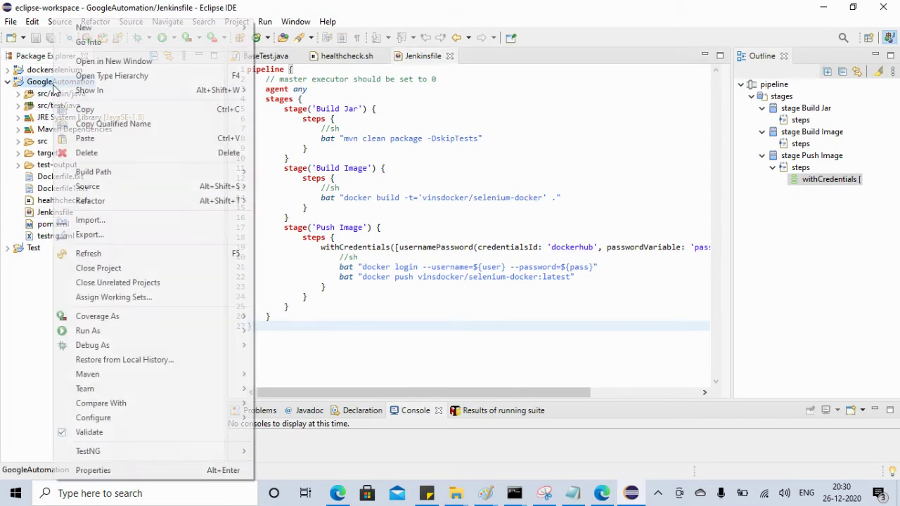
{"action": "left_click", "coordinate": [94, 470]}
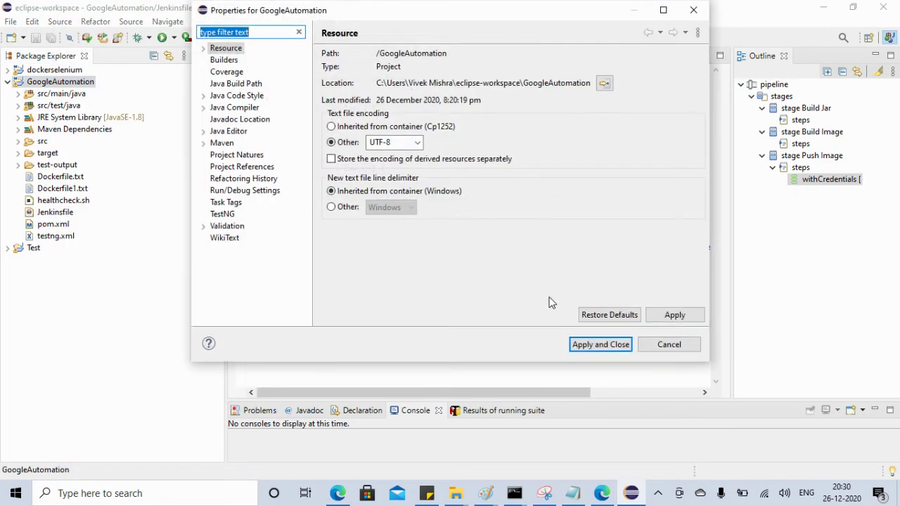
{"action": "left_click", "coordinate": [664, 344]}
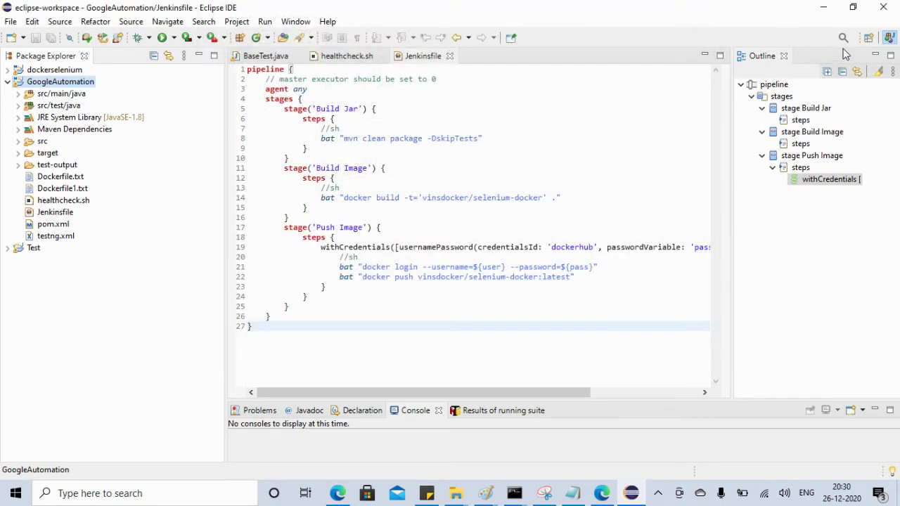
{"action": "left_click", "coordinate": [826, 9]}
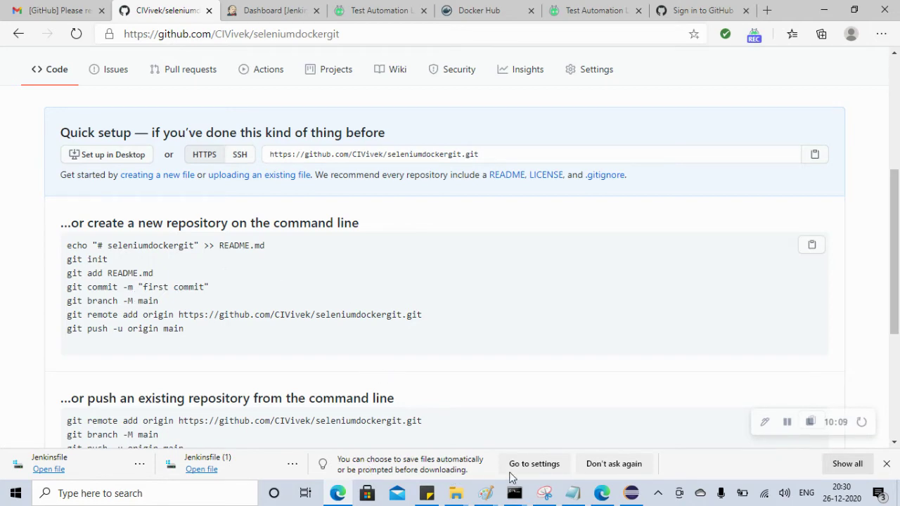
{"action": "left_click", "coordinate": [631, 493]}
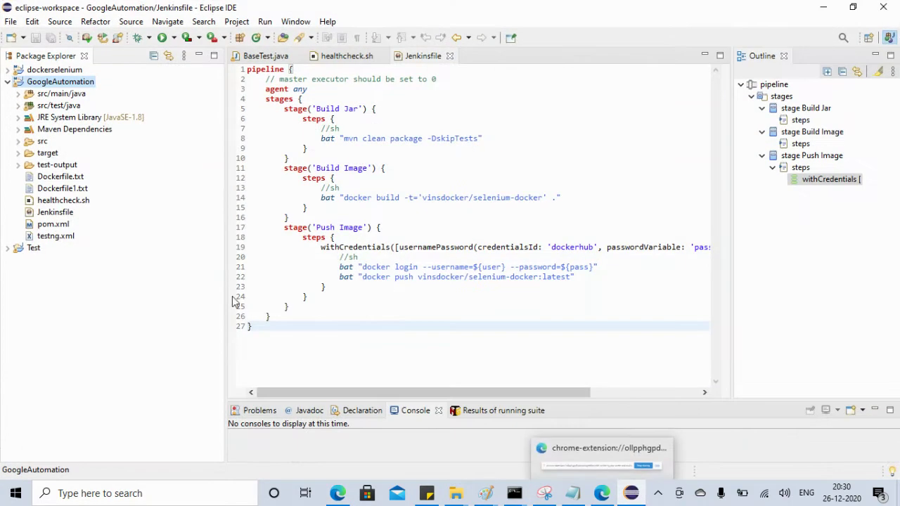
{"action": "right_click", "coordinate": [61, 86]}
{"action": "left_click", "coordinate": [99, 470]}
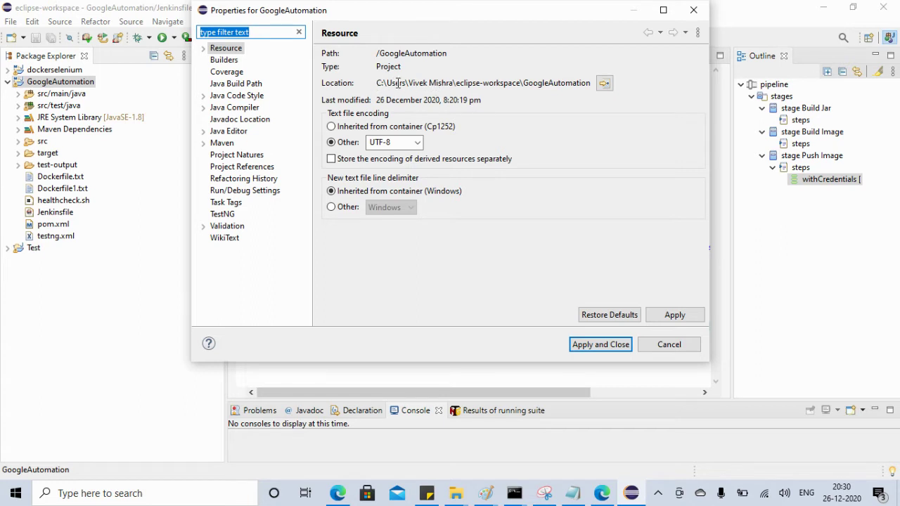
{"action": "left_click_drag", "start_coordinate": [379, 83], "coordinate": [601, 84]}
{"action": "key", "text": "ctrl+c"}
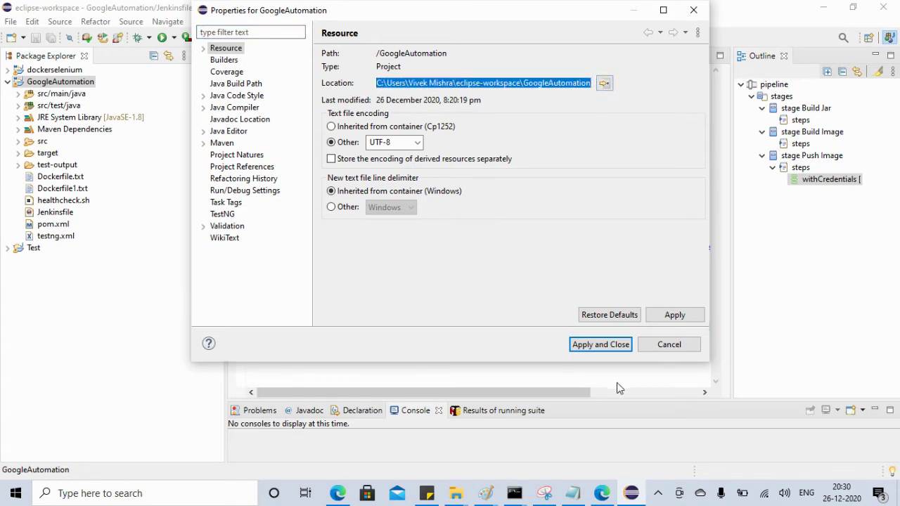
{"action": "left_click", "coordinate": [659, 345]}
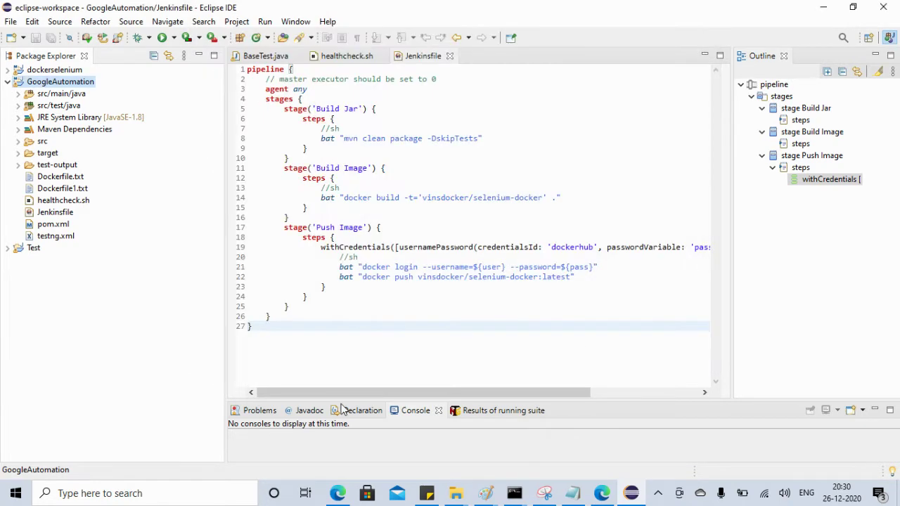
{"action": "left_click", "coordinate": [157, 499]}
{"action": "type", "text": "dco"}
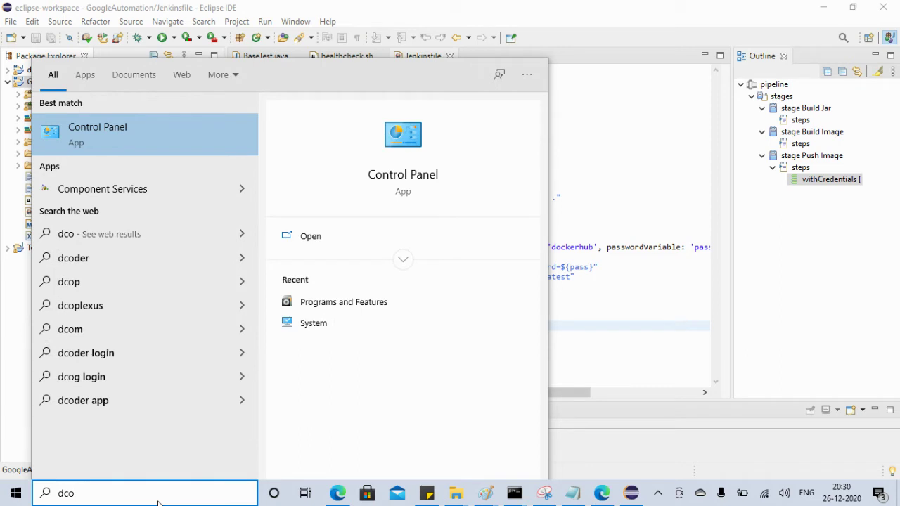
Search cmd and launch Command Prompt as administrator
{"action": "key", "text": "BackSpace"}
{"action": "key", "text": "BackSpace"}
{"action": "key", "text": "BackSpace"}
{"action": "type", "text": "cmd"}
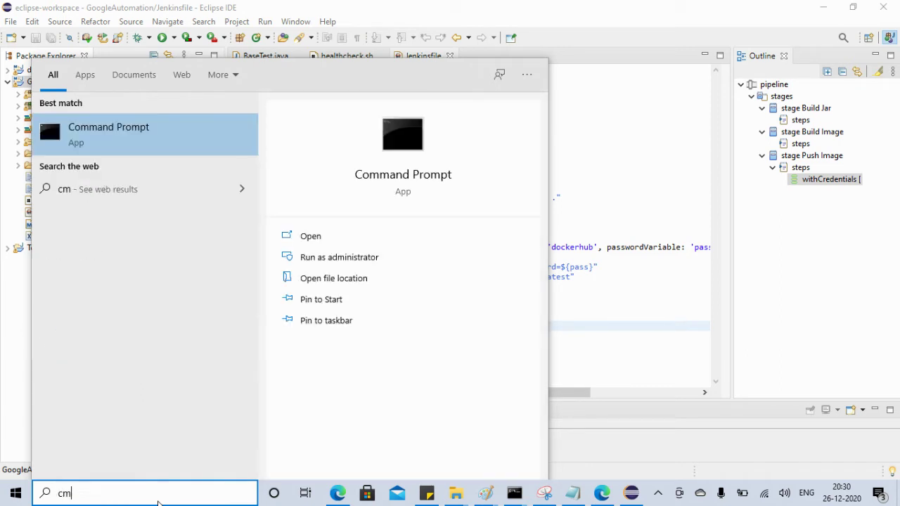
{"action": "right_click", "coordinate": [140, 140]}
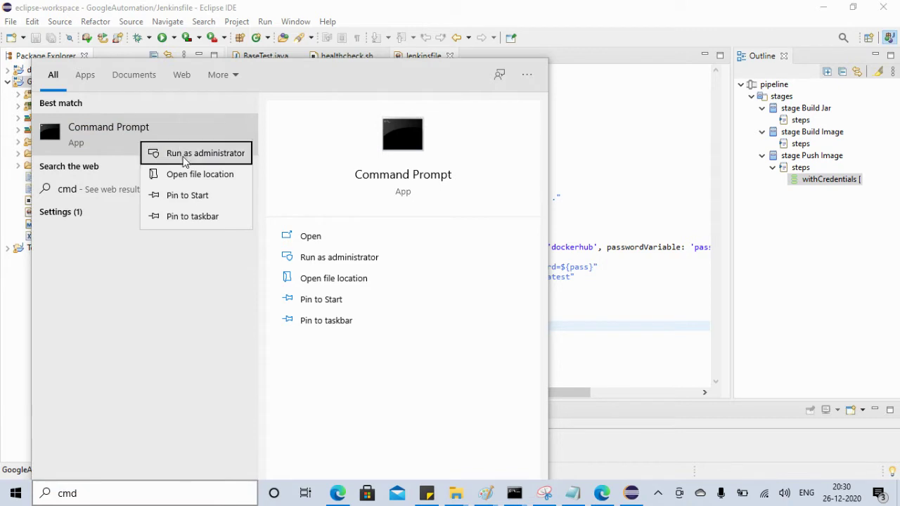
{"action": "left_click", "coordinate": [184, 154]}
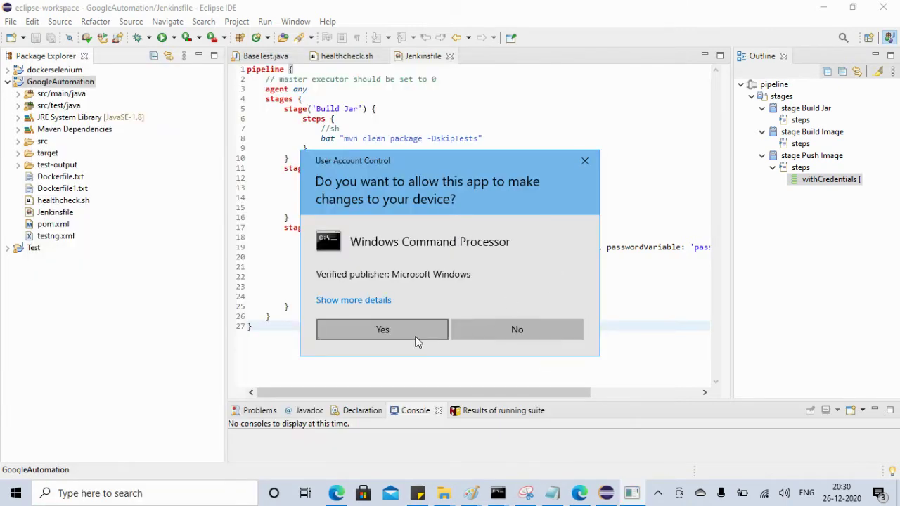
{"action": "left_click", "coordinate": [415, 337]}
Change into the pasted GoogleAutomation project folder path, then bring up Edge's setup page
{"action": "left_click", "coordinate": [312, 220]}
{"action": "type", "text": "cd"}
{"action": "key", "text": "ctrl+v"}
{"action": "key", "text": "Return"}
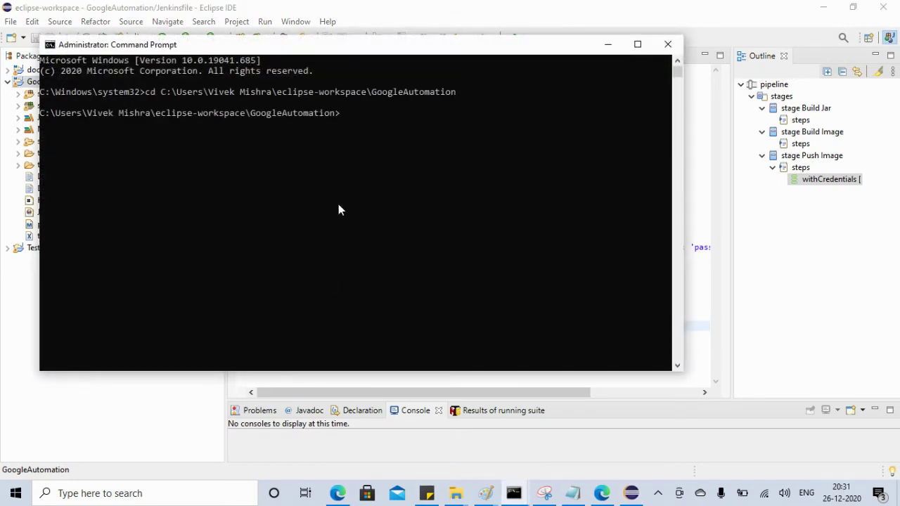
{"action": "left_click", "coordinate": [338, 492]}
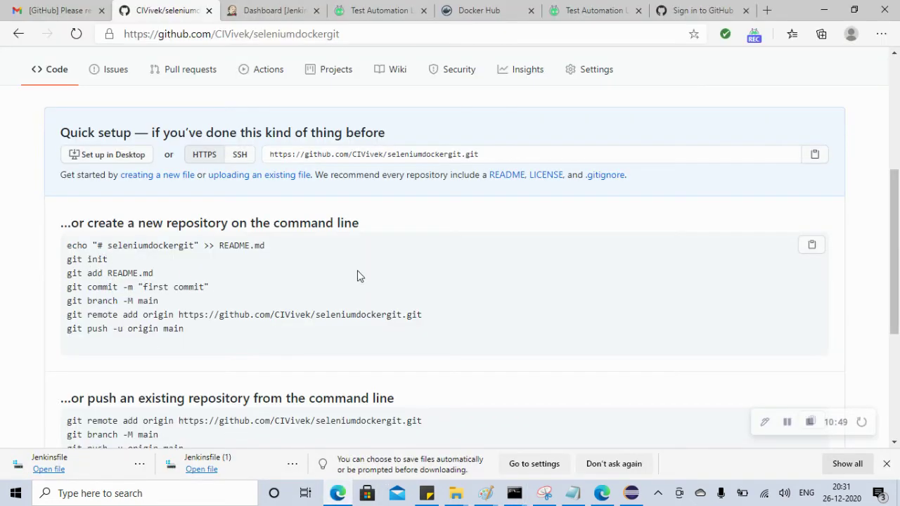
Run git init in the GoogleAutomation project folder
{"action": "left_click", "coordinate": [821, 9]}
{"action": "left_click", "coordinate": [369, 199]}
{"action": "type", "text": "git init"}
{"action": "key", "text": "Return"}
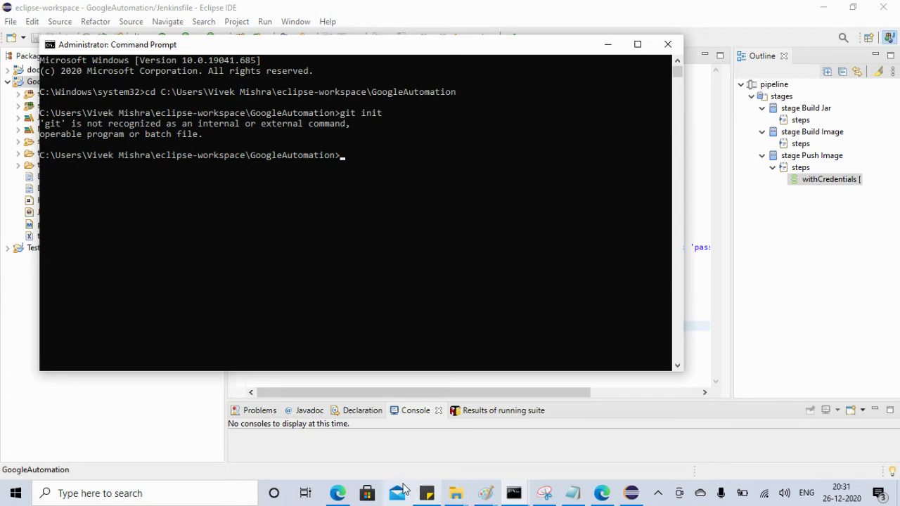
Clear another Command Prompt with cls and rerun git --version, showing git is unrecognized
{"action": "left_click", "coordinate": [338, 493]}
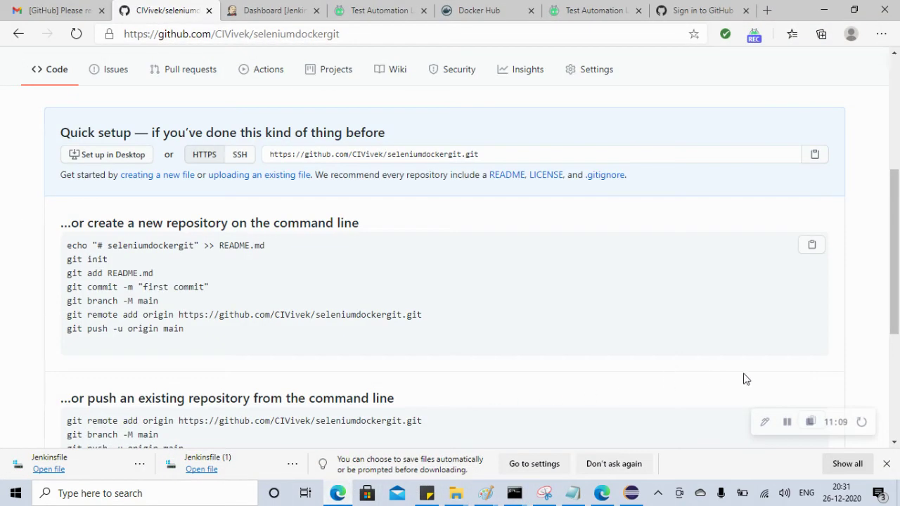
{"action": "left_click", "coordinate": [787, 421]}
{"action": "left_click", "coordinate": [514, 493]}
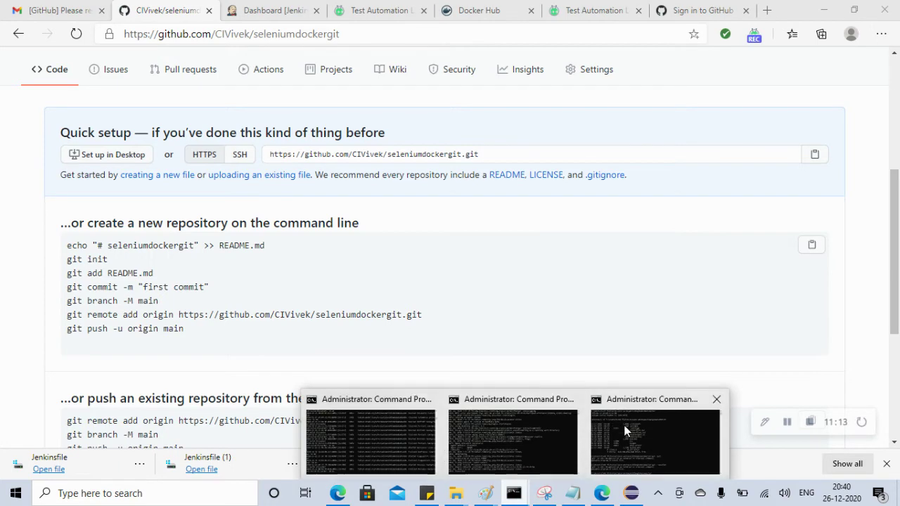
{"action": "left_click", "coordinate": [624, 430]}
{"action": "left_click", "coordinate": [369, 358]}
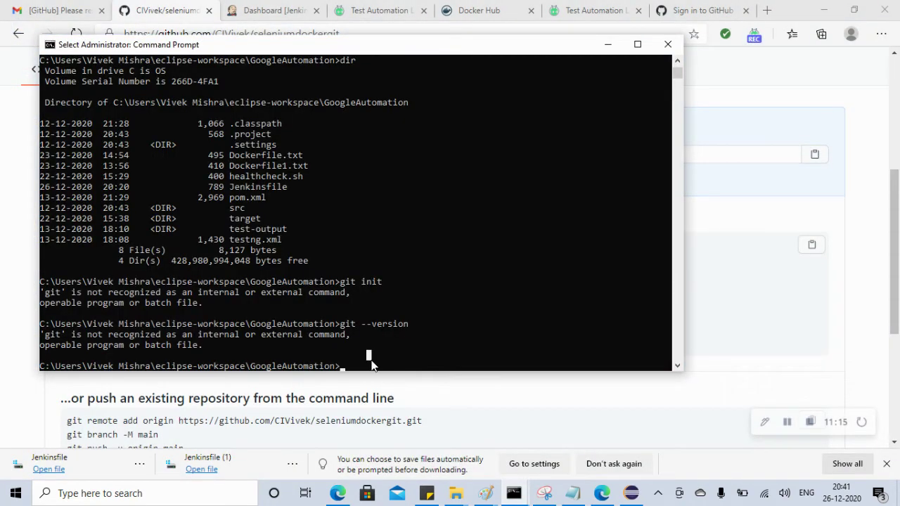
{"action": "key", "text": "Escape"}
{"action": "type", "text": "cls"}
{"action": "key", "text": "Return"}
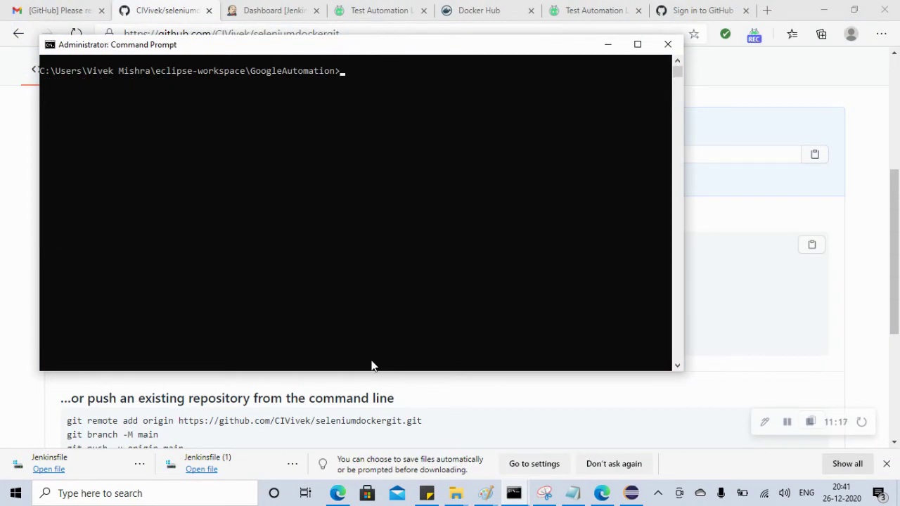
{"action": "key", "text": "Up"}
{"action": "key", "text": "Return"}
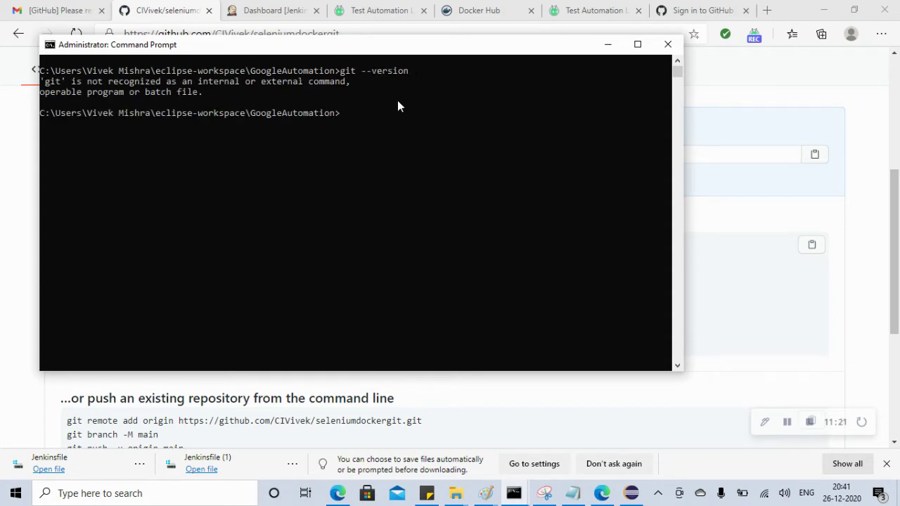
Search for the GitHub site in a new tab, then return to the results
{"action": "left_click", "coordinate": [769, 9]}
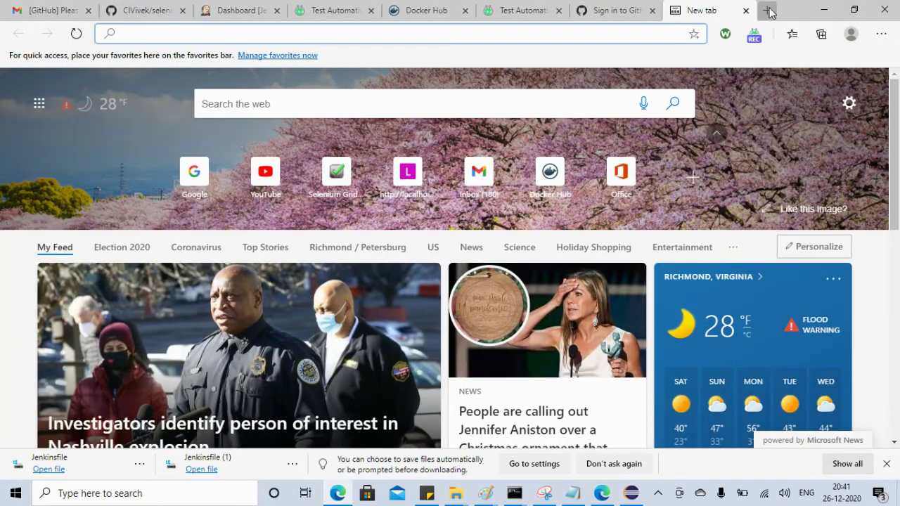
{"action": "type", "text": "git"}
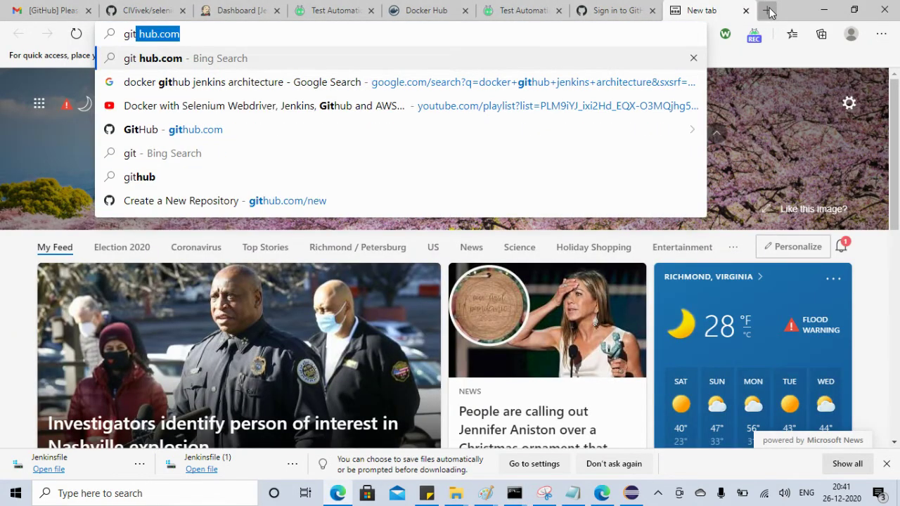
{"action": "key", "text": "Return"}
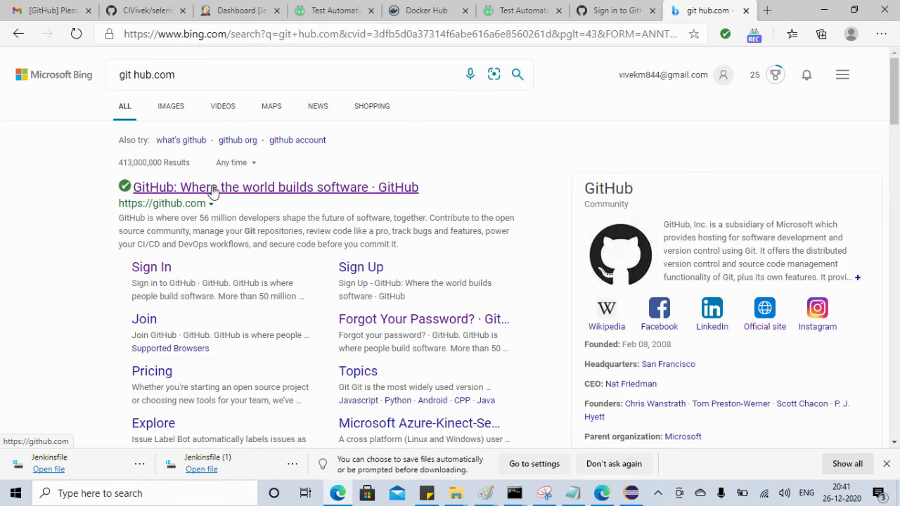
{"action": "left_click", "coordinate": [213, 189]}
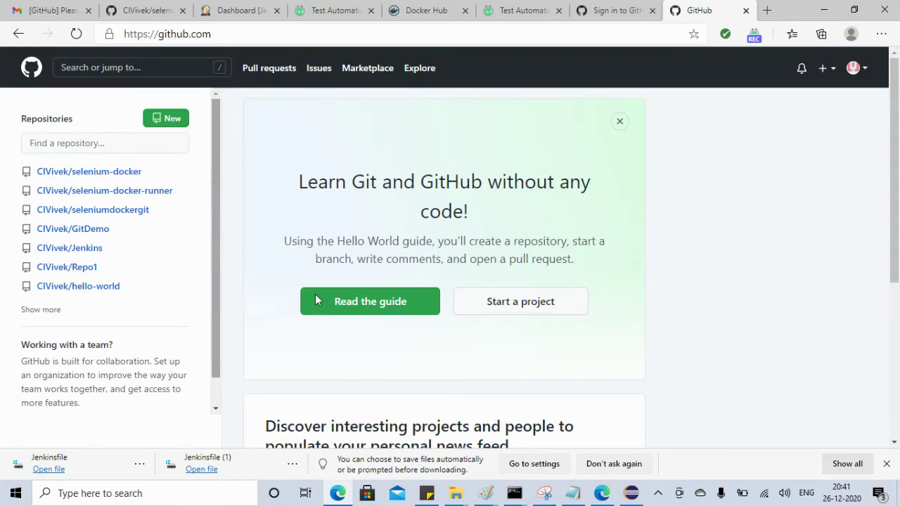
{"action": "left_click_drag", "start_coordinate": [894, 137], "coordinate": [893, 112]}
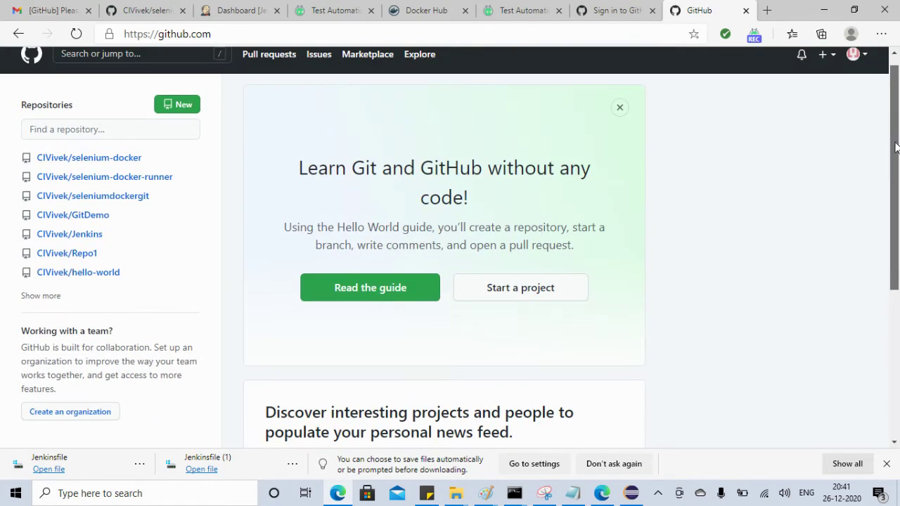
{"action": "left_click", "coordinate": [17, 35]}
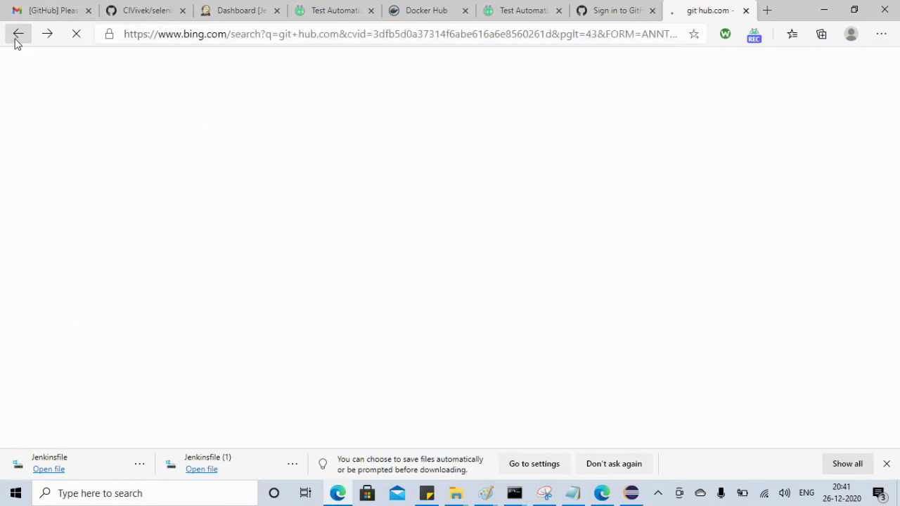
Trim the Bing search to just git and open the official Git website
{"action": "left_click_drag", "start_coordinate": [176, 75], "coordinate": [118, 66]}
{"action": "left_click", "coordinate": [102, 76]}
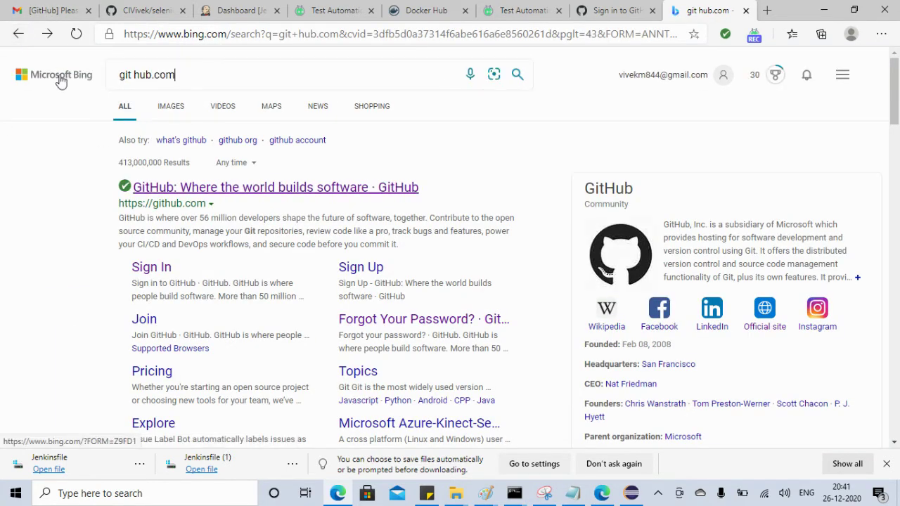
{"action": "key", "text": "BackSpace"}
{"action": "key", "text": "BackSpace"}
{"action": "key", "text": "BackSpace"}
{"action": "key", "text": "BackSpace"}
{"action": "key", "text": "BackSpace"}
{"action": "key", "text": "BackSpace"}
{"action": "key", "text": "BackSpace"}
{"action": "key", "text": "BackSpace"}
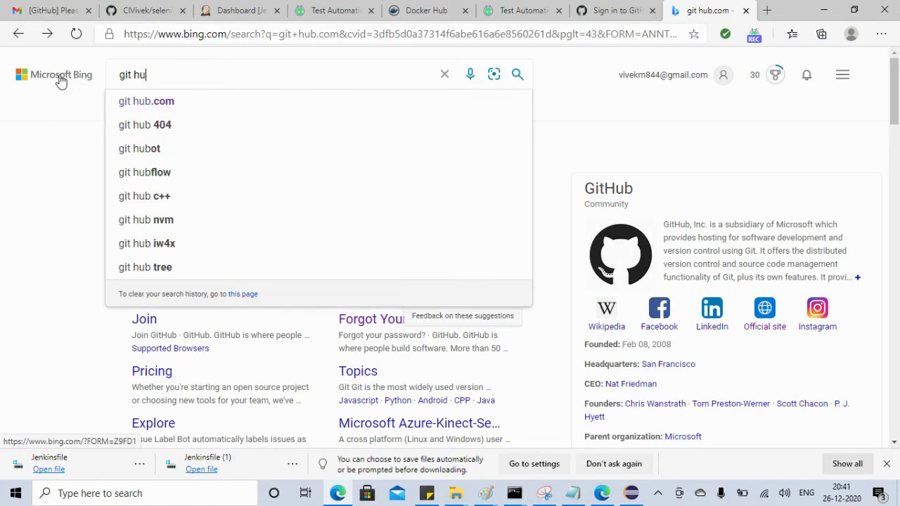
{"action": "key", "text": "Return"}
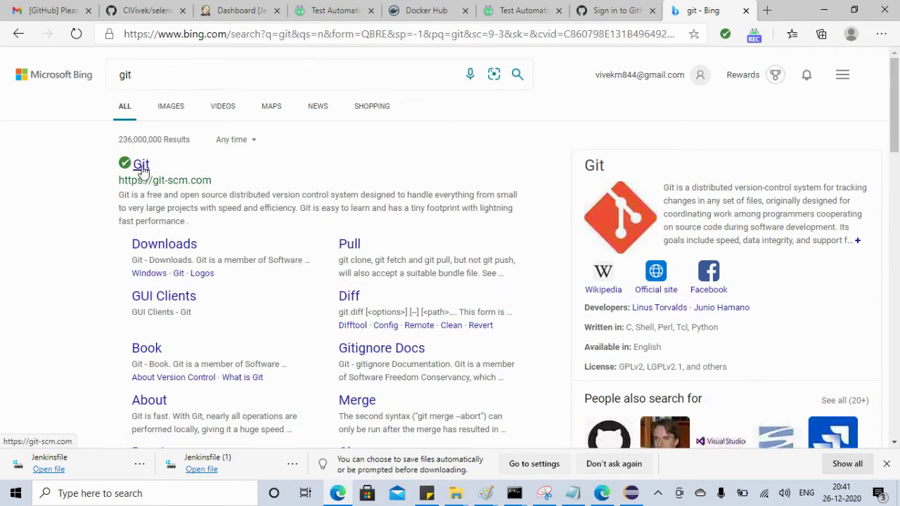
{"action": "left_click", "coordinate": [141, 166]}
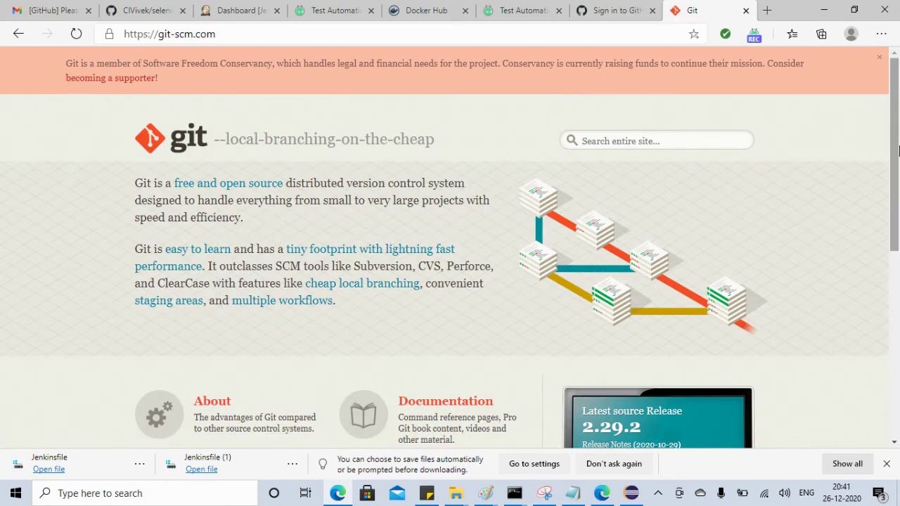
Download Git 2.29.2 for Windows and show the installer in its Downloads folder
{"action": "scroll", "coordinate": [898, 272], "scroll_direction": "down", "scroll_amount": 3}
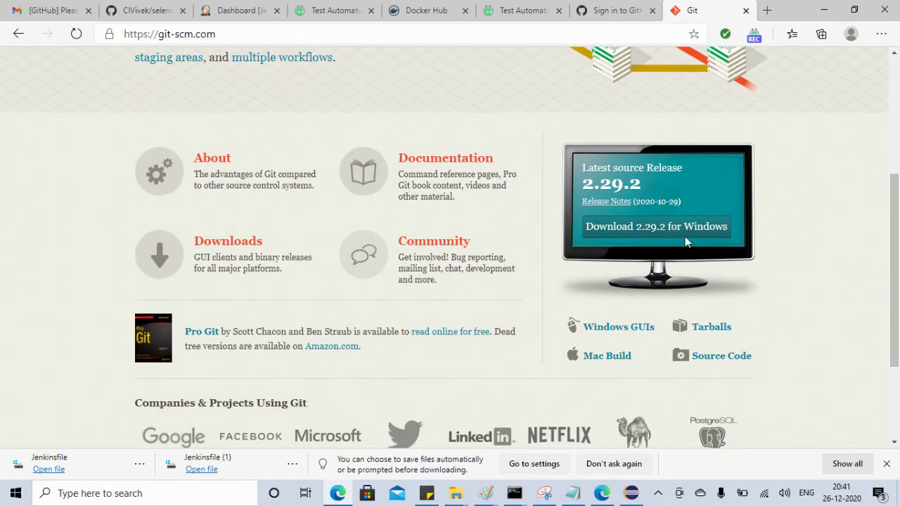
{"action": "left_click", "coordinate": [668, 228]}
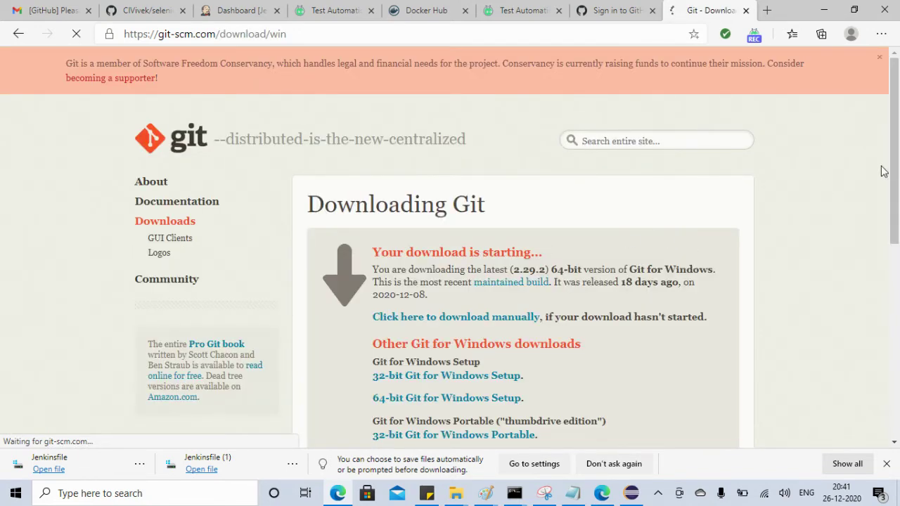
{"action": "left_click_drag", "start_coordinate": [896, 163], "coordinate": [896, 204]}
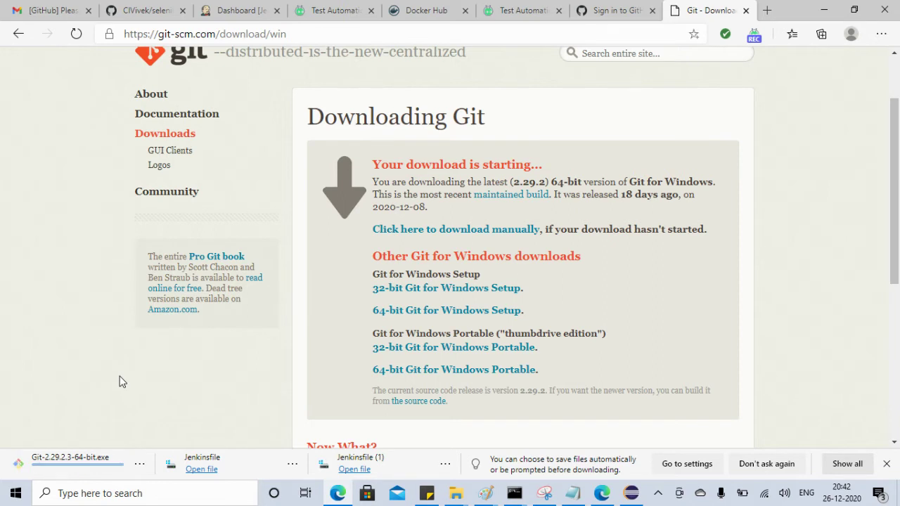
{"action": "left_click", "coordinate": [139, 464]}
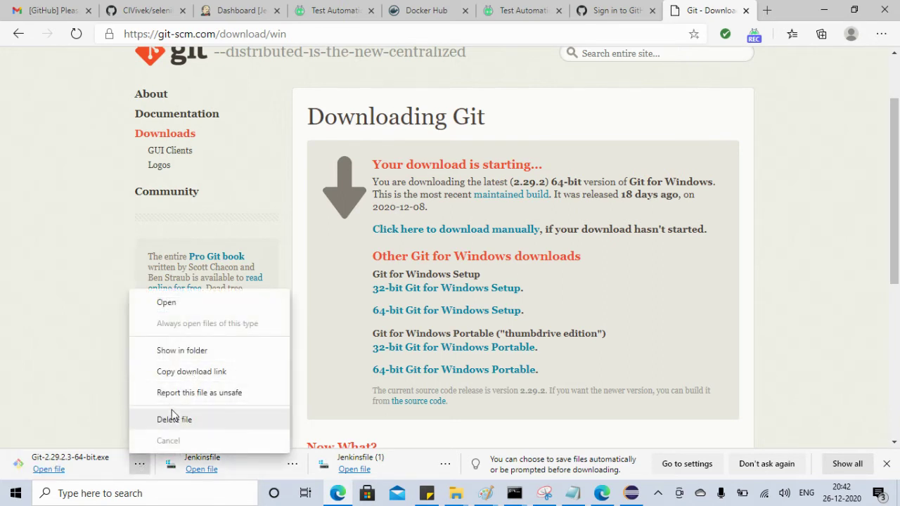
{"action": "left_click", "coordinate": [185, 352]}
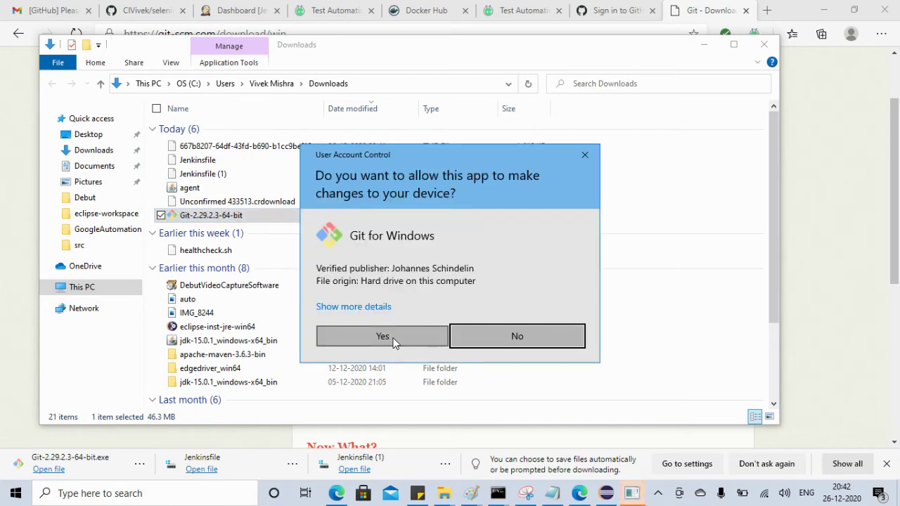
Approve the installer and keep default licence, location, components, Vim editor, branch name and PATH
{"action": "left_click", "coordinate": [393, 341]}
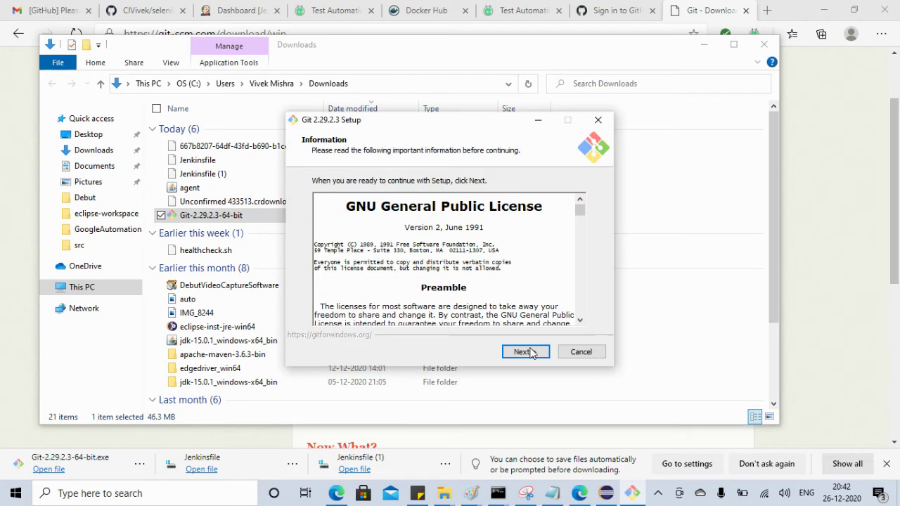
{"action": "left_click", "coordinate": [522, 352]}
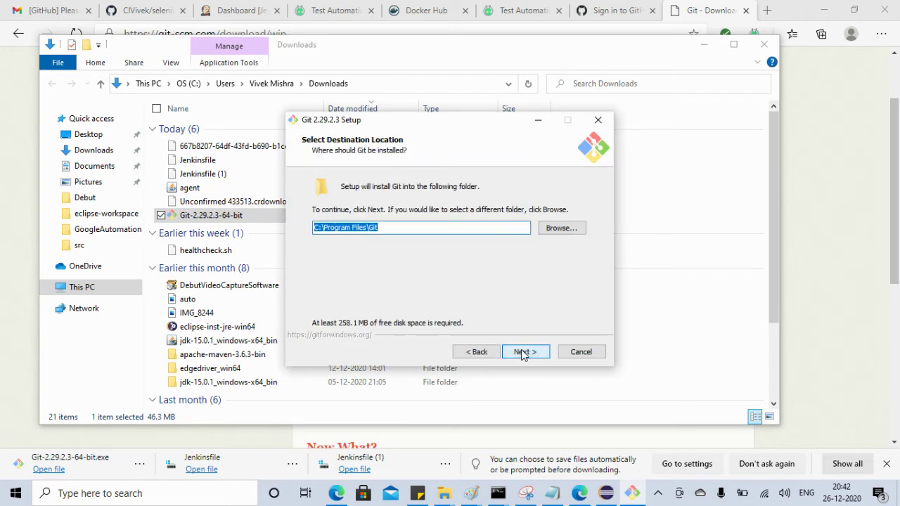
{"action": "left_click", "coordinate": [522, 352]}
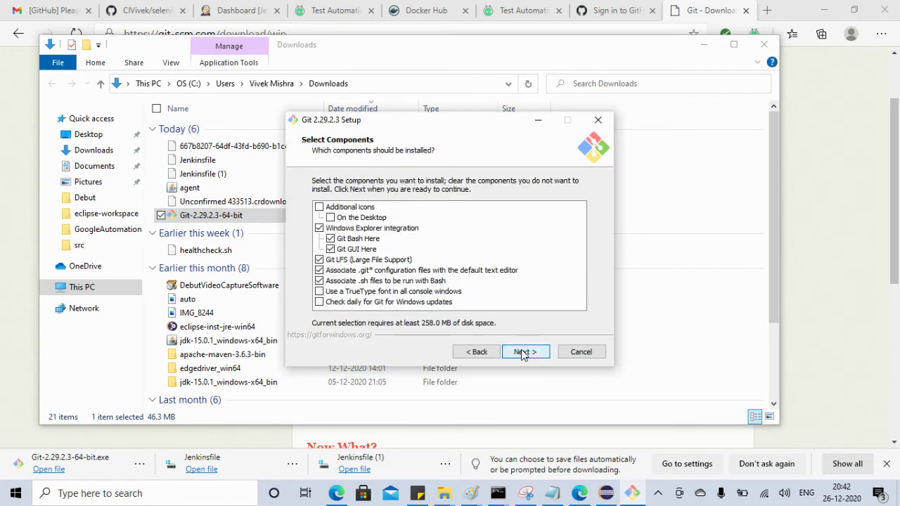
{"action": "left_click", "coordinate": [522, 352]}
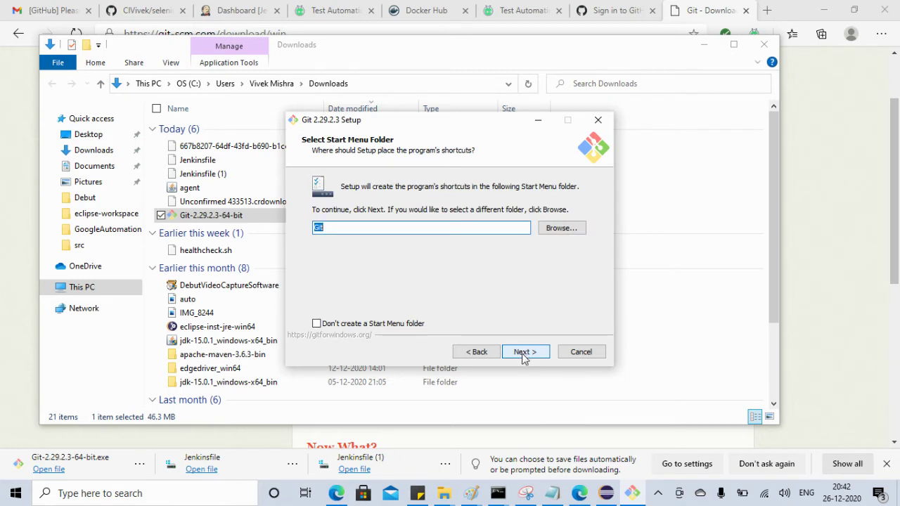
{"action": "left_click", "coordinate": [522, 352]}
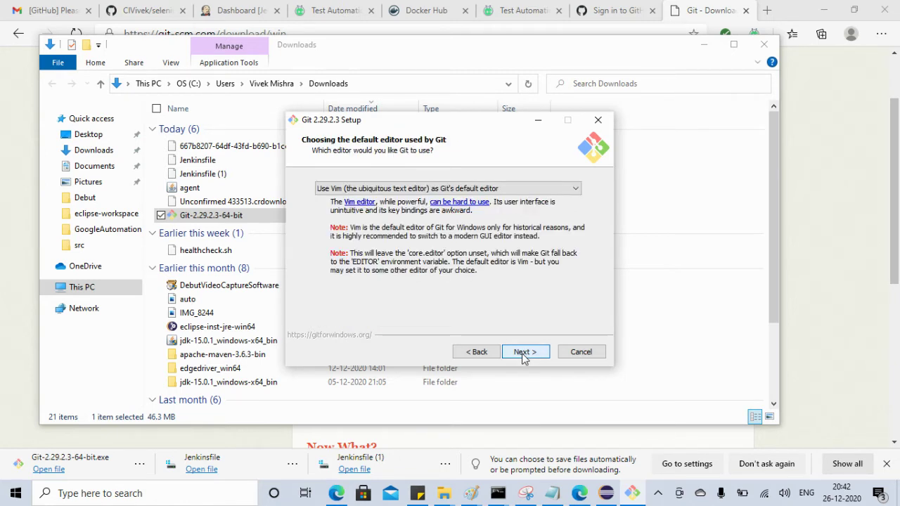
{"action": "left_click", "coordinate": [522, 354]}
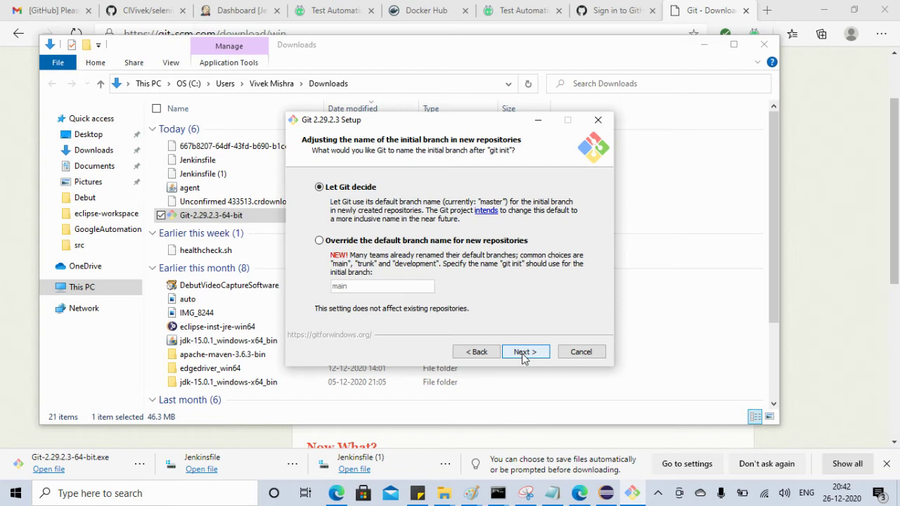
{"action": "left_click", "coordinate": [524, 357]}
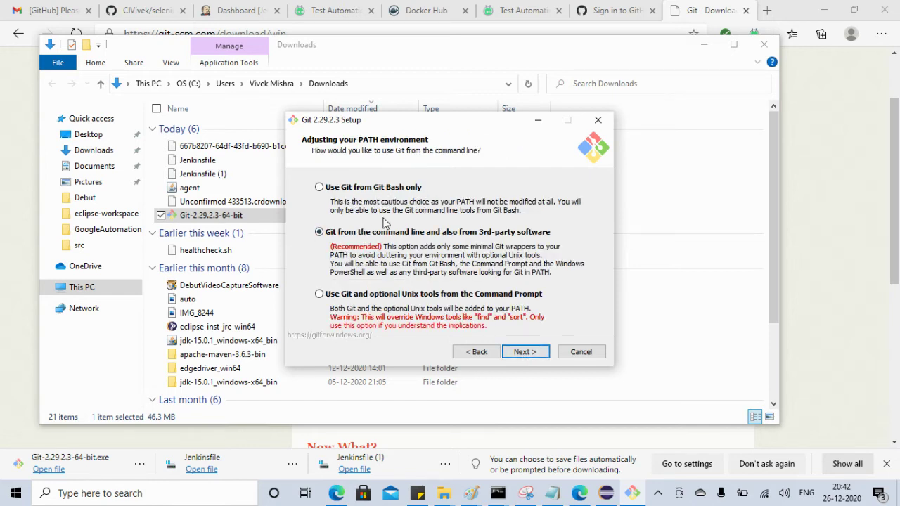
{"action": "left_click", "coordinate": [520, 353]}
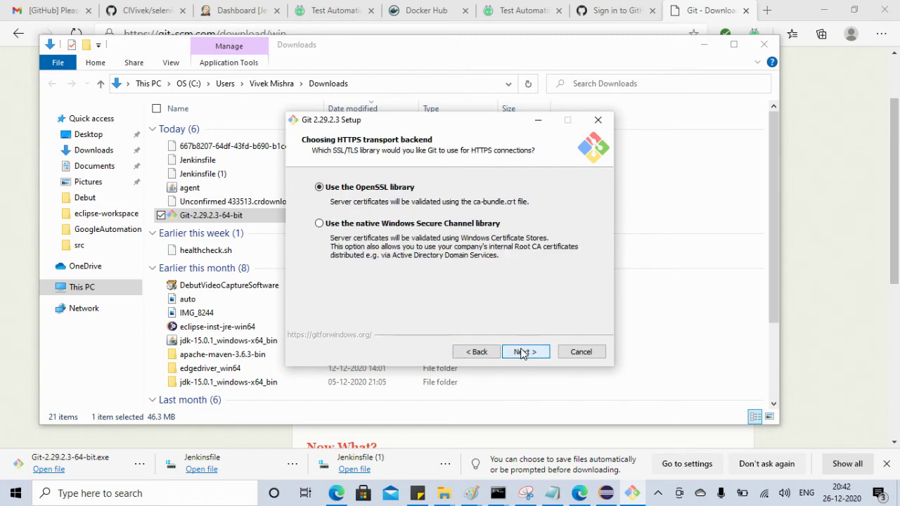
Keep default OpenSSL, line endings, MinTTY, pull, credential and extra options, then install and finish
{"action": "left_click", "coordinate": [522, 353]}
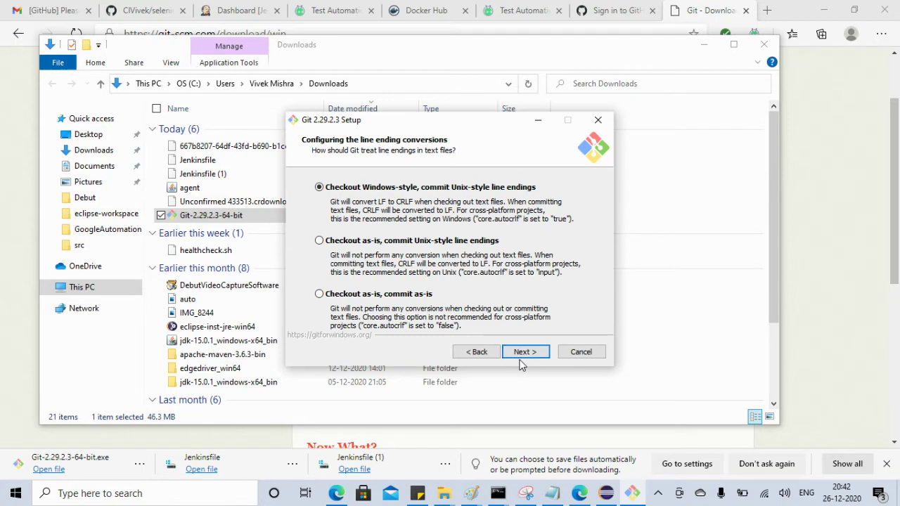
{"action": "left_click", "coordinate": [524, 356]}
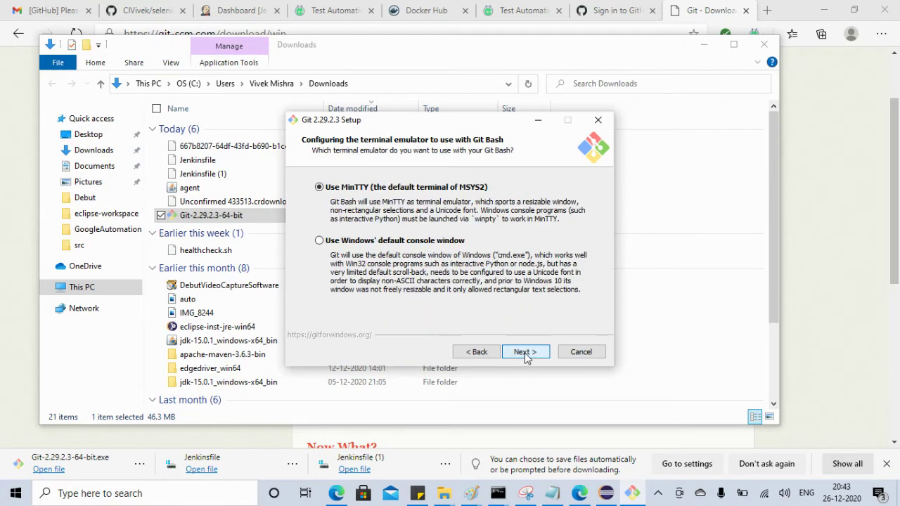
{"action": "left_click", "coordinate": [525, 358]}
{"action": "left_click", "coordinate": [525, 358]}
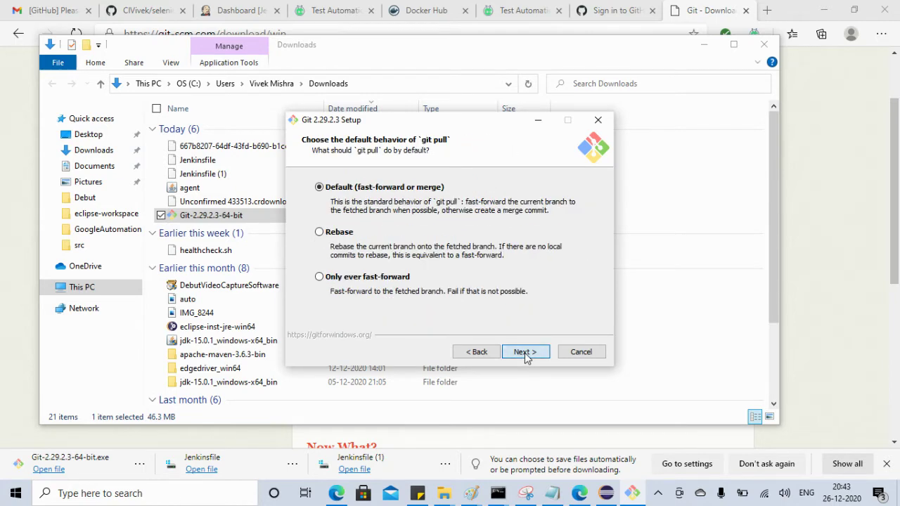
{"action": "left_click", "coordinate": [526, 358]}
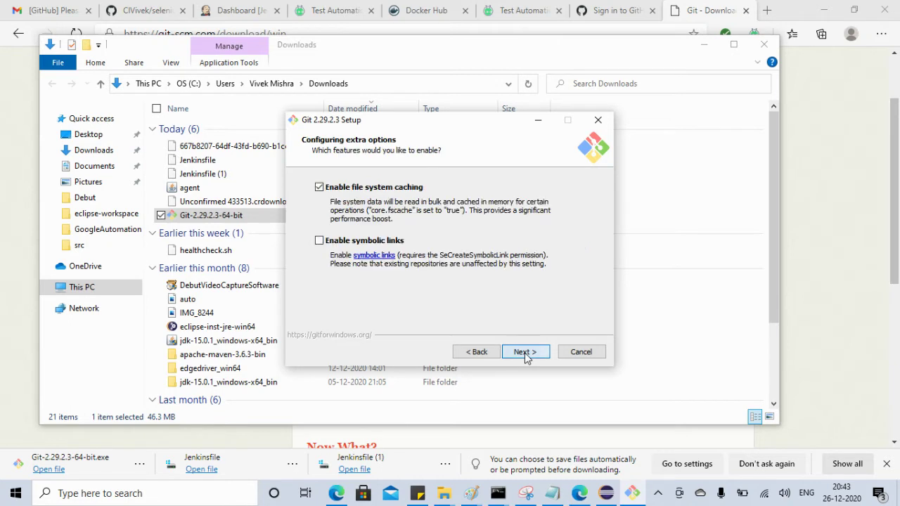
{"action": "left_click", "coordinate": [526, 357]}
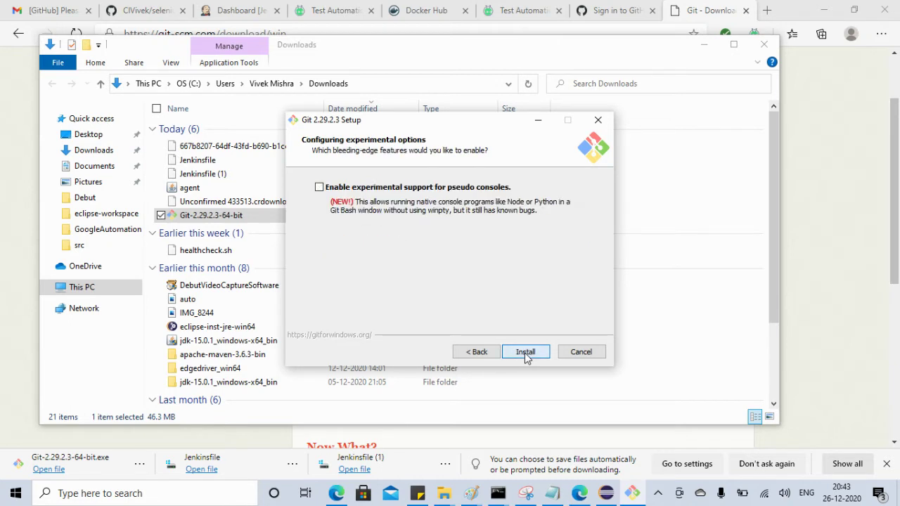
{"action": "left_click", "coordinate": [525, 353]}
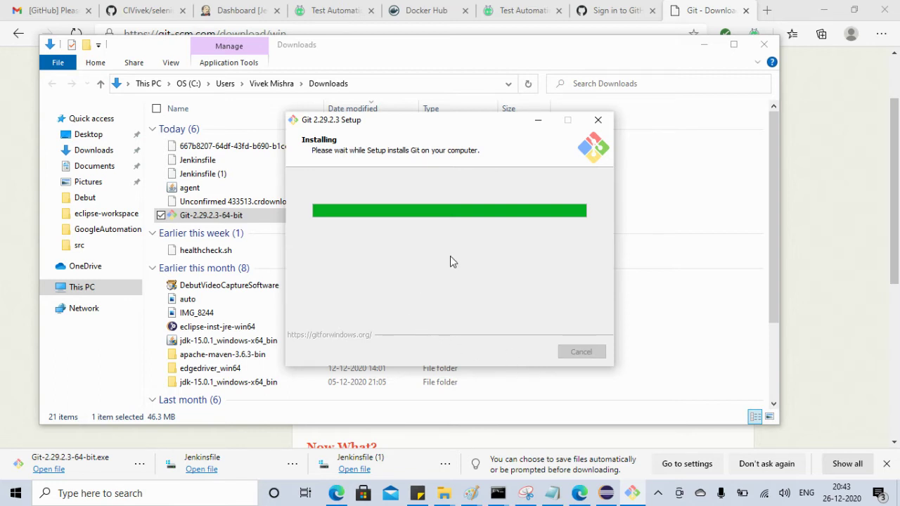
{"action": "left_click", "coordinate": [703, 44]}
{"action": "left_click", "coordinate": [510, 354]}
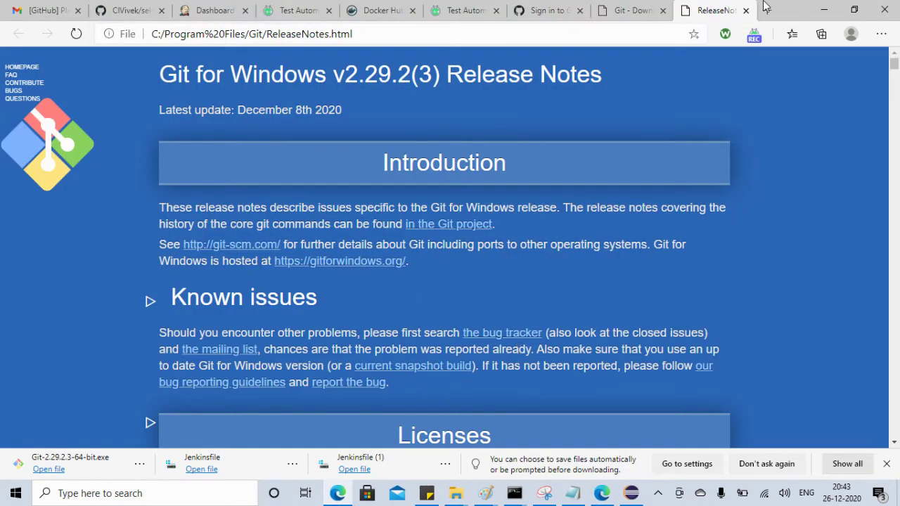
Close the release notes, retry git --version in the old admin console, then close it
{"action": "left_click", "coordinate": [745, 10]}
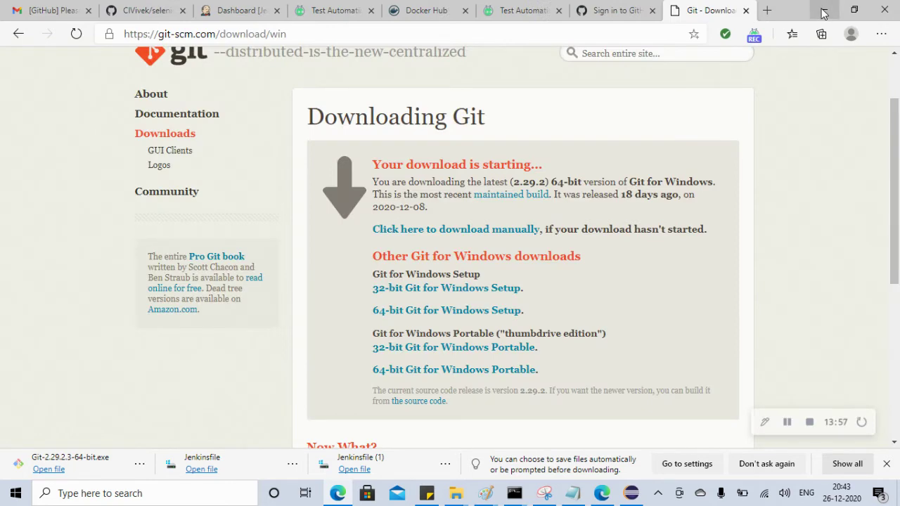
{"action": "left_click", "coordinate": [824, 11]}
{"action": "left_click", "coordinate": [483, 220]}
{"action": "key", "text": "Up"}
{"action": "key", "text": "Return"}
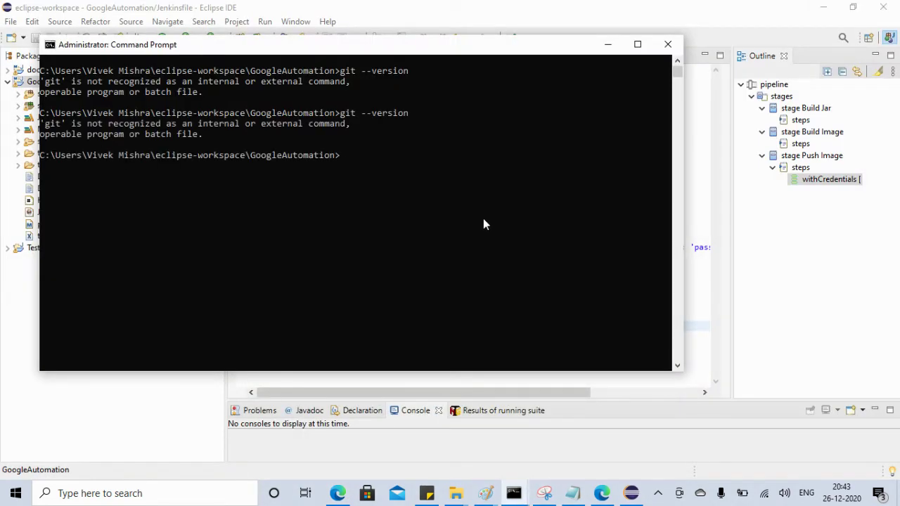
{"action": "left_click", "coordinate": [668, 44]}
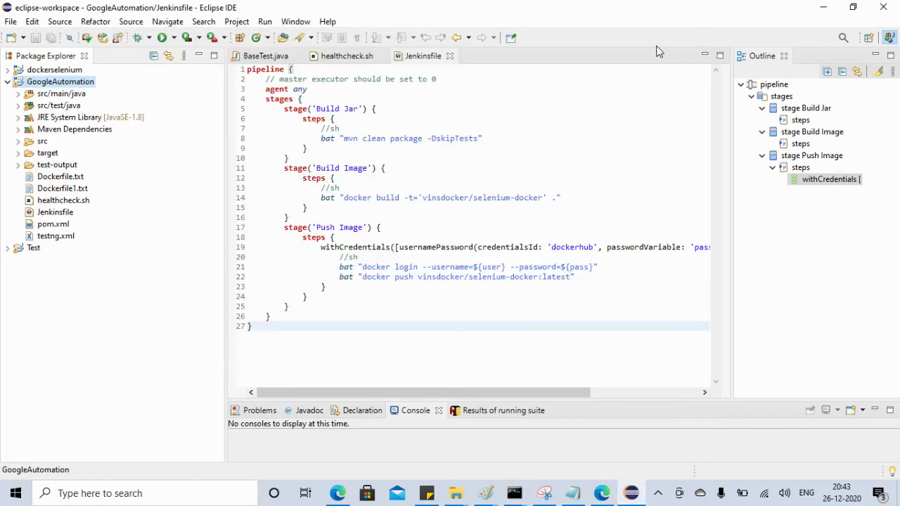
Run git --version in a new Command Prompt, getting 2.29.2.windows.3, then return to Eclipse
{"action": "left_click", "coordinate": [99, 494]}
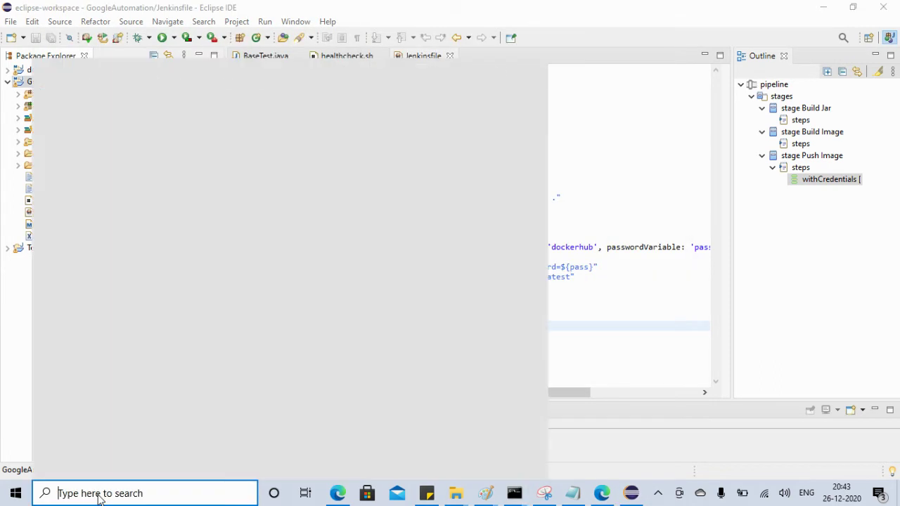
{"action": "type", "text": "cmd"}
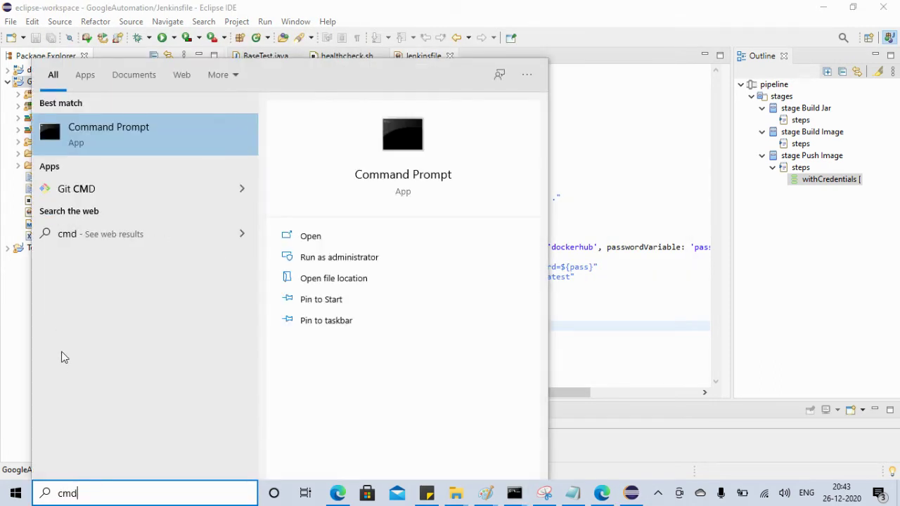
{"action": "left_click", "coordinate": [124, 132]}
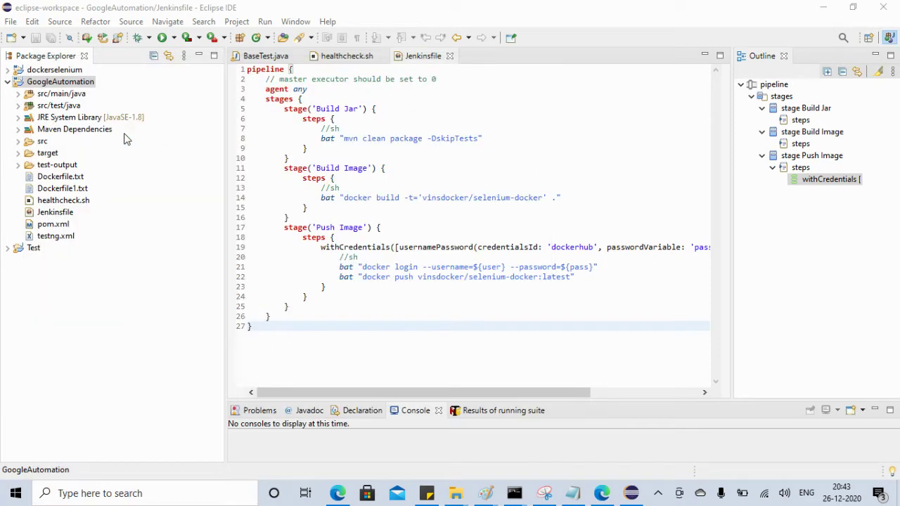
{"action": "type", "text": "g"}
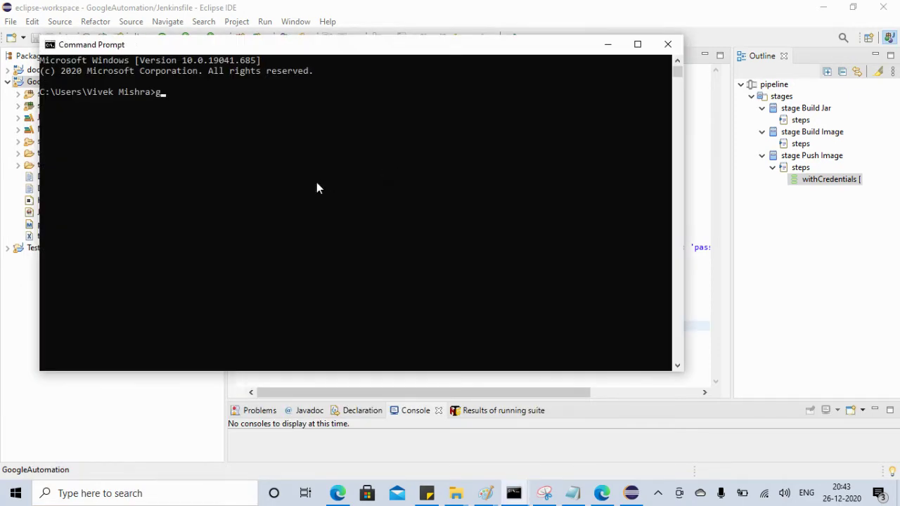
{"action": "type", "text": "it --version"}
{"action": "key", "text": "Return"}
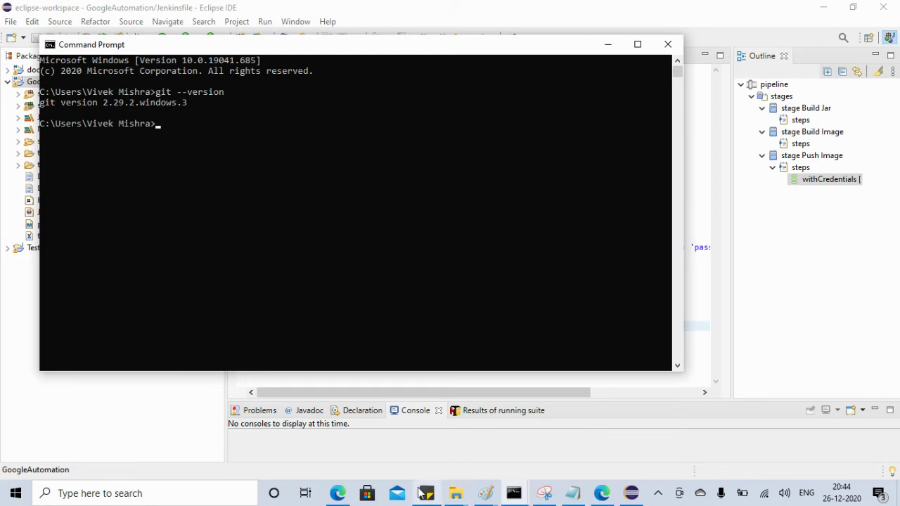
{"action": "left_click", "coordinate": [630, 492]}
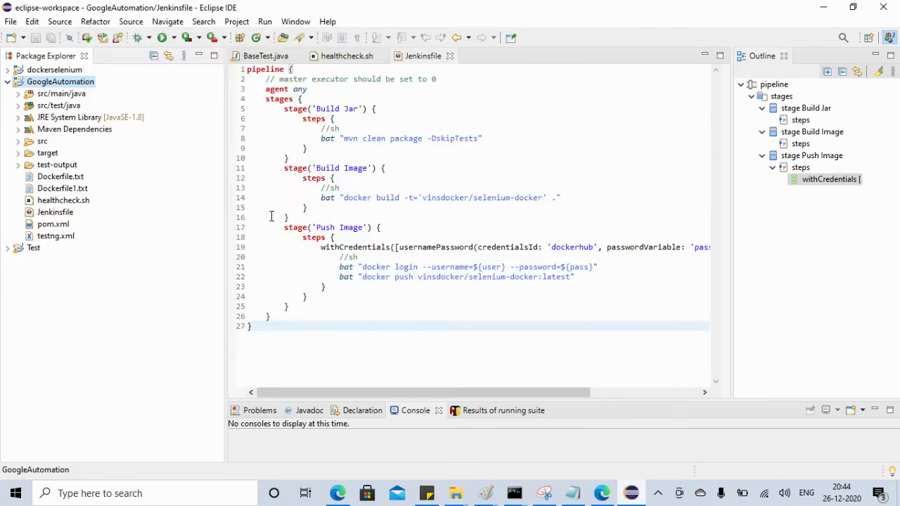
Select the GoogleAutomation Location path in Properties, cancel, and return to Command Prompt
{"action": "right_click", "coordinate": [76, 88]}
{"action": "left_click", "coordinate": [112, 471]}
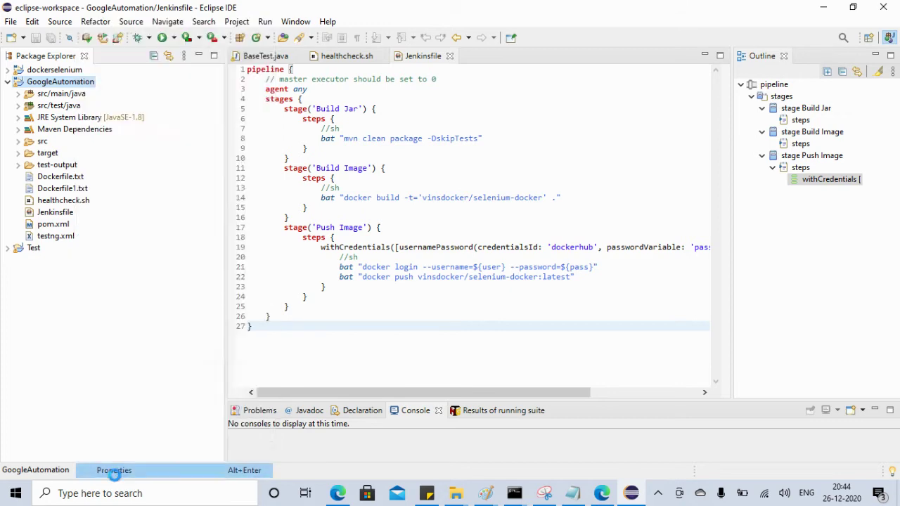
{"action": "left_click_drag", "start_coordinate": [379, 85], "coordinate": [588, 83]}
{"action": "key", "text": "ctrl+c"}
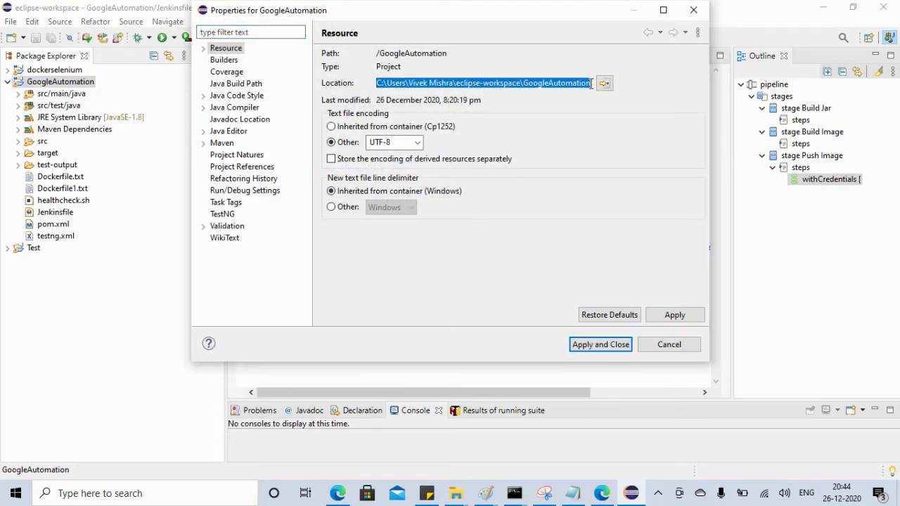
{"action": "left_click", "coordinate": [669, 344]}
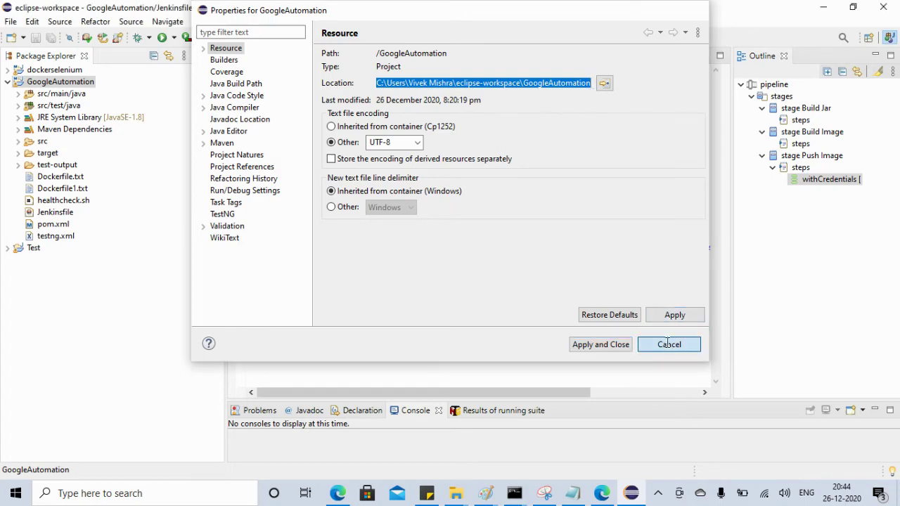
{"action": "left_click", "coordinate": [827, 8]}
{"action": "left_click", "coordinate": [271, 225]}
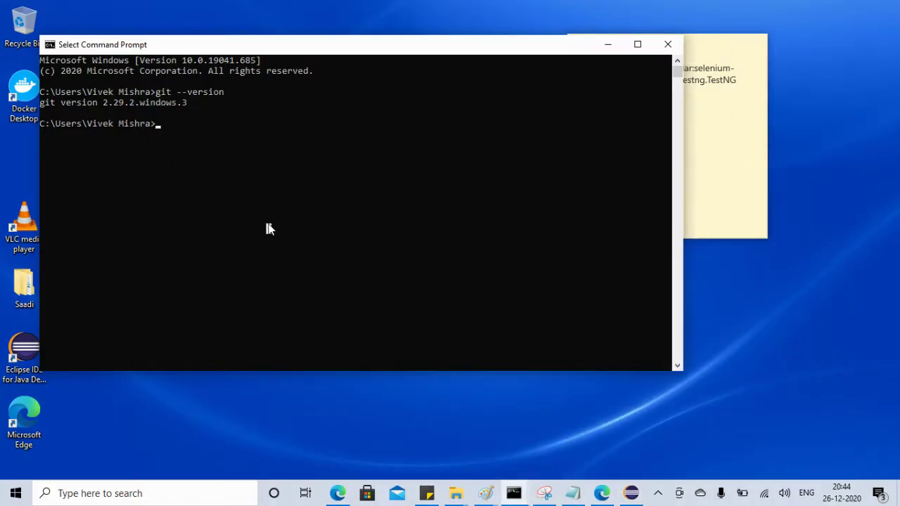
Change into the GoogleAutomation project folder and run git init there
{"action": "right_click", "coordinate": [268, 228]}
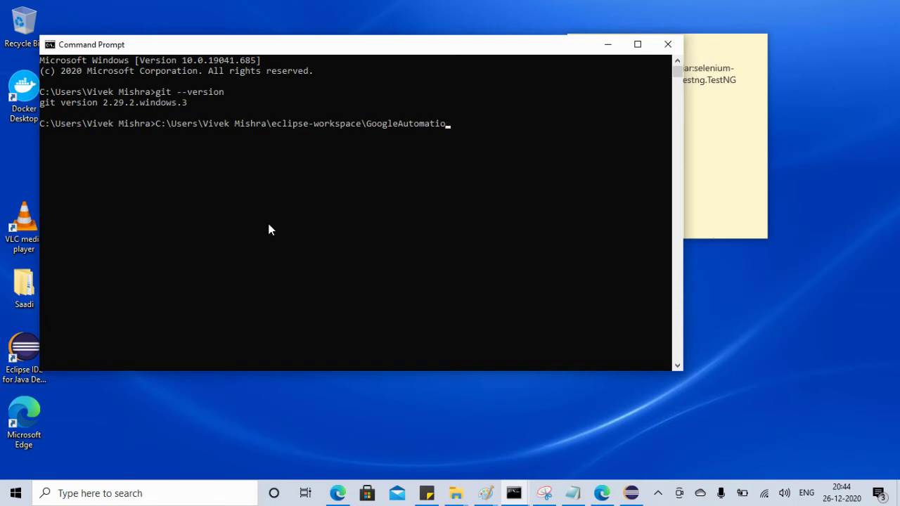
{"action": "key", "text": "BackSpace"}
{"action": "key", "text": "BackSpace"}
{"action": "key", "text": "BackSpace"}
{"action": "key", "text": "BackSpace"}
{"action": "key", "text": "BackSpace"}
{"action": "key", "text": "BackSpace"}
{"action": "key", "text": "BackSpace"}
{"action": "key", "text": "BackSpace"}
{"action": "key", "text": "BackSpace"}
{"action": "key", "text": "BackSpace"}
{"action": "key", "text": "BackSpace"}
{"action": "key", "text": "BackSpace"}
{"action": "key", "text": "BackSpace"}
{"action": "key", "text": "BackSpace"}
{"action": "key", "text": "BackSpace"}
{"action": "key", "text": "BackSpace"}
{"action": "key", "text": "BackSpace"}
{"action": "key", "text": "BackSpace"}
{"action": "key", "text": "BackSpace"}
{"action": "key", "text": "BackSpace"}
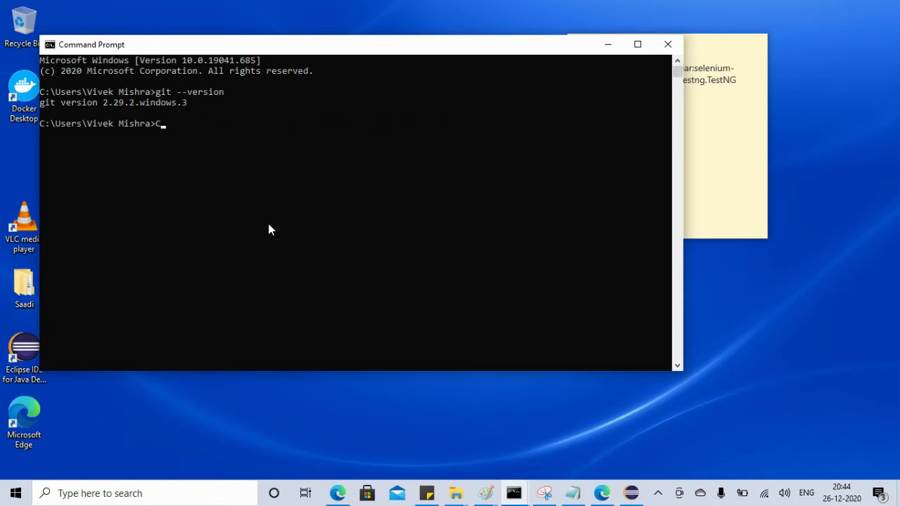
{"action": "type", "text": "cd"}
{"action": "right_click", "coordinate": [268, 224]}
{"action": "key", "text": "Return"}
{"action": "type", "text": "git init"}
{"action": "key", "text": "Return"}
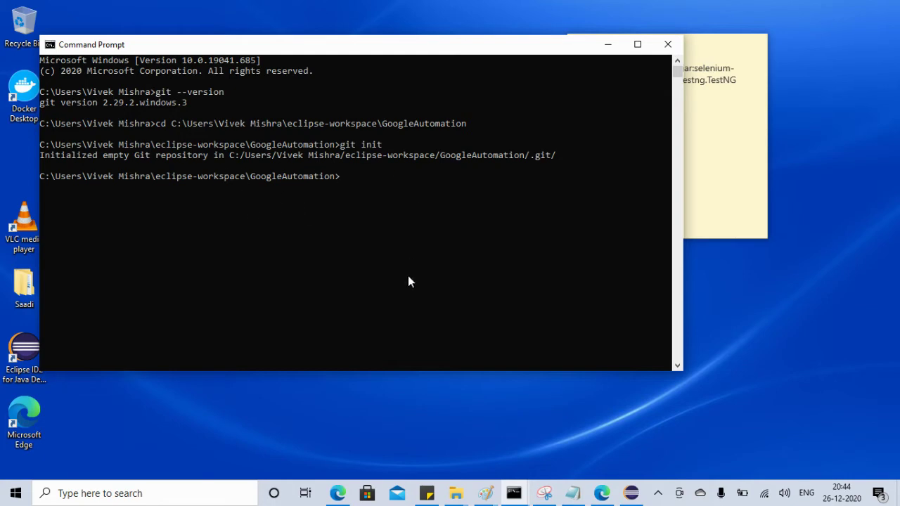
Close the GitHub sign-in and Git download tabs and return to the seleniumdockergit repository page
{"action": "left_click", "coordinate": [338, 494]}
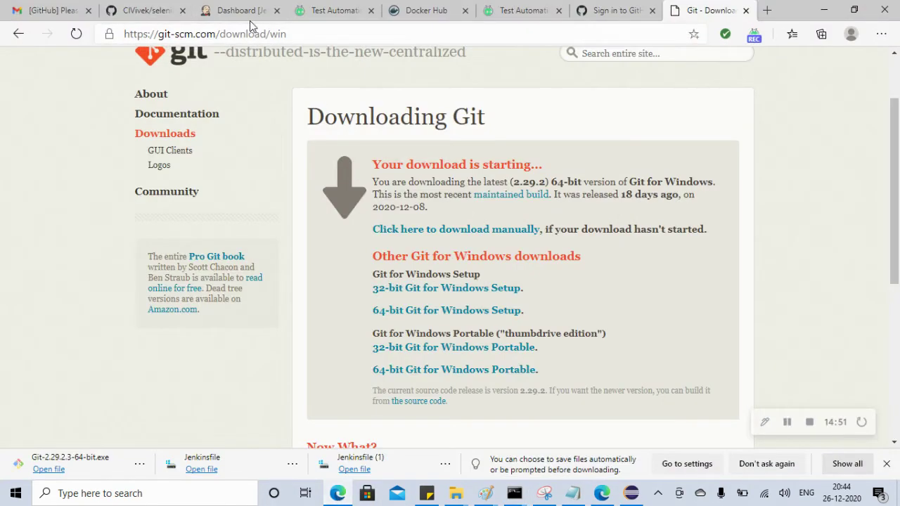
{"action": "left_click", "coordinate": [606, 12]}
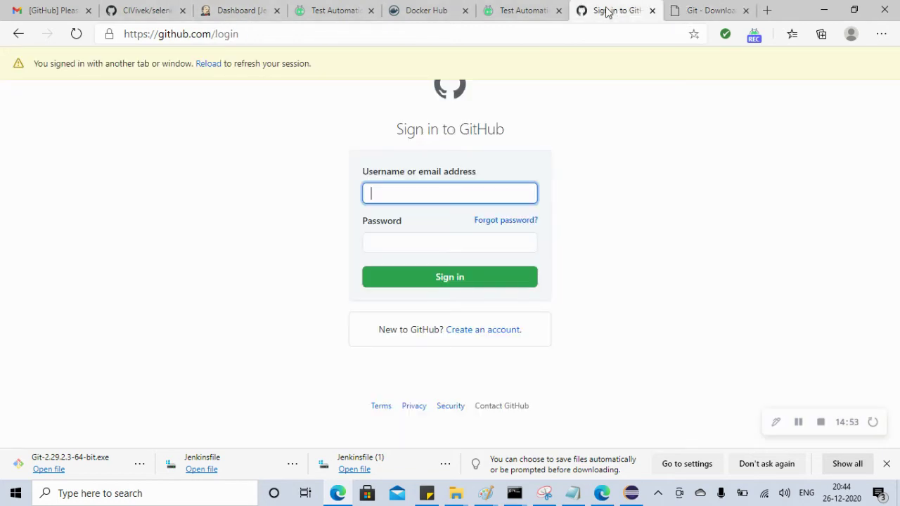
{"action": "left_click", "coordinate": [652, 11]}
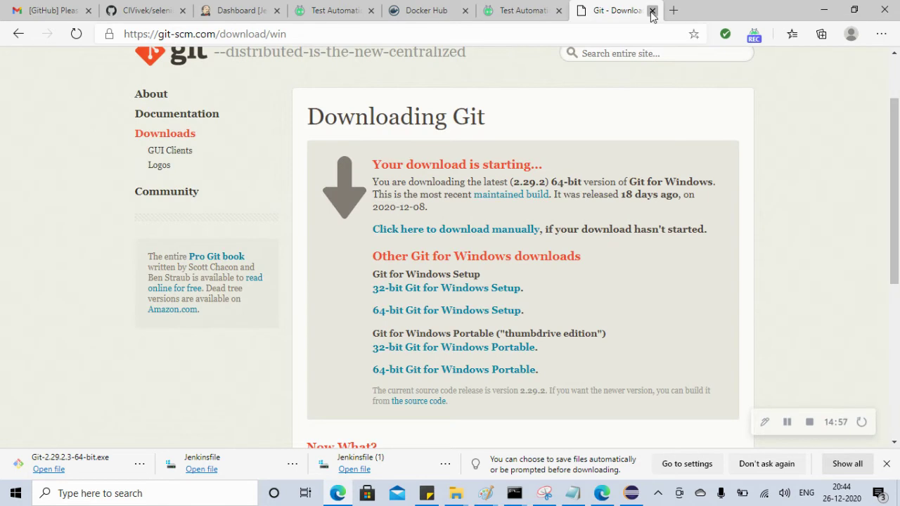
{"action": "left_click", "coordinate": [651, 10]}
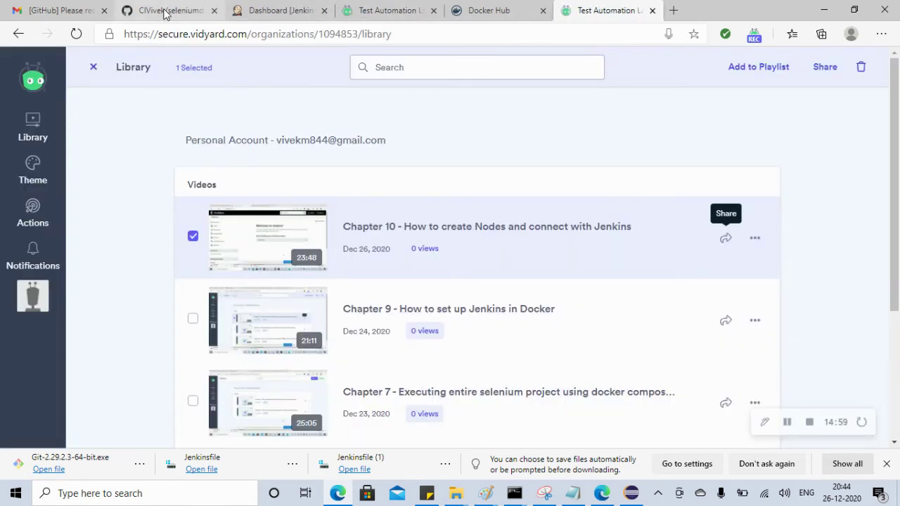
{"action": "left_click", "coordinate": [166, 11]}
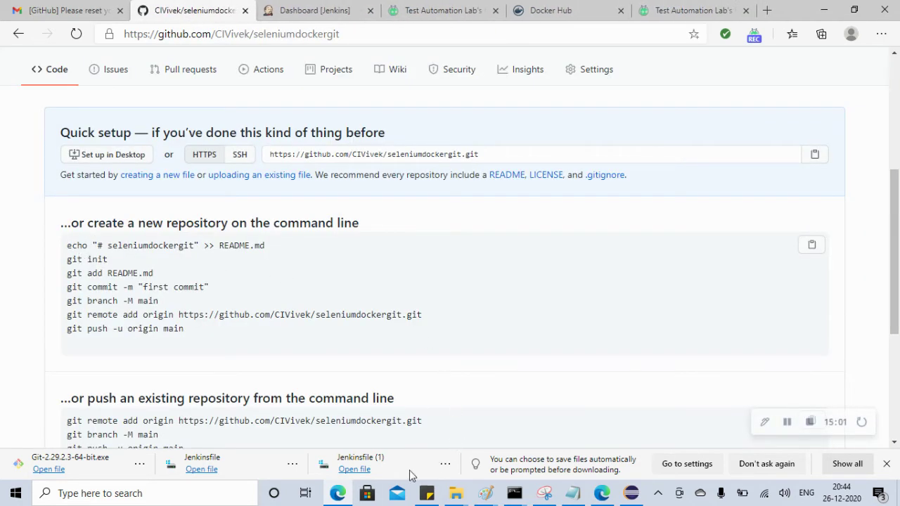
{"action": "left_click", "coordinate": [455, 492]}
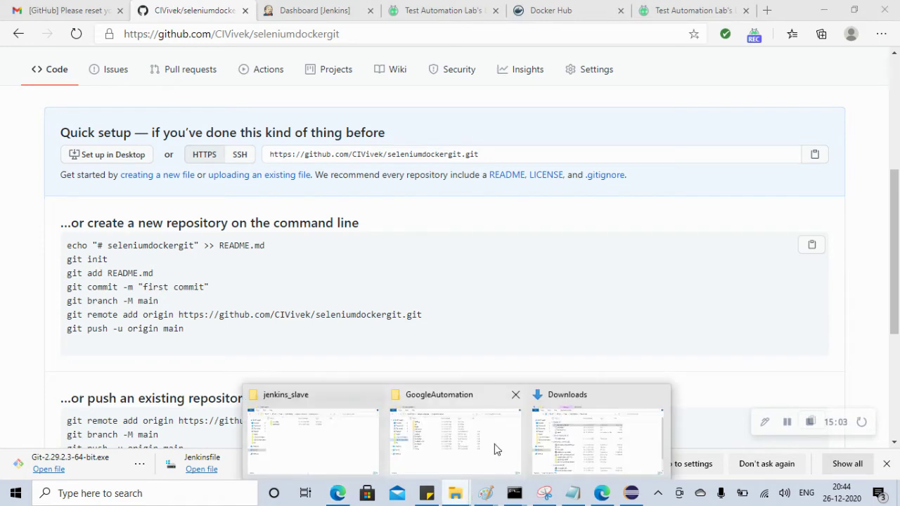
Clear the Hidden attribute on the GoogleAutomation folder, applying it to all subfolders and files
{"action": "left_click", "coordinate": [464, 432]}
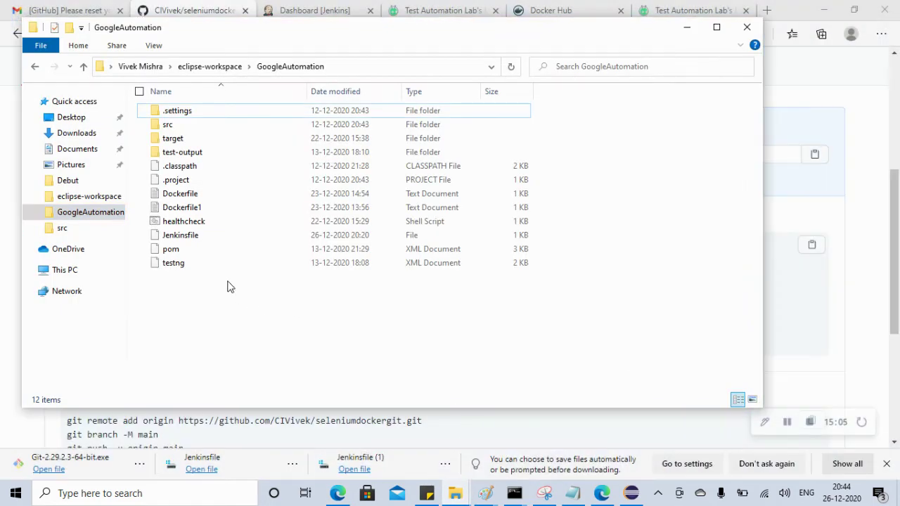
{"action": "right_click", "coordinate": [247, 298]}
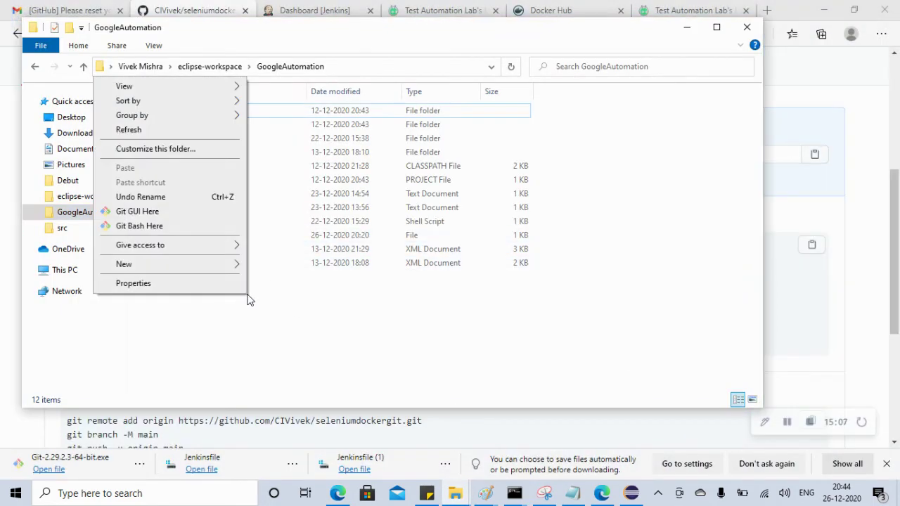
{"action": "left_click", "coordinate": [137, 131]}
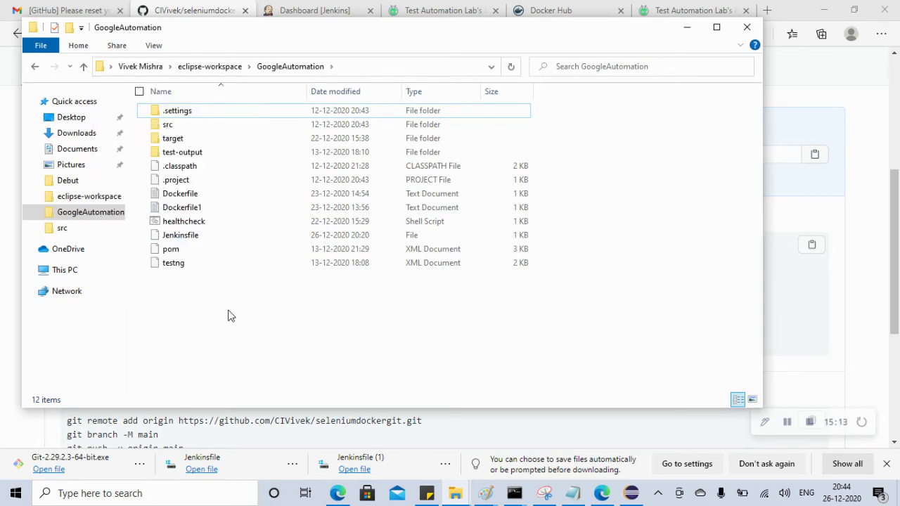
{"action": "right_click", "coordinate": [237, 320]}
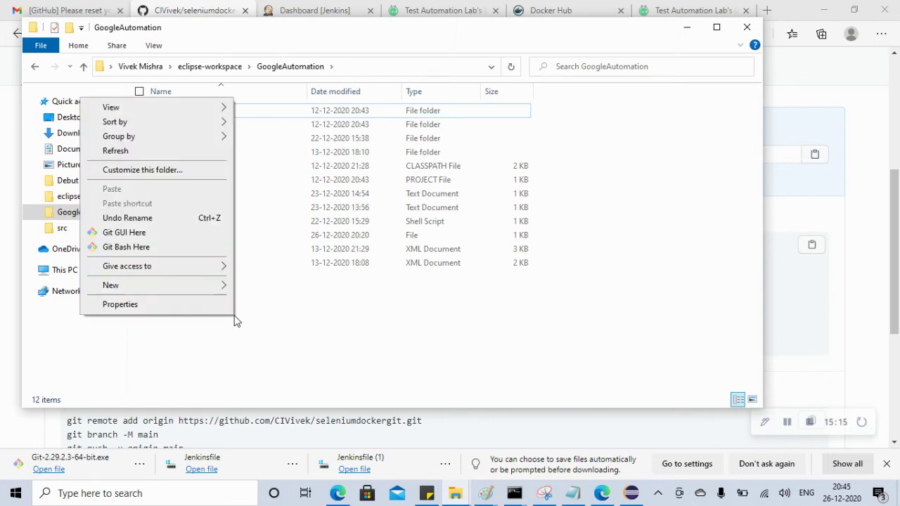
{"action": "left_click", "coordinate": [120, 304]}
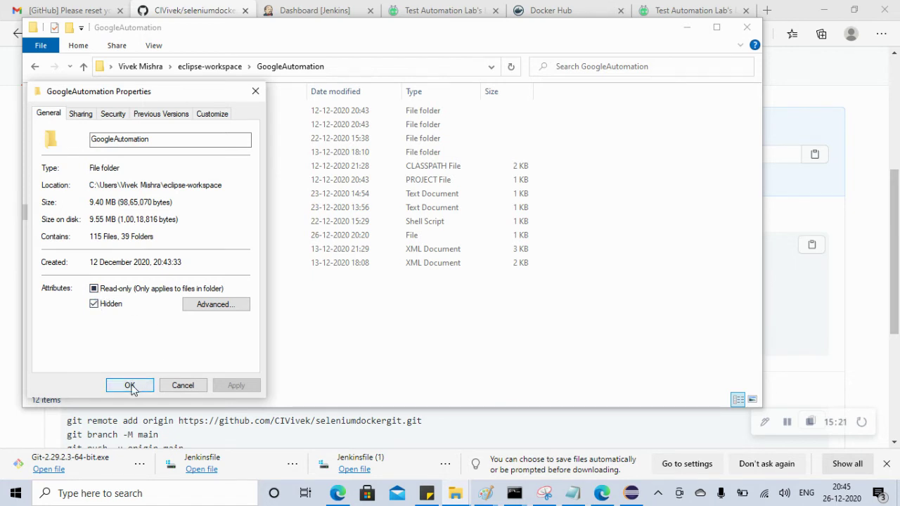
{"action": "left_click", "coordinate": [100, 307]}
{"action": "left_click", "coordinate": [237, 383]}
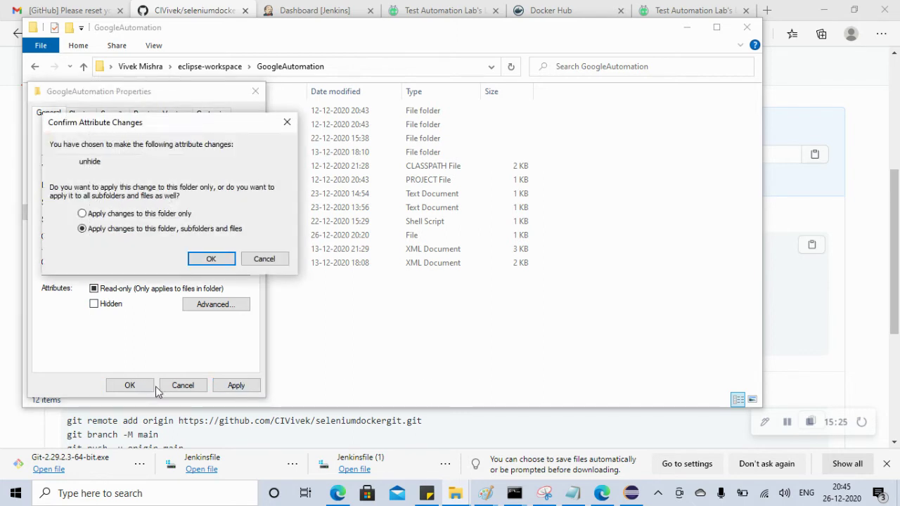
{"action": "left_click", "coordinate": [203, 260]}
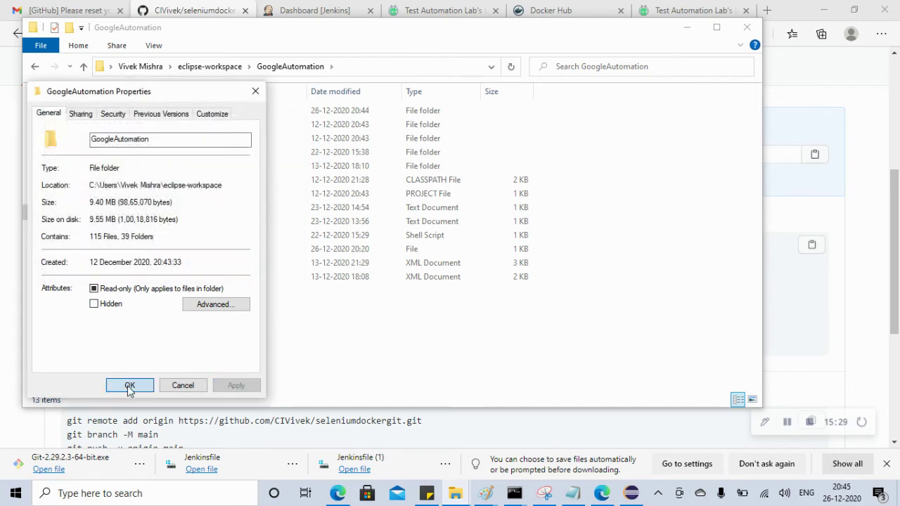
{"action": "left_click", "coordinate": [130, 385]}
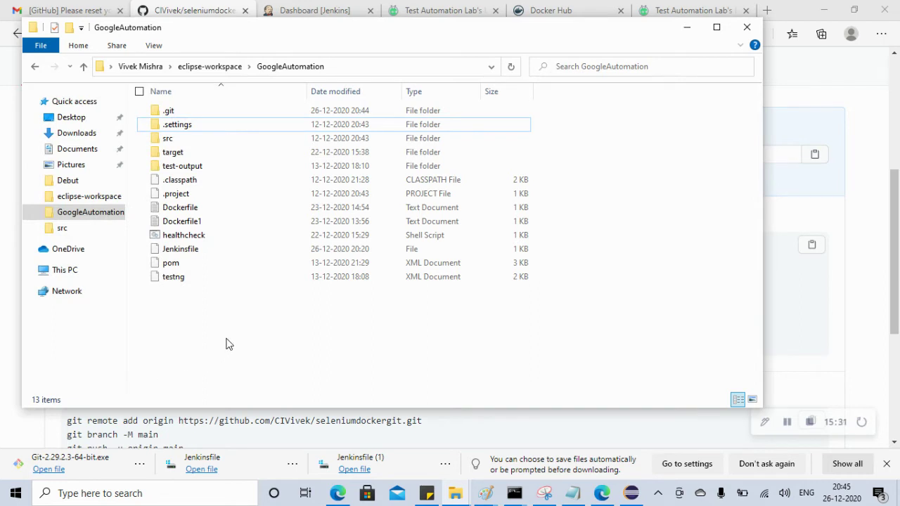
Open the newly visible .git folder to view its contents, then go back to GoogleAutomation
{"action": "left_click", "coordinate": [167, 115]}
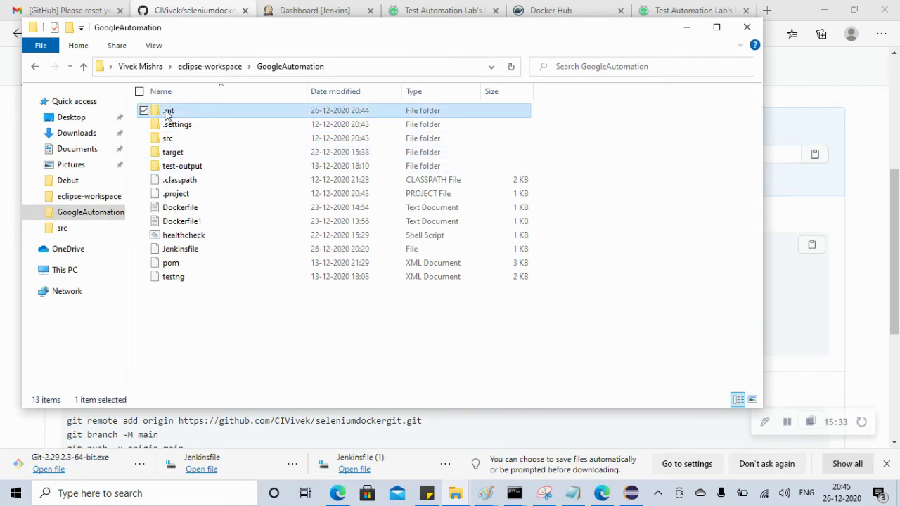
{"action": "double_click", "coordinate": [167, 115]}
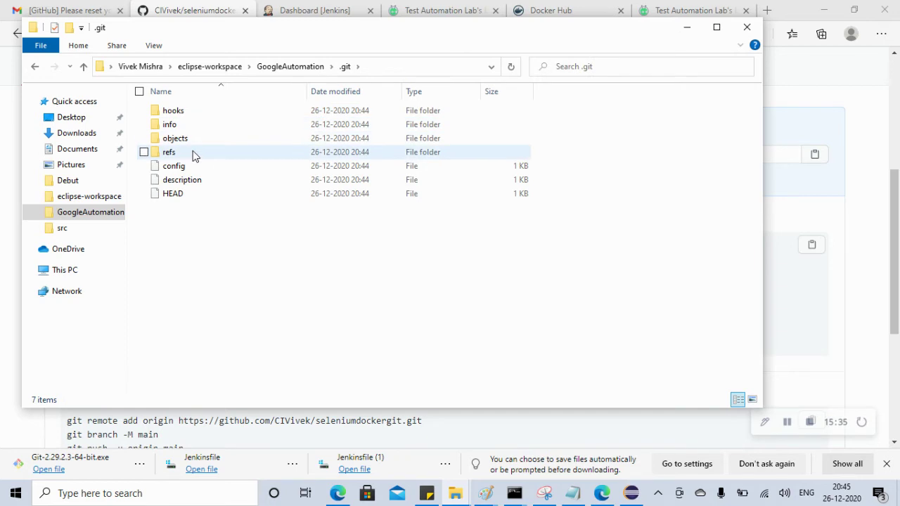
{"action": "left_click", "coordinate": [283, 66]}
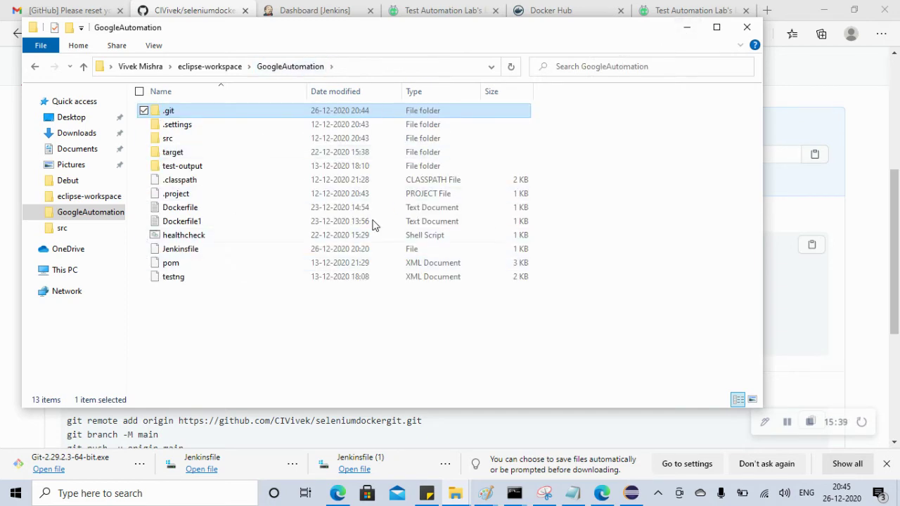
Minimize File Explorer, highlight the git commit command on the setup page, and open Windows search
{"action": "left_click", "coordinate": [685, 26]}
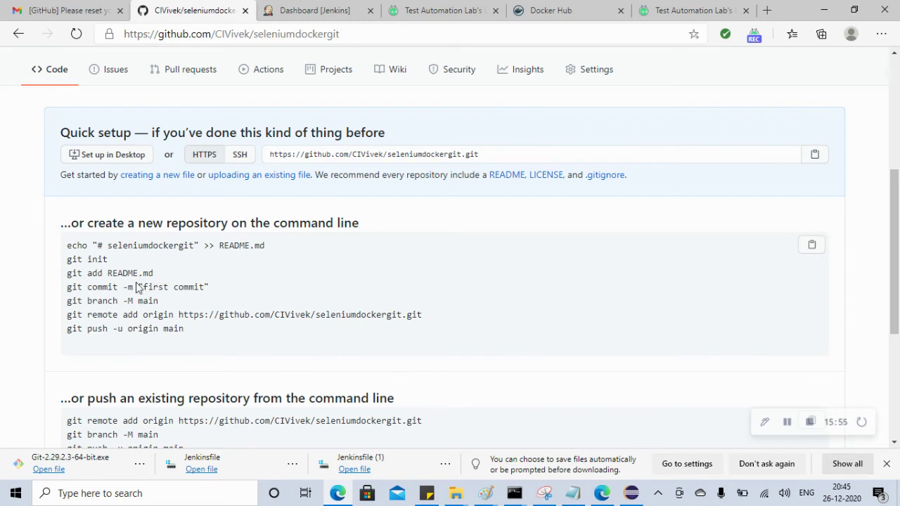
{"action": "left_click_drag", "start_coordinate": [67, 287], "coordinate": [188, 285]}
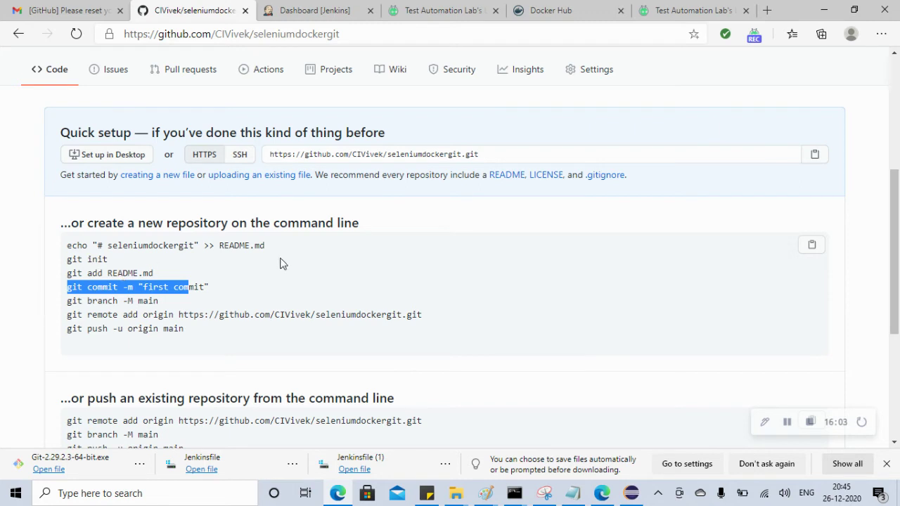
{"action": "left_click", "coordinate": [179, 497]}
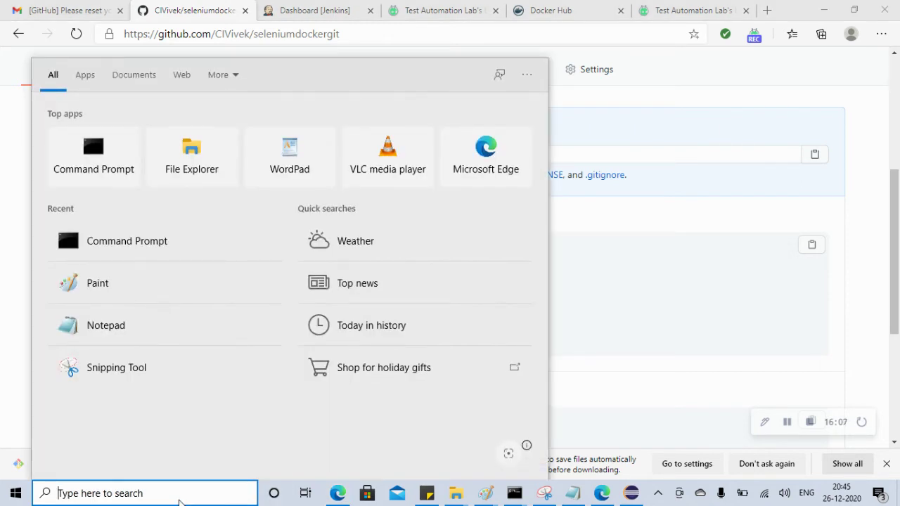
Launch Paint and draw three rectangles side by side on the blank canvas
{"action": "left_click", "coordinate": [140, 288]}
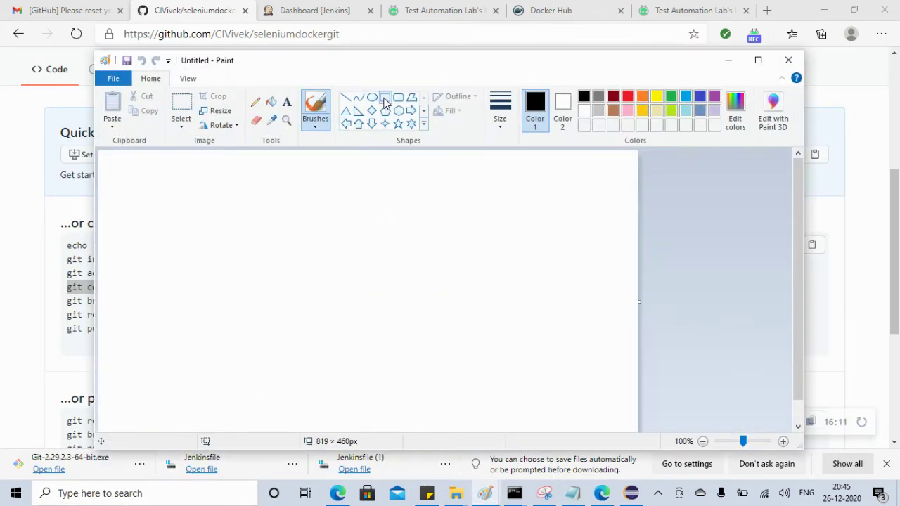
{"action": "left_click", "coordinate": [384, 97]}
{"action": "left_click_drag", "start_coordinate": [171, 201], "coordinate": [230, 258]}
{"action": "left_click_drag", "start_coordinate": [280, 203], "coordinate": [352, 256]}
{"action": "left_click_drag", "start_coordinate": [423, 201], "coordinate": [503, 267]}
Label the three boxes git add, git commit and git push with text above each
{"action": "left_click", "coordinate": [286, 102]}
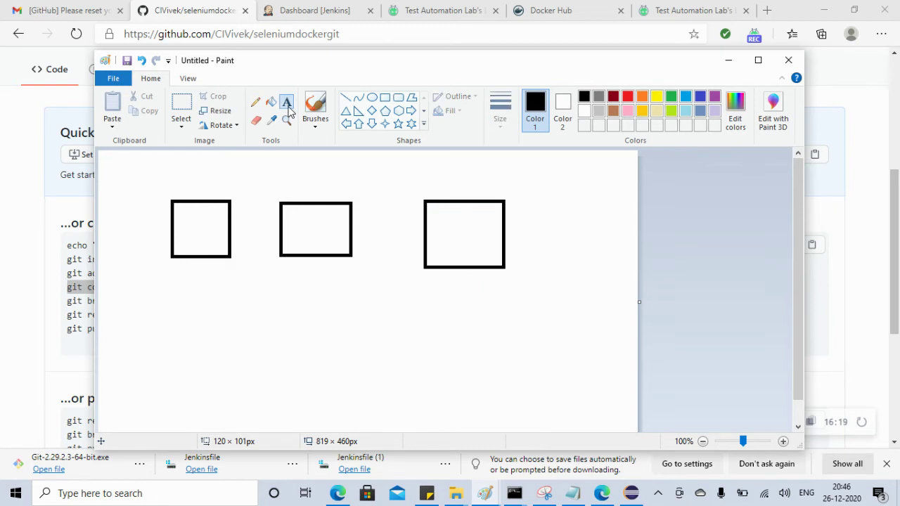
{"action": "left_click_drag", "start_coordinate": [175, 180], "coordinate": [222, 193]}
{"action": "type", "text": "git add"}
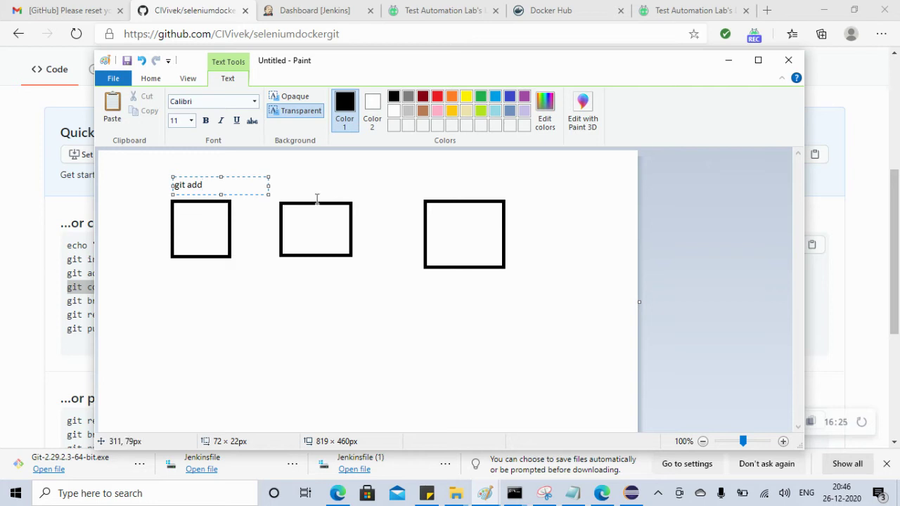
{"action": "left_click_drag", "start_coordinate": [277, 182], "coordinate": [362, 198]}
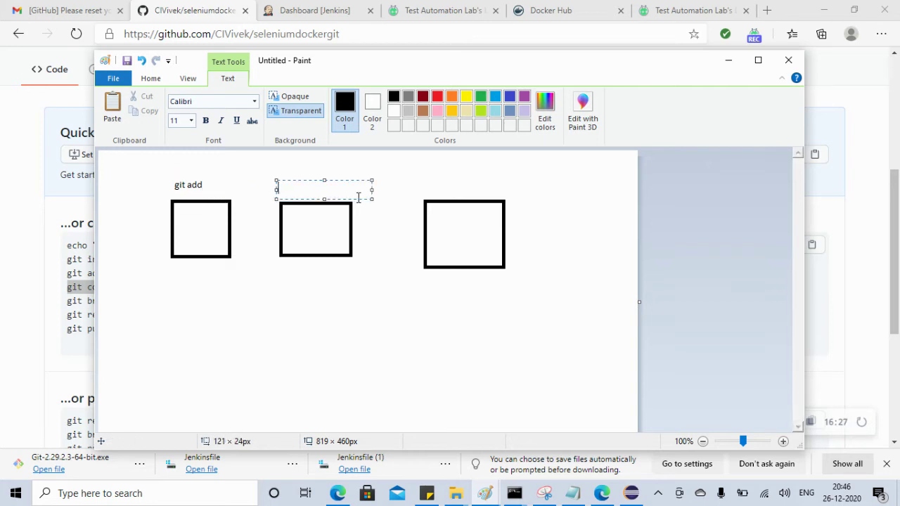
{"action": "type", "text": "git commit"}
{"action": "left_click", "coordinate": [455, 185]}
{"action": "left_click_drag", "start_coordinate": [428, 184], "coordinate": [505, 198]}
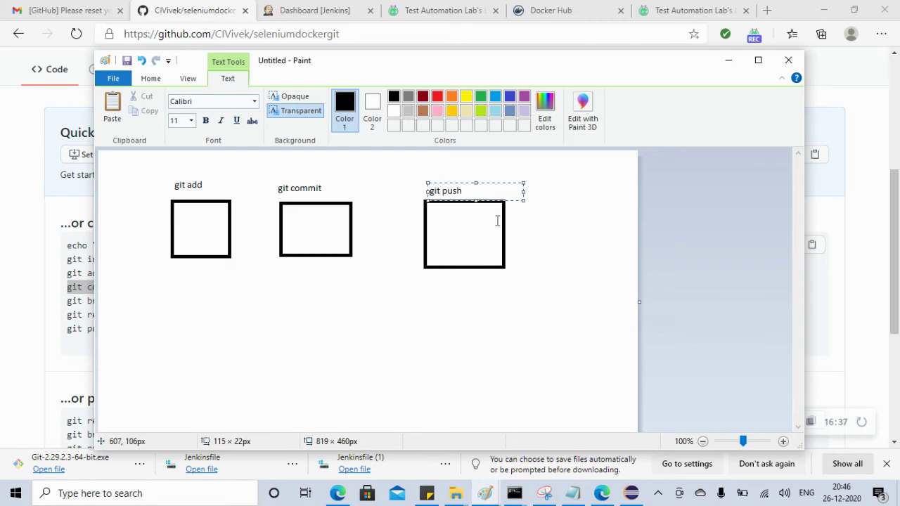
{"action": "left_click", "coordinate": [287, 333]}
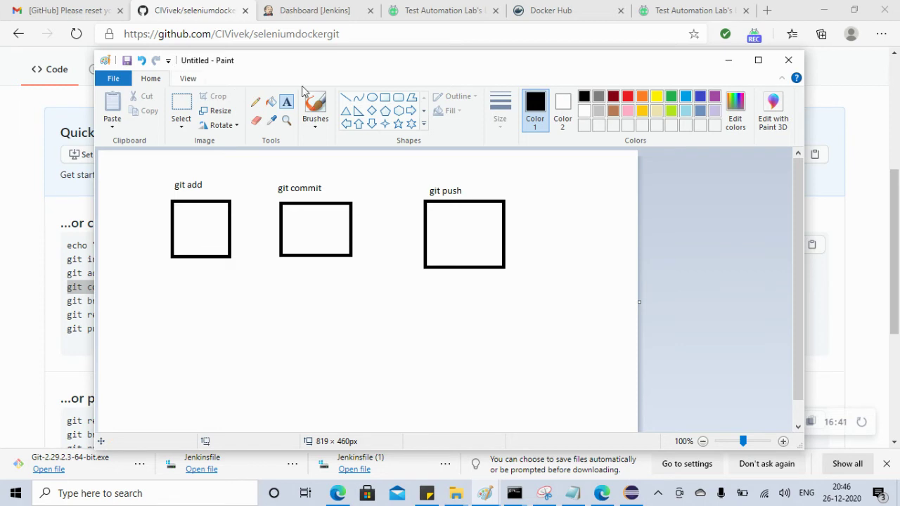
Draw a large rectangle around the git add and git commit boxes and write 'staging area' in git add
{"action": "left_click", "coordinate": [386, 98]}
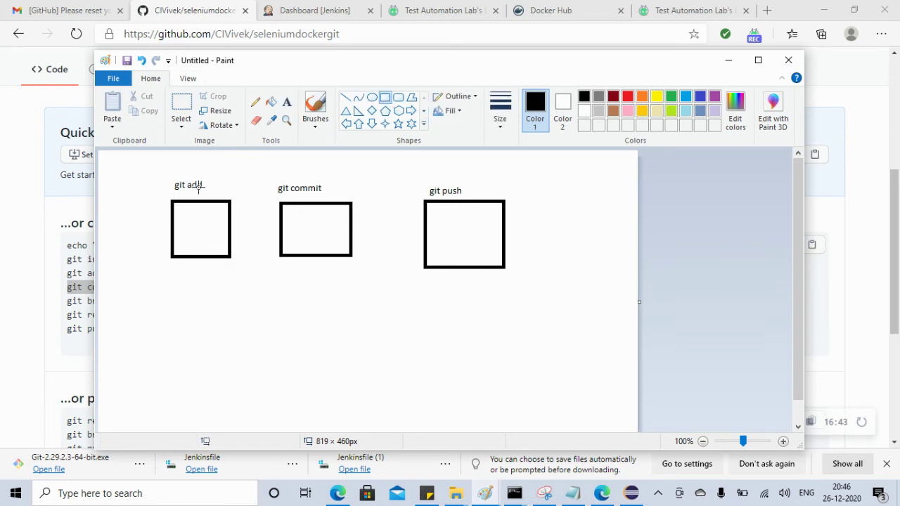
{"action": "mouse_move", "coordinate": [142, 162]}
{"action": "left_mouse_down"}
{"action": "mouse_move", "coordinate": [150, 263]}
{"action": "mouse_move", "coordinate": [339, 312]}
{"action": "mouse_move", "coordinate": [378, 310]}
{"action": "left_mouse_up"}
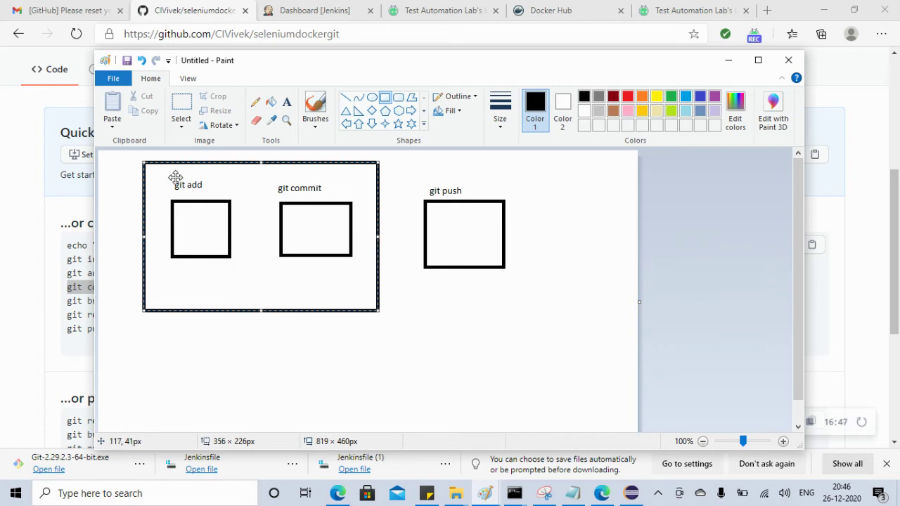
{"action": "left_click", "coordinate": [286, 102]}
{"action": "left_click_drag", "start_coordinate": [174, 216], "coordinate": [224, 246]}
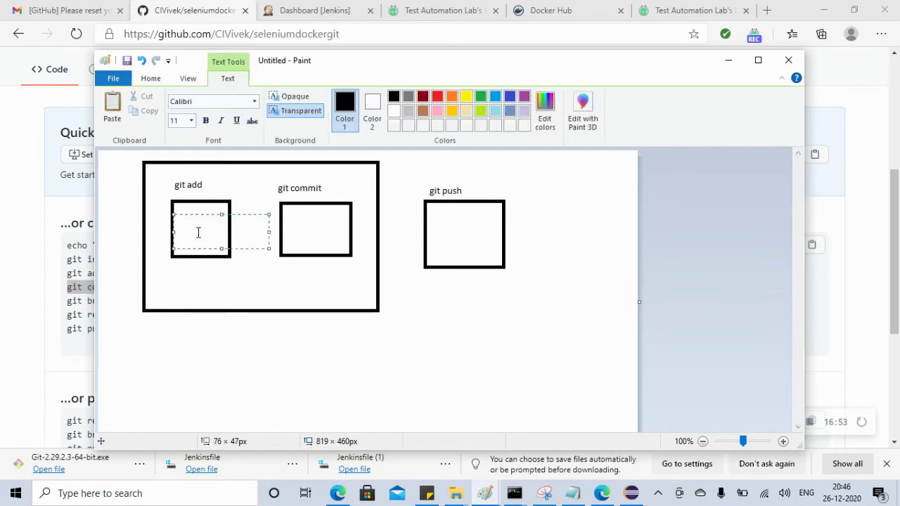
{"action": "type", "text": "staging area"}
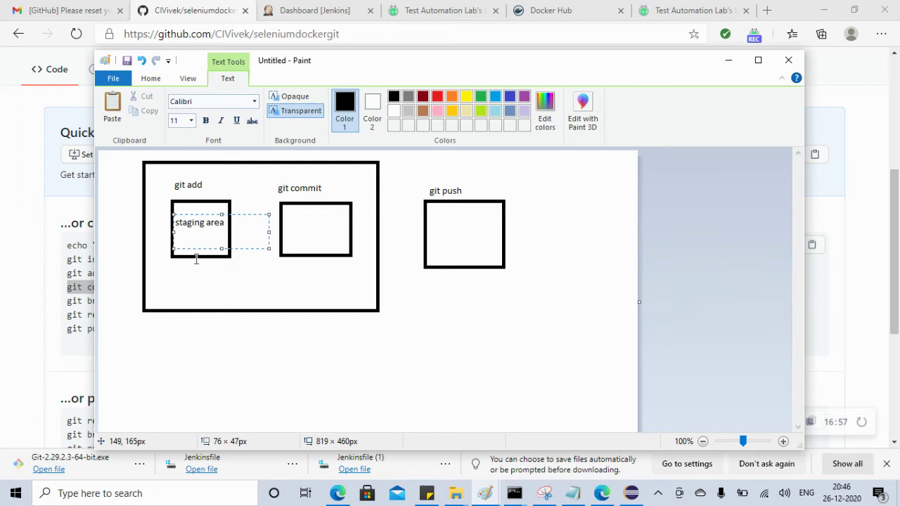
{"action": "left_click", "coordinate": [209, 291]}
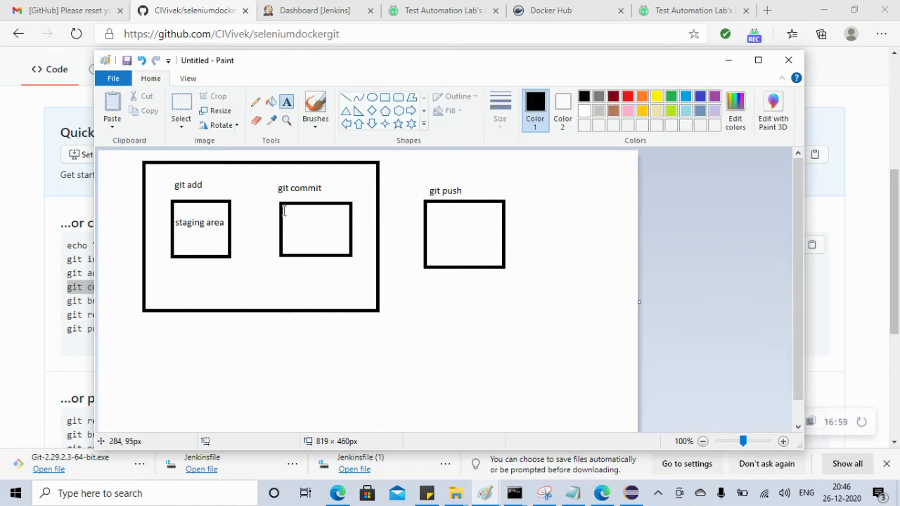
Write 'working copy' inside the git commit box, fixing the typo, then briefly check Eclipse's Jenkinsfile
{"action": "left_click_drag", "start_coordinate": [288, 215], "coordinate": [341, 246]}
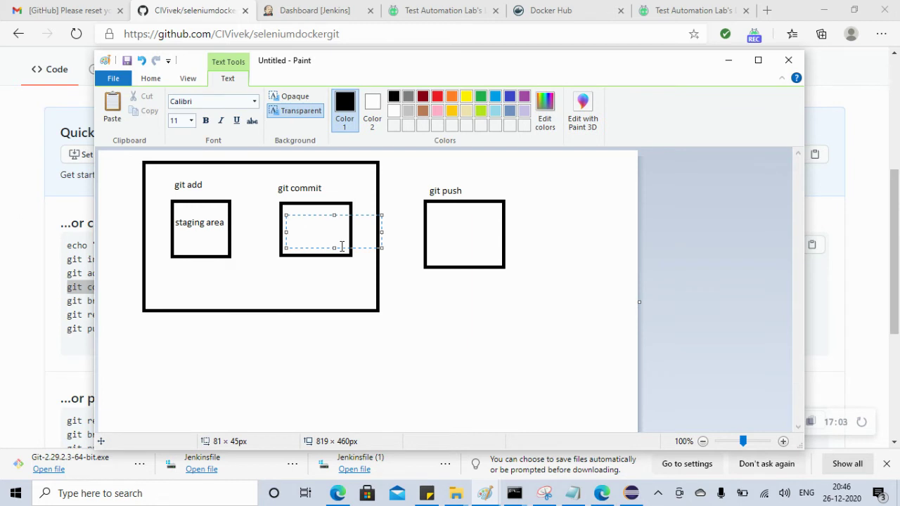
{"action": "type", "text": "working cpoy"}
{"action": "key", "text": "BackSpace"}
{"action": "key", "text": "BackSpace"}
{"action": "key", "text": "BackSpace"}
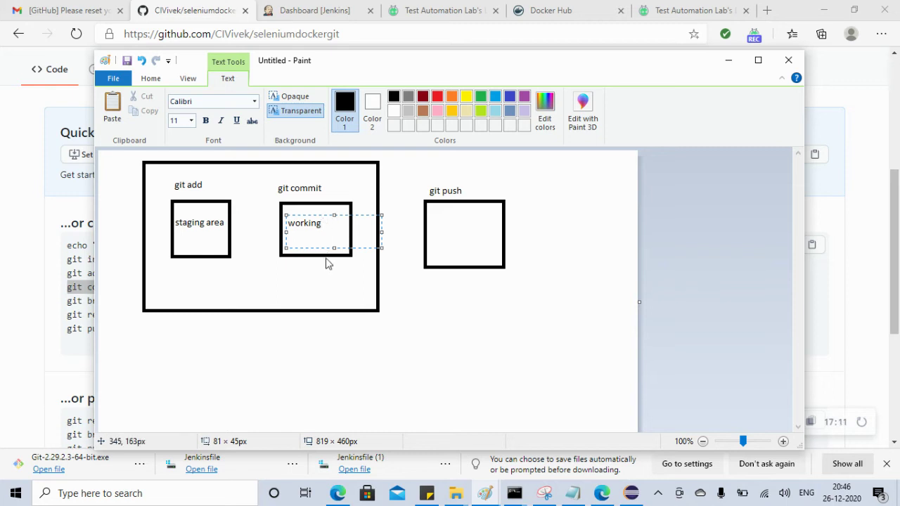
{"action": "type", "text": "opy"}
{"action": "left_click", "coordinate": [244, 279]}
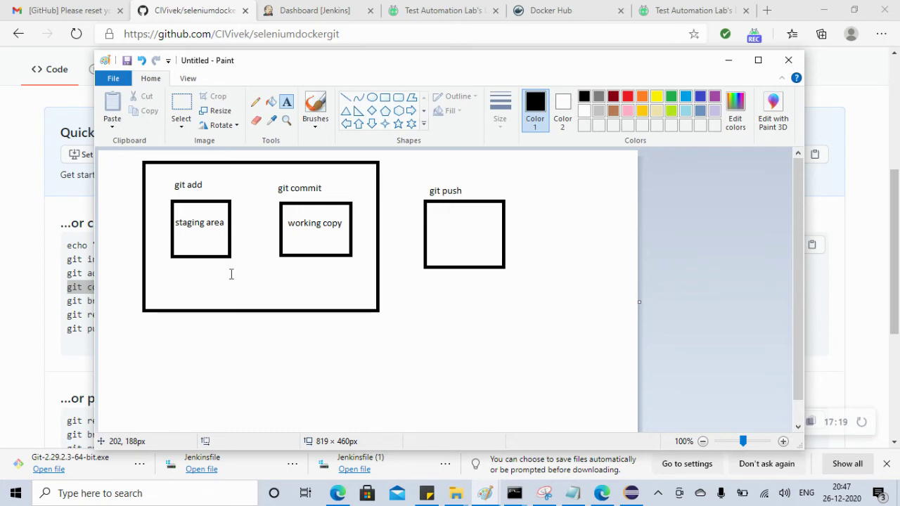
{"action": "left_click", "coordinate": [633, 492]}
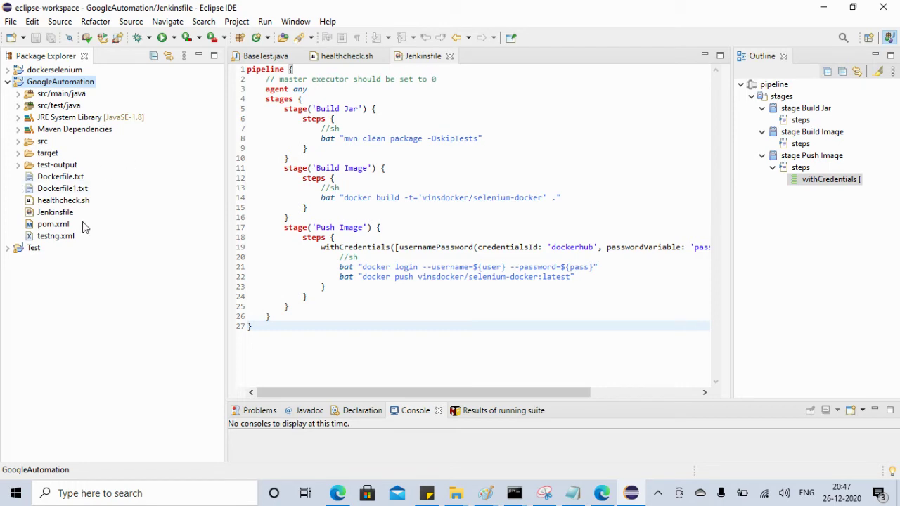
{"action": "left_click", "coordinate": [821, 8]}
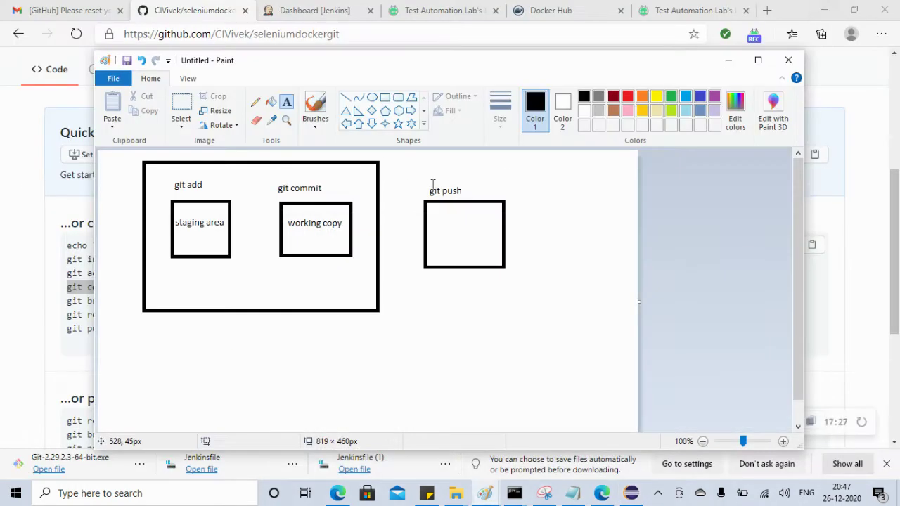
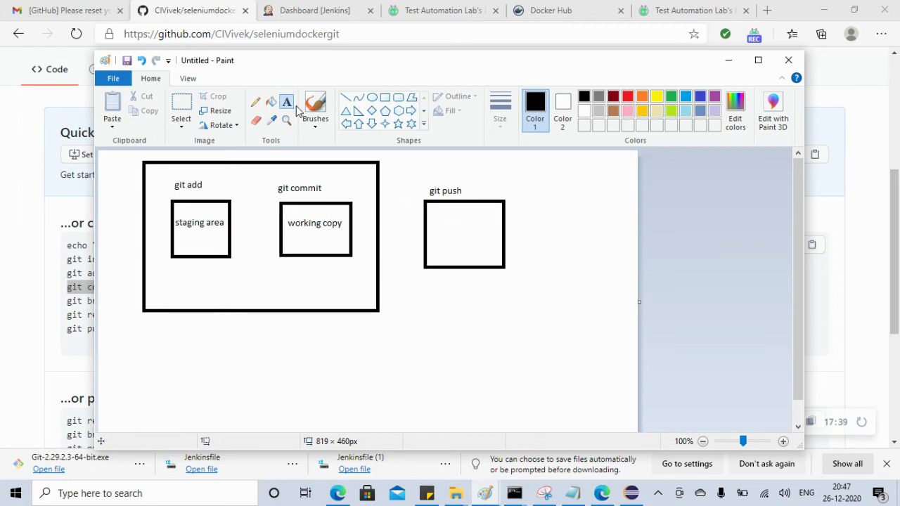
Label the git push box 'Git Hub Server' with the Text tool
{"action": "left_click", "coordinate": [438, 223]}
{"action": "left_click_drag", "start_coordinate": [438, 223], "coordinate": [495, 265]}
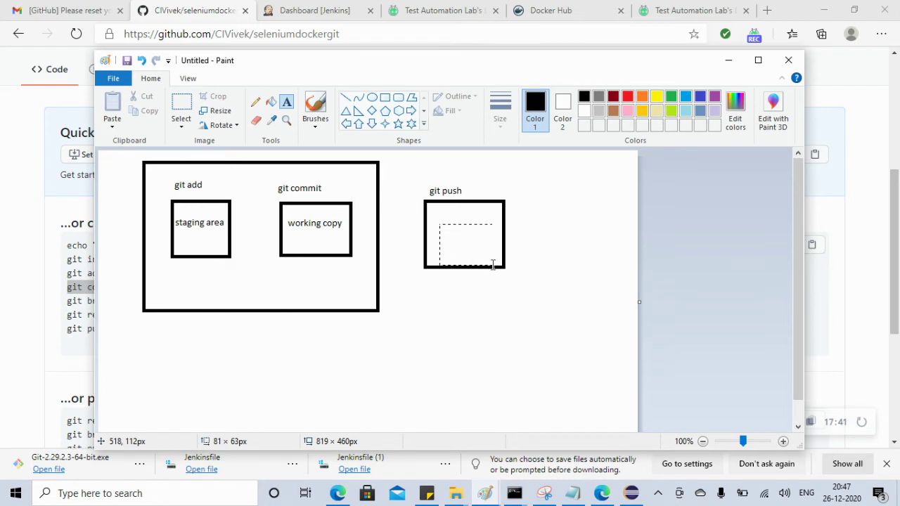
{"action": "type", "text": "G"}
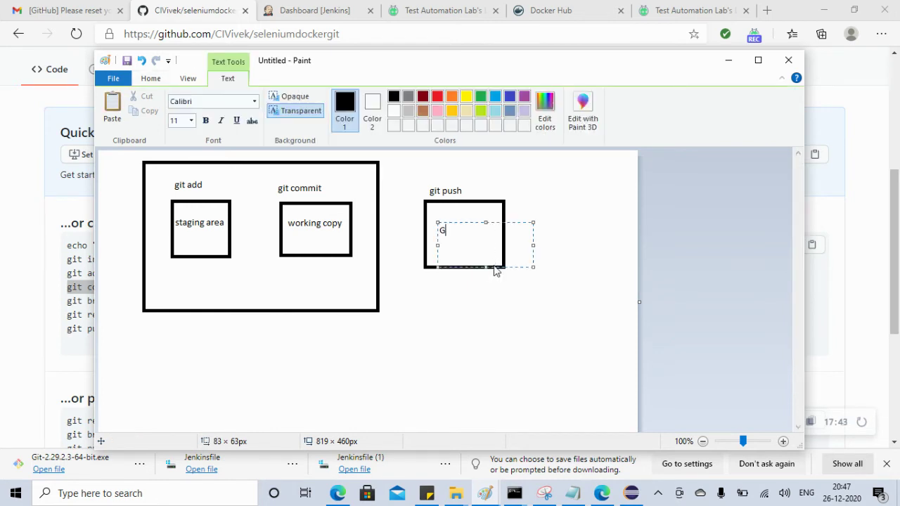
{"action": "type", "text": "it Hub Server"}
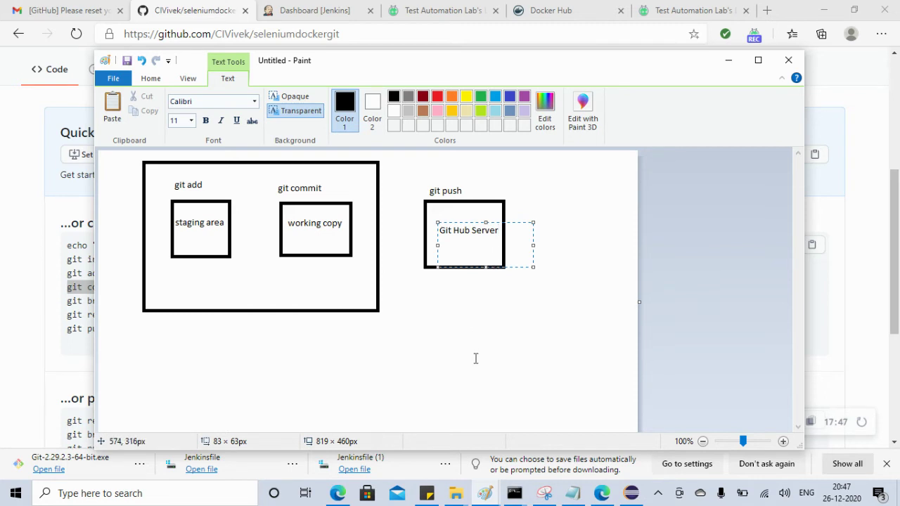
{"action": "left_click", "coordinate": [475, 360]}
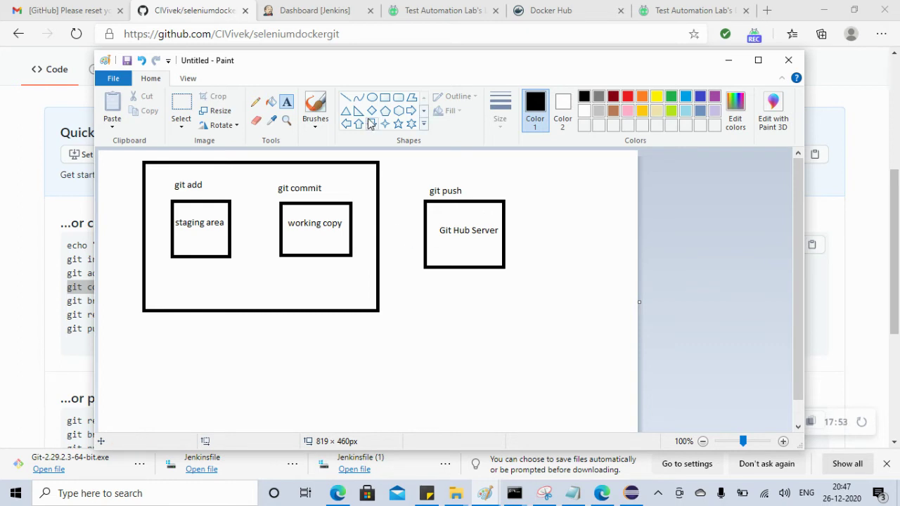
Connect staging area, working copy and Git Hub Server boxes with straight lines
{"action": "left_click", "coordinate": [341, 99]}
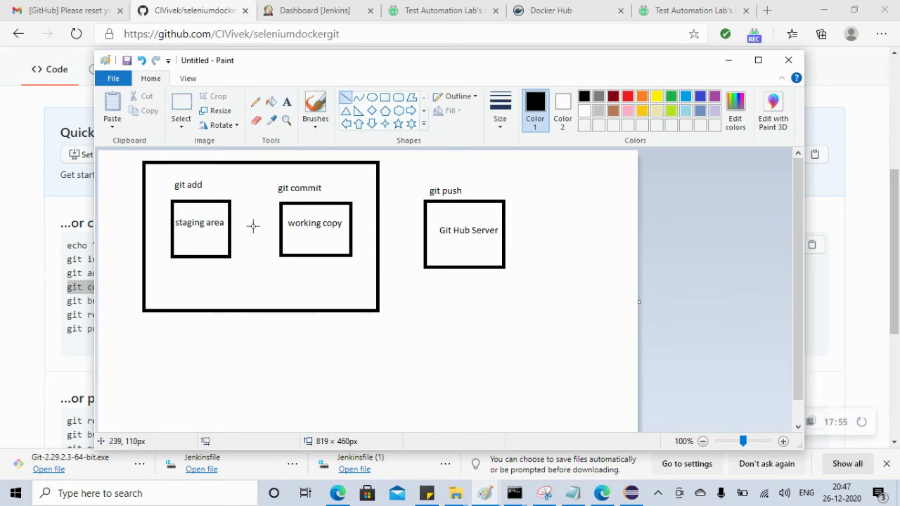
{"action": "left_click_drag", "start_coordinate": [232, 225], "coordinate": [279, 222]}
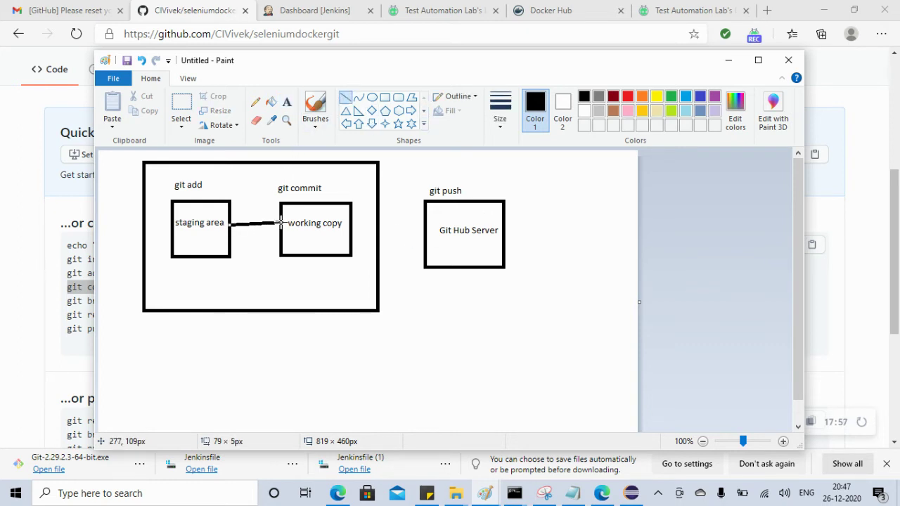
{"action": "left_click_drag", "start_coordinate": [352, 228], "coordinate": [425, 228]}
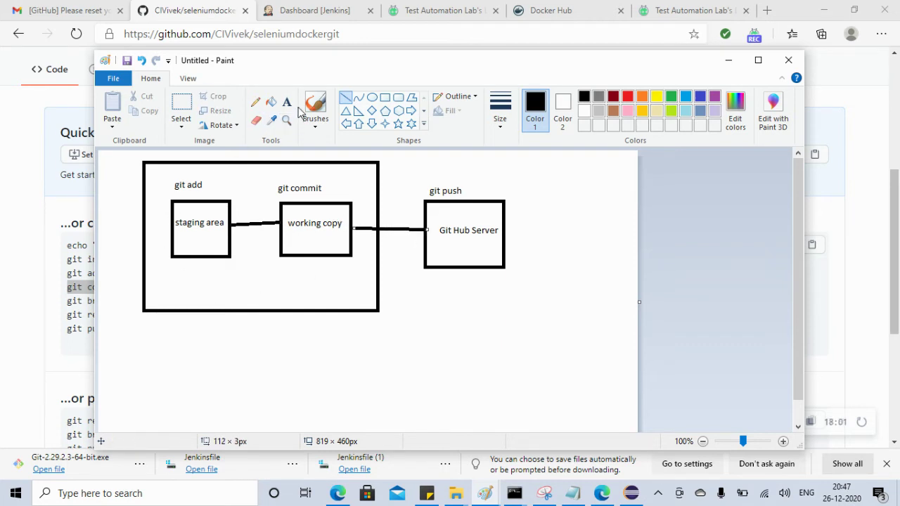
Draw a small narrow rectangle left of the staging area box, then minimize Paint
{"action": "left_click", "coordinate": [386, 98]}
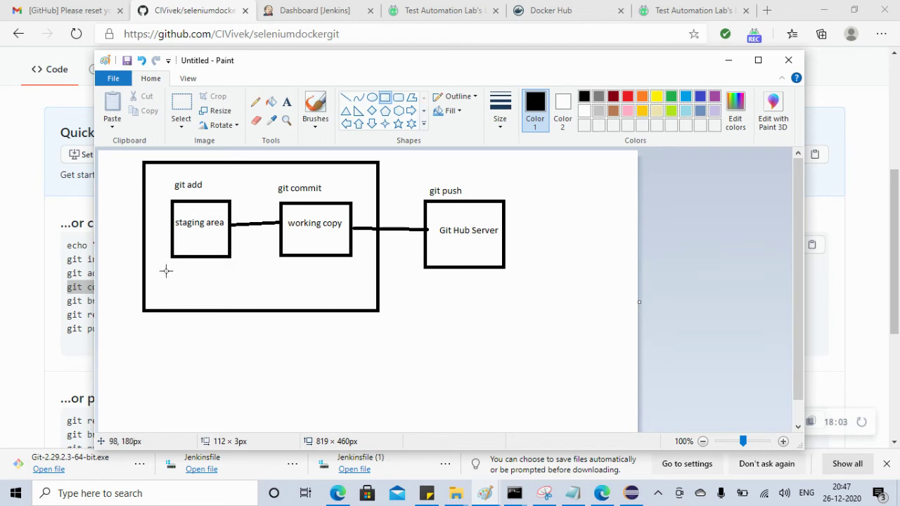
{"action": "mouse_move", "coordinate": [149, 204]}
{"action": "left_mouse_down"}
{"action": "mouse_move", "coordinate": [152, 232]}
{"action": "mouse_move", "coordinate": [167, 241]}
{"action": "left_mouse_up"}
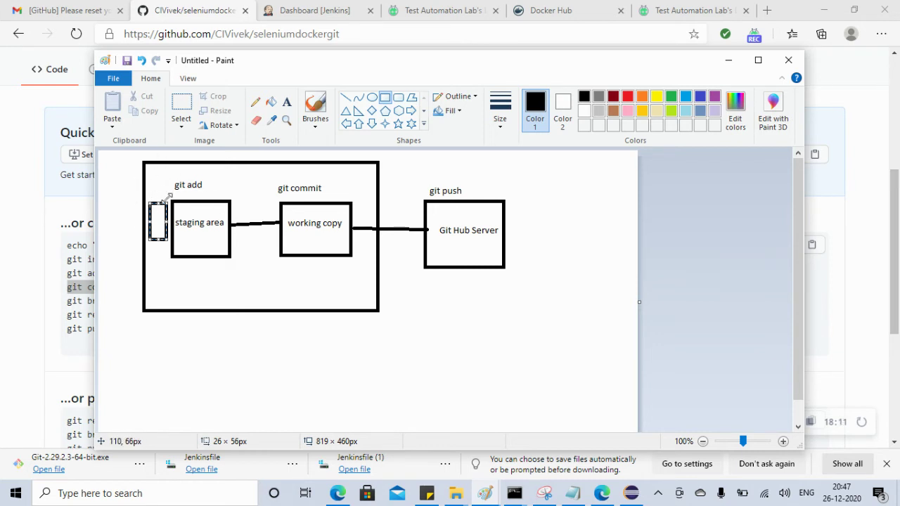
{"action": "left_click", "coordinate": [296, 278]}
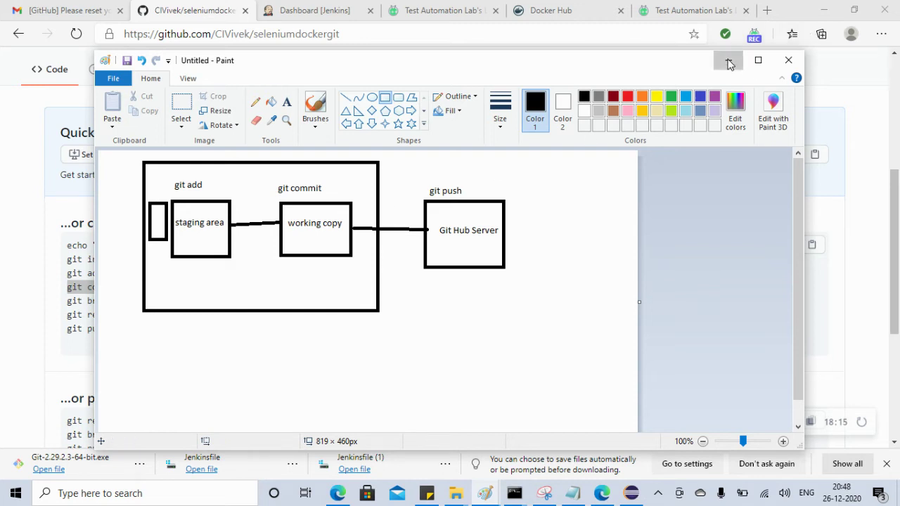
{"action": "left_click", "coordinate": [729, 59]}
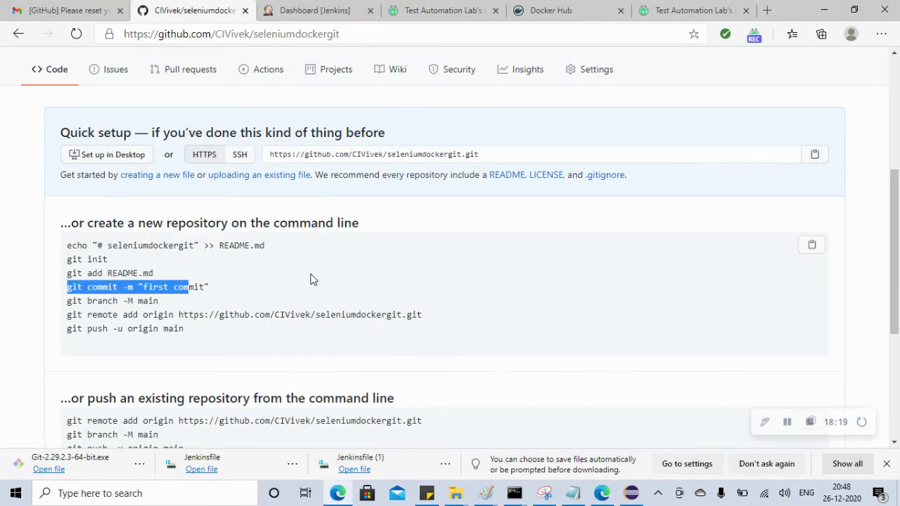
Inspect selenium-docker.jar and selenium-docker-tests.jar in the target folder, then return to Command Prompt
{"action": "left_click", "coordinate": [631, 495]}
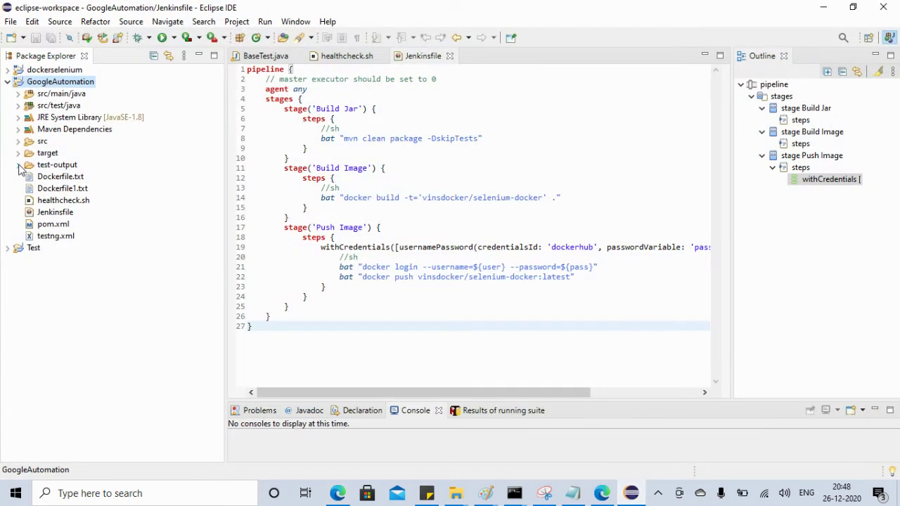
{"action": "left_click", "coordinate": [18, 152]}
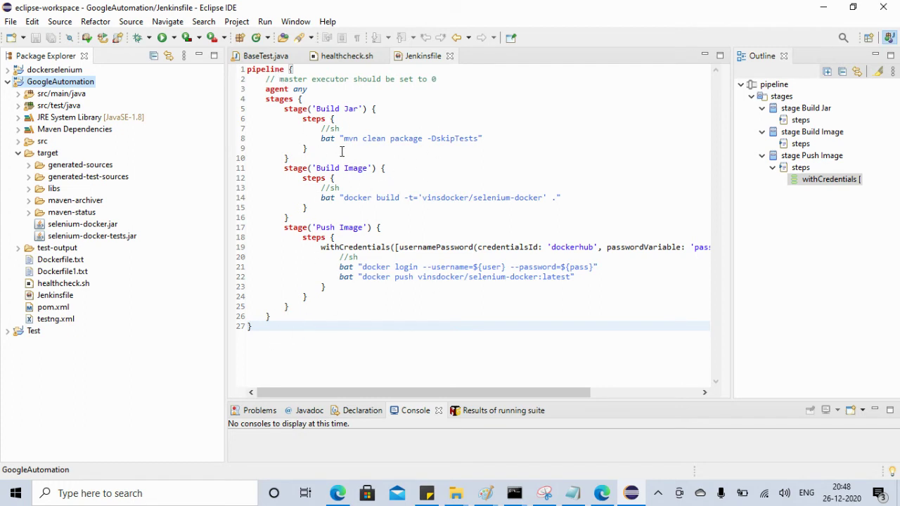
{"action": "left_click_drag", "start_coordinate": [315, 142], "coordinate": [486, 141]}
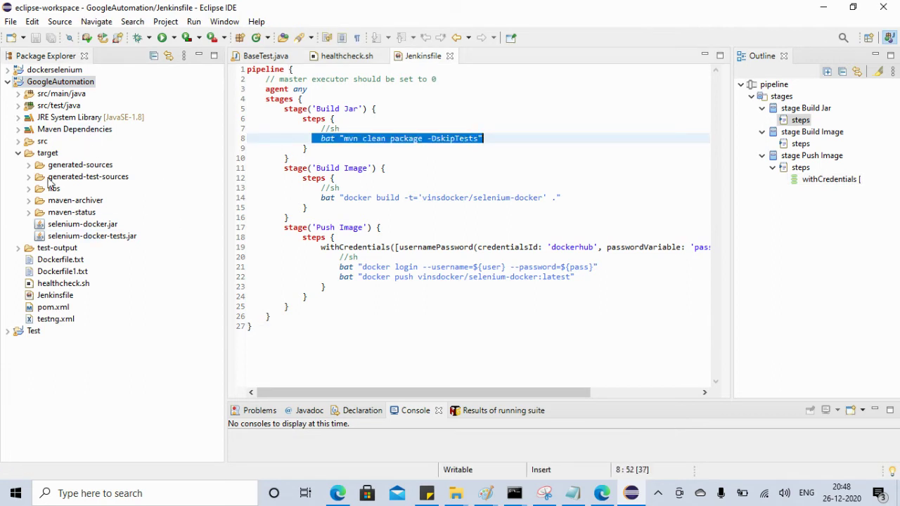
{"action": "left_click", "coordinate": [62, 223]}
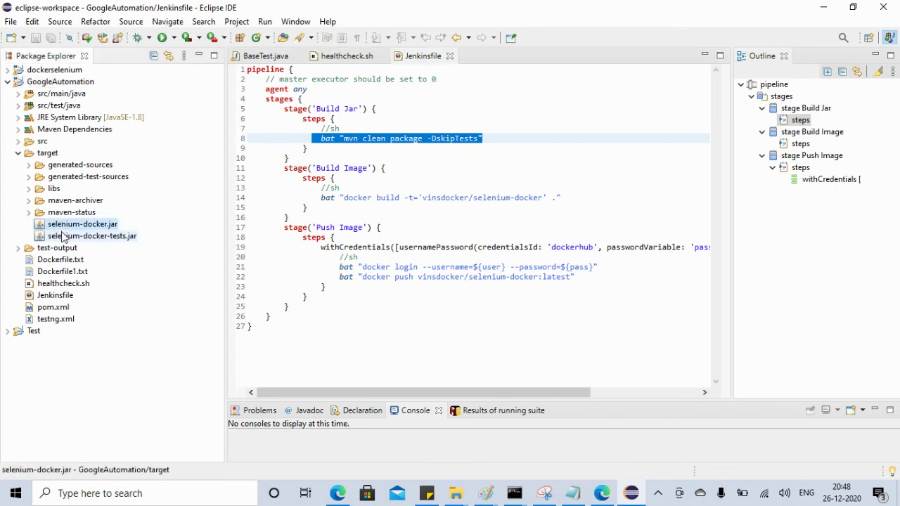
{"action": "left_click", "coordinate": [62, 236]}
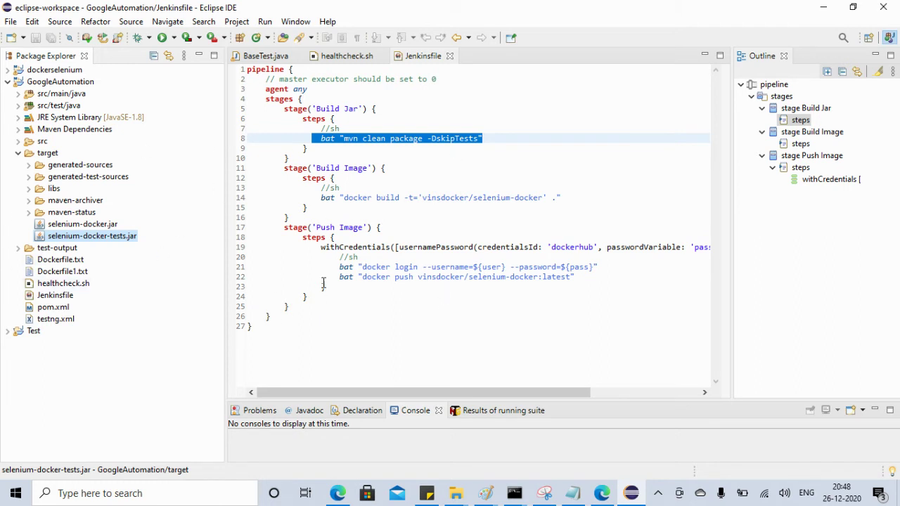
{"action": "left_click", "coordinate": [18, 154]}
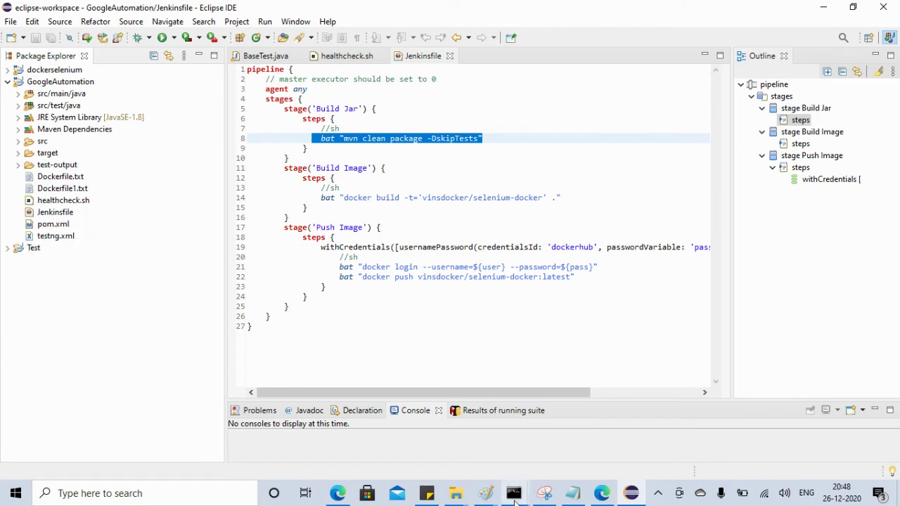
{"action": "left_click", "coordinate": [513, 492]}
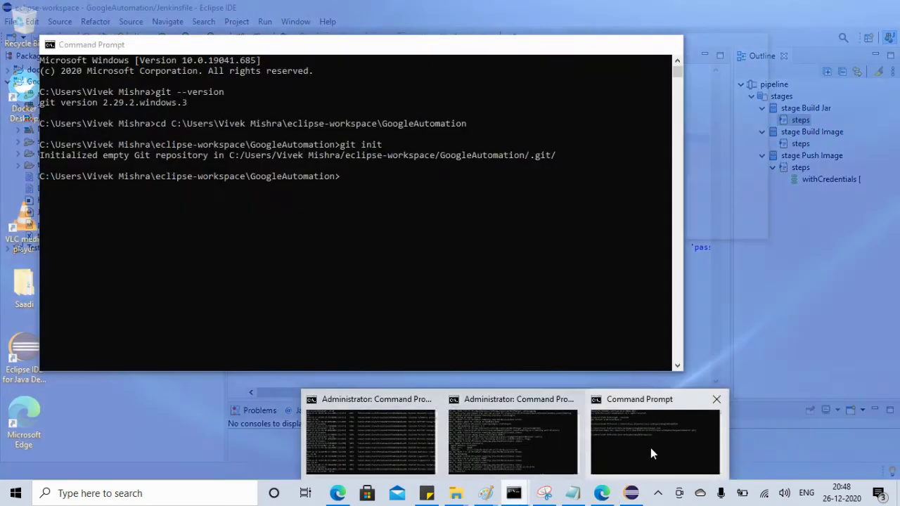
{"action": "left_click", "coordinate": [650, 448]}
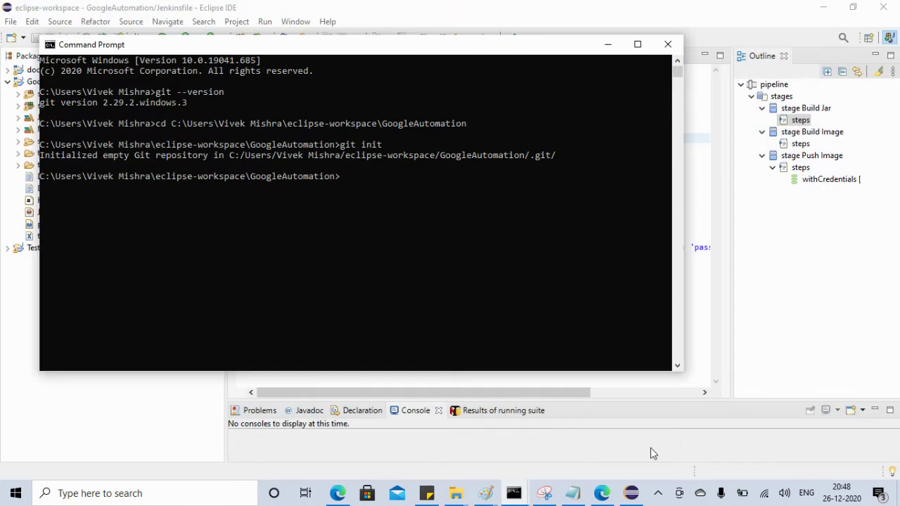
List the GoogleAutomation folder with dir, clear the screen with cls, and list it again
{"action": "left_click", "coordinate": [402, 265]}
{"action": "type", "text": "dir"}
{"action": "key", "text": "Return"}
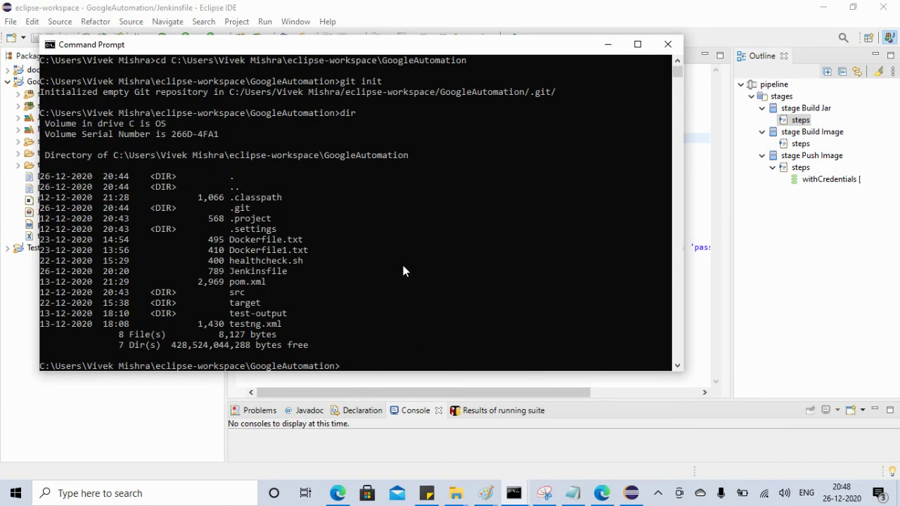
{"action": "left_click_drag", "start_coordinate": [223, 207], "coordinate": [266, 212]}
{"action": "left_click_drag", "start_coordinate": [676, 69], "coordinate": [677, 68]}
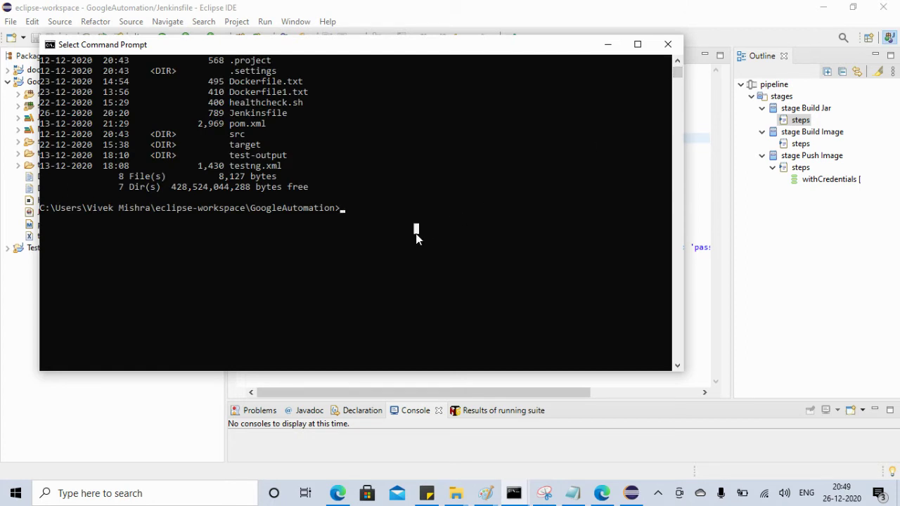
{"action": "type", "text": "cls"}
{"action": "key", "text": "Return"}
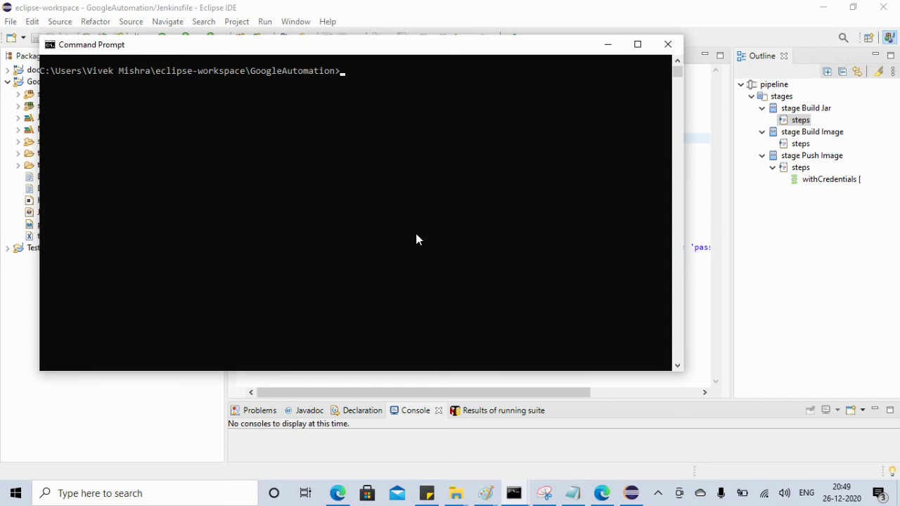
{"action": "type", "text": "dir"}
{"action": "key", "text": "Return"}
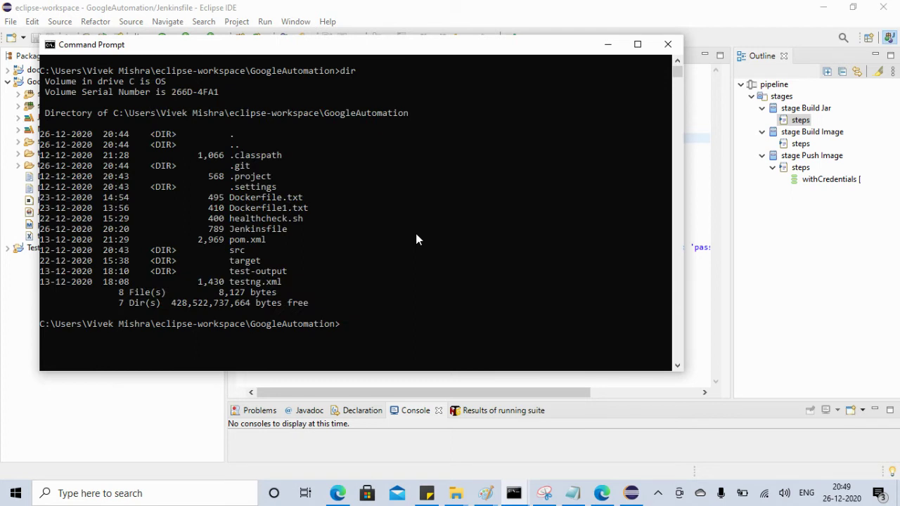
Run mvn clean and confirm with dir that the target folder is gone
{"action": "type", "text": "got add ."}
{"action": "key", "text": "BackSpace"}
{"action": "key", "text": "BackSpace"}
{"action": "key", "text": "BackSpace"}
{"action": "key", "text": "BackSpace"}
{"action": "key", "text": "BackSpace"}
{"action": "key", "text": "BackSpace"}
{"action": "key", "text": "BackSpace"}
{"action": "key", "text": "BackSpace"}
{"action": "type", "text": "mvn cle"}
{"action": "type", "text": "am"}
{"action": "key", "text": "BackSpace"}
{"action": "type", "text": "n"}
{"action": "key", "text": "Return"}
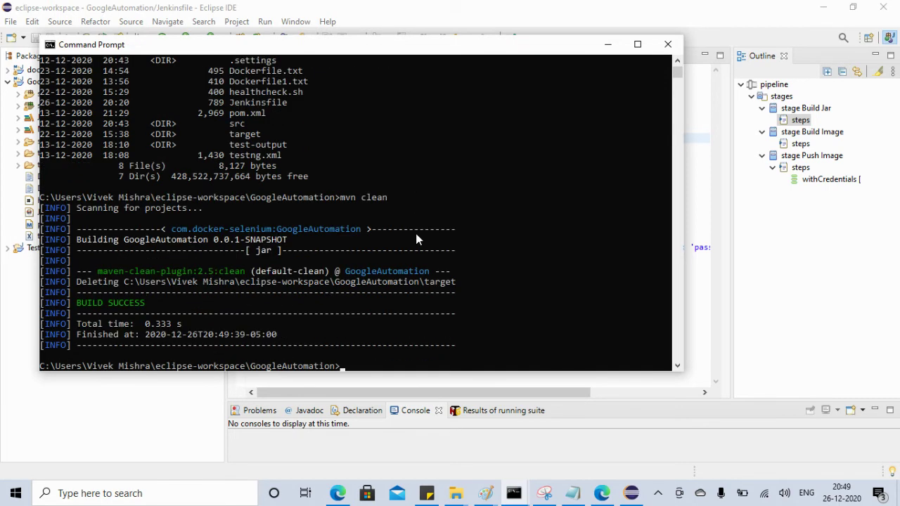
{"action": "type", "text": "dir"}
{"action": "key", "text": "Return"}
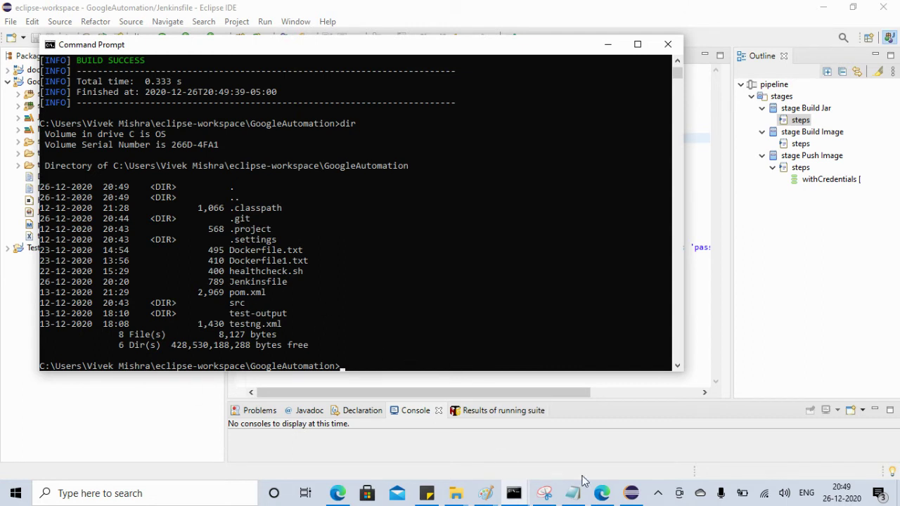
{"action": "left_click", "coordinate": [629, 492]}
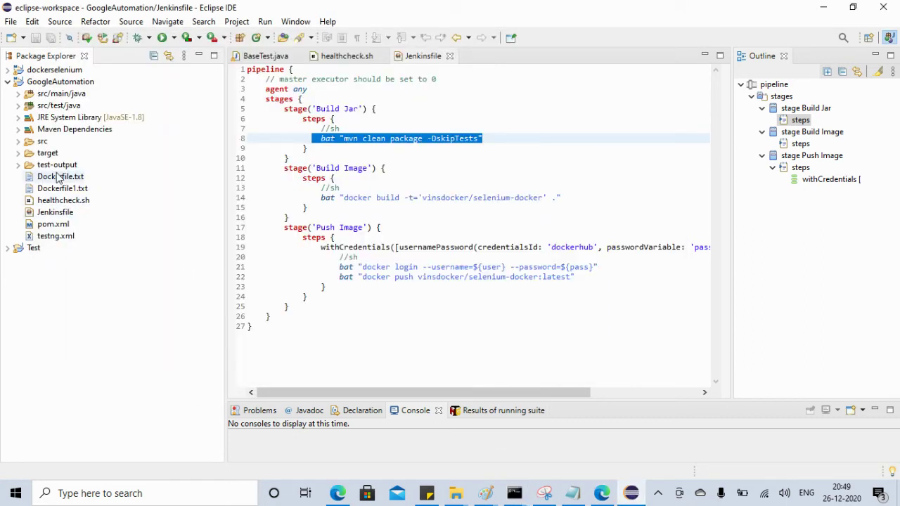
Refresh the GoogleAutomation project in Package Explorer, then minimize Eclipse
{"action": "left_click", "coordinate": [19, 152]}
{"action": "left_click", "coordinate": [46, 82]}
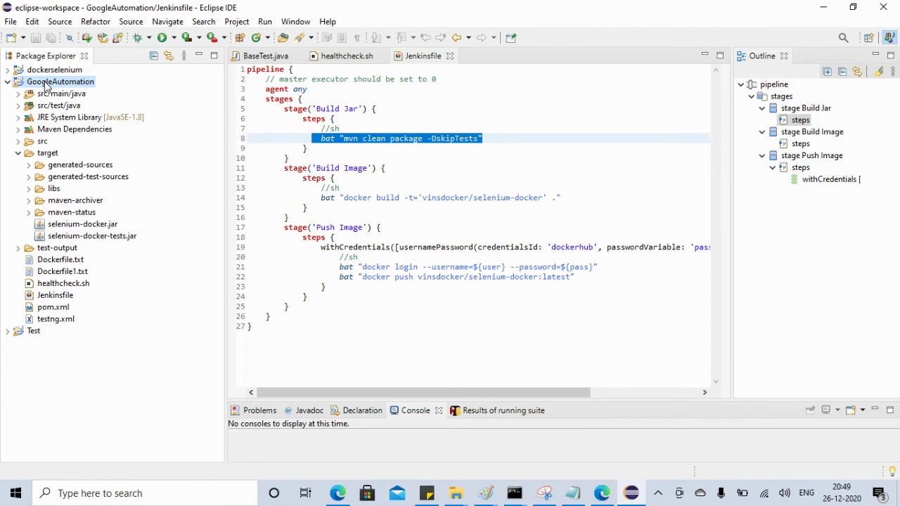
{"action": "right_click", "coordinate": [46, 84]}
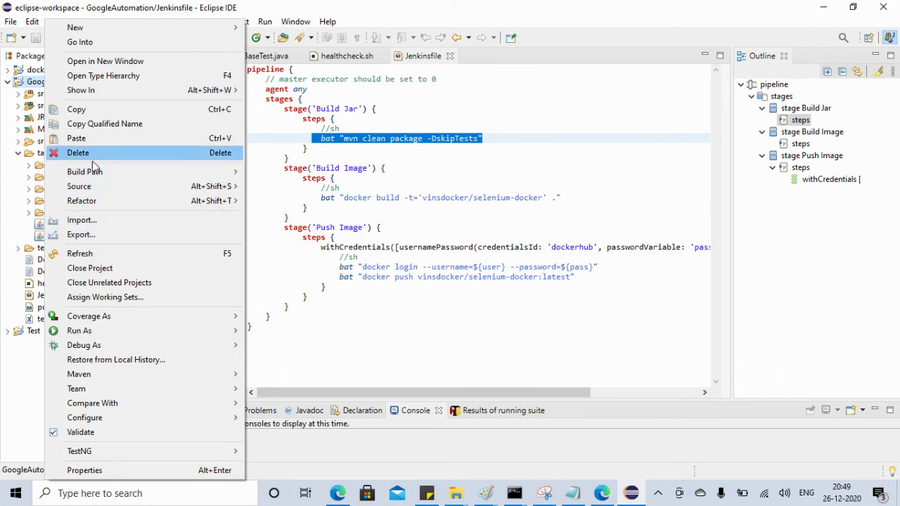
{"action": "left_click", "coordinate": [82, 253]}
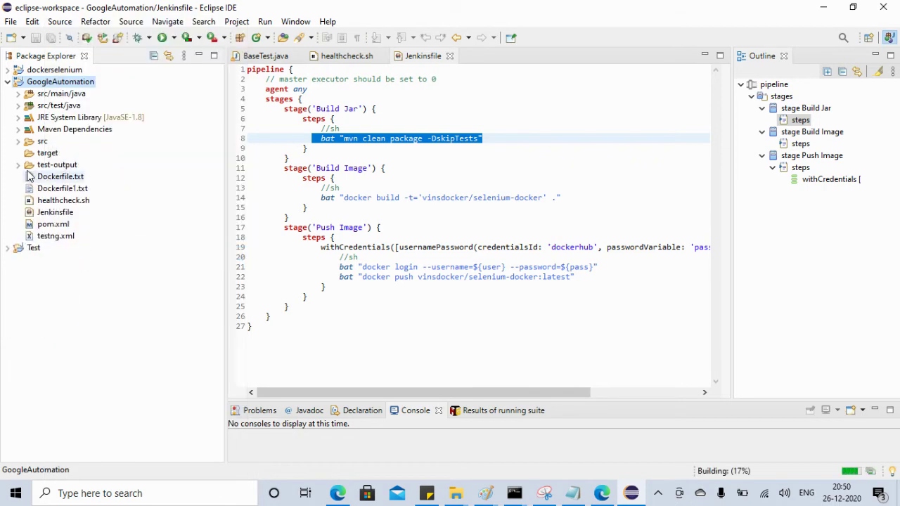
{"action": "left_click", "coordinate": [819, 8]}
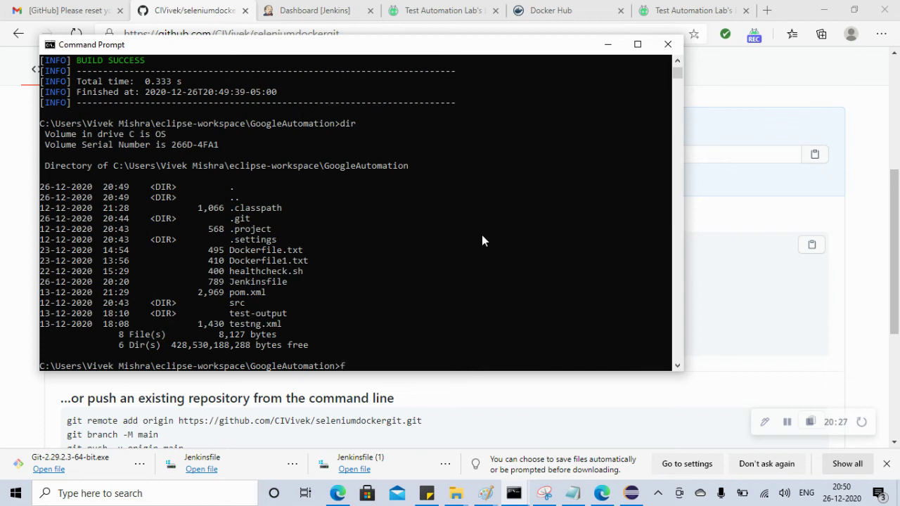
Clear the console and stage all GoogleAutomation files with git add ., then switch to GitHub
{"action": "type", "text": "ls"}
{"action": "key", "text": "Return"}
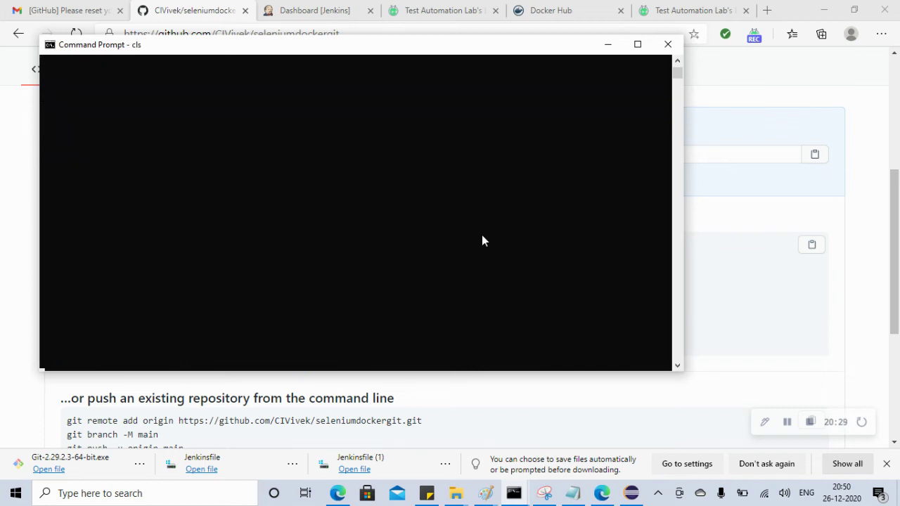
{"action": "type", "text": "git add ."}
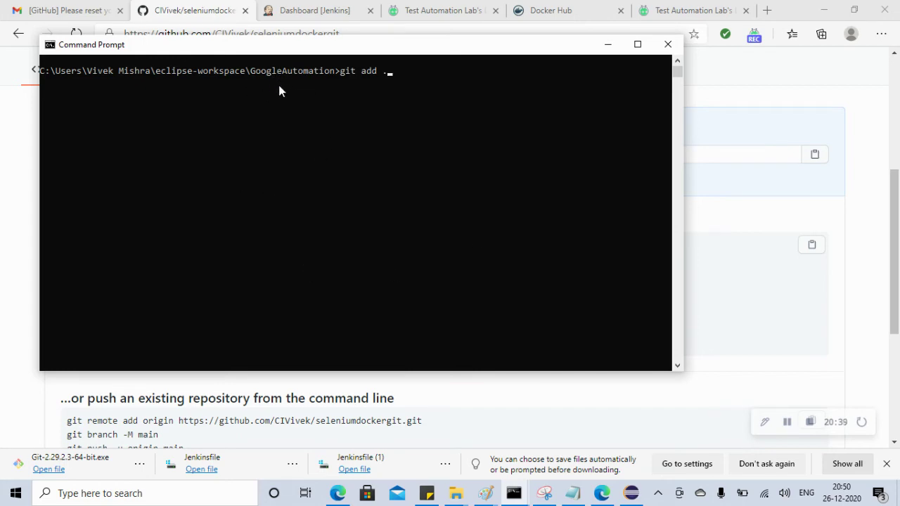
{"action": "key", "text": "Return"}
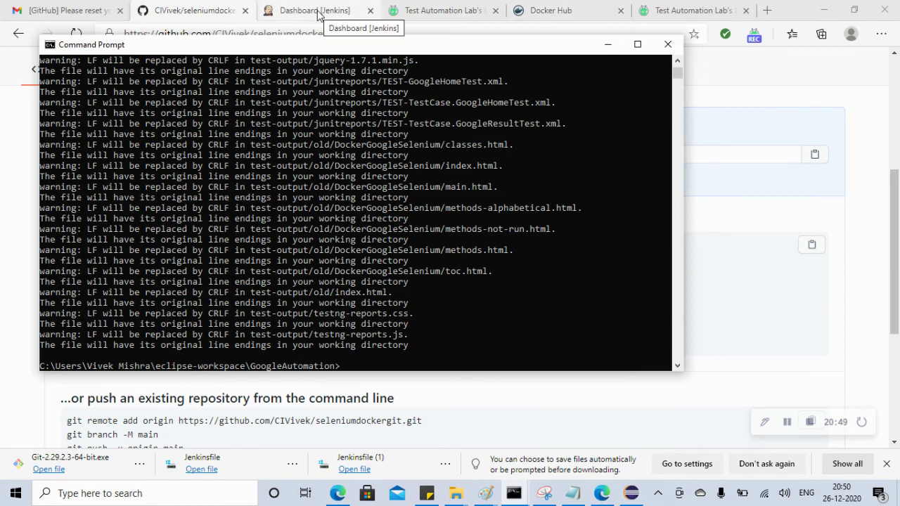
{"action": "left_click", "coordinate": [197, 11]}
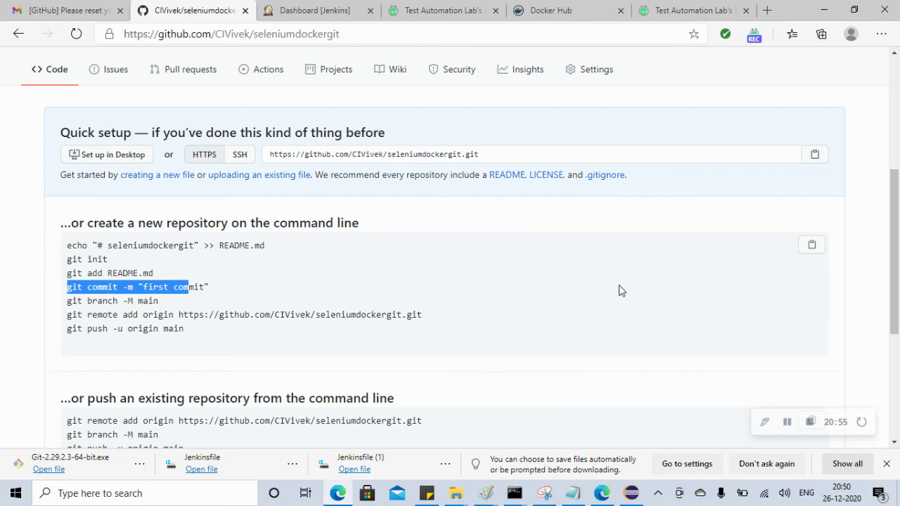
Copy the quick-setup commands from git init to git push into a new Notepad document
{"action": "left_click_drag", "start_coordinate": [184, 329], "coordinate": [60, 261]}
{"action": "key", "text": "ctrl+c"}
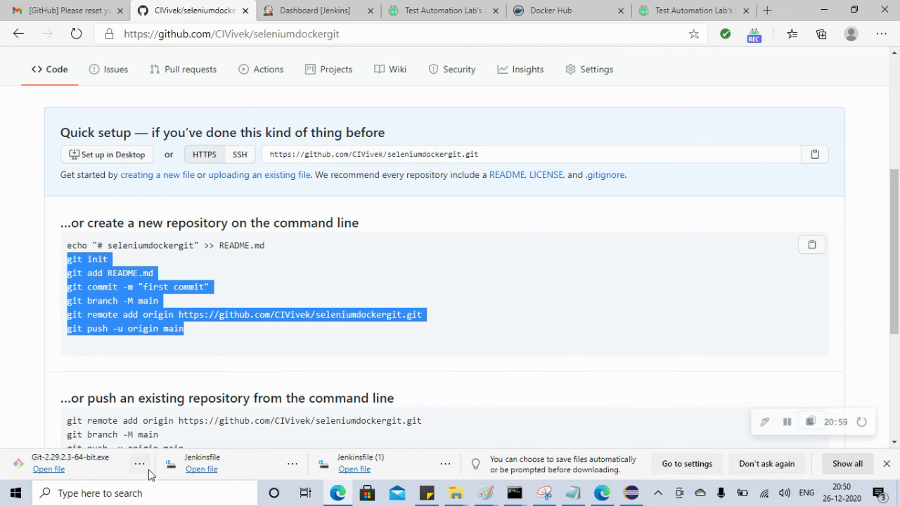
{"action": "left_click", "coordinate": [141, 494]}
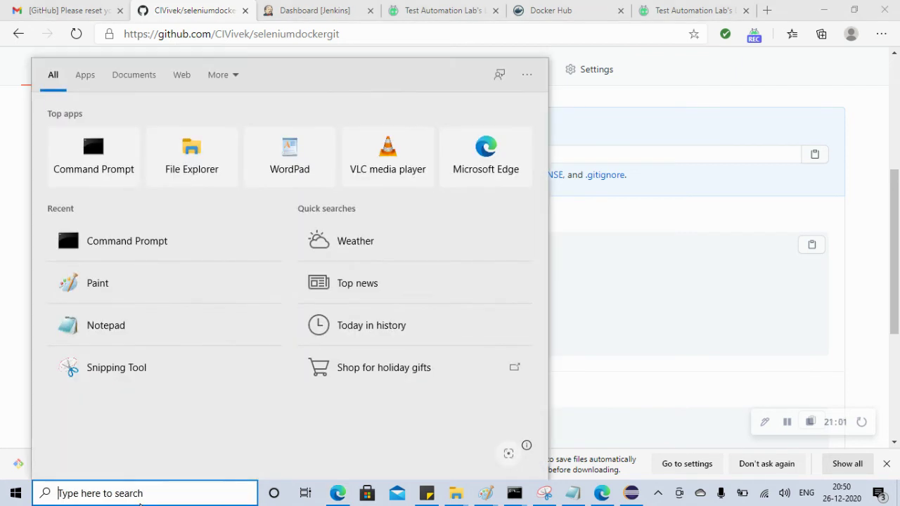
{"action": "type", "text": "note"}
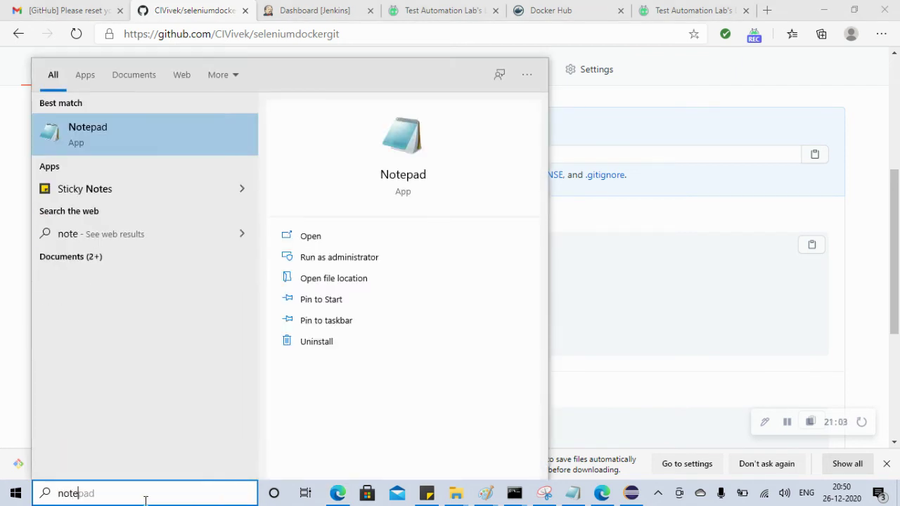
{"action": "left_click", "coordinate": [138, 130]}
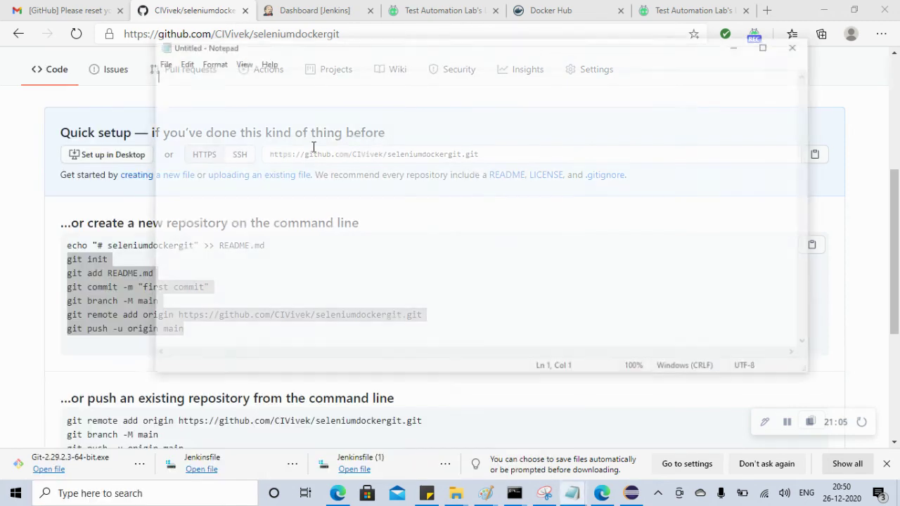
{"action": "key", "text": "ctrl+v"}
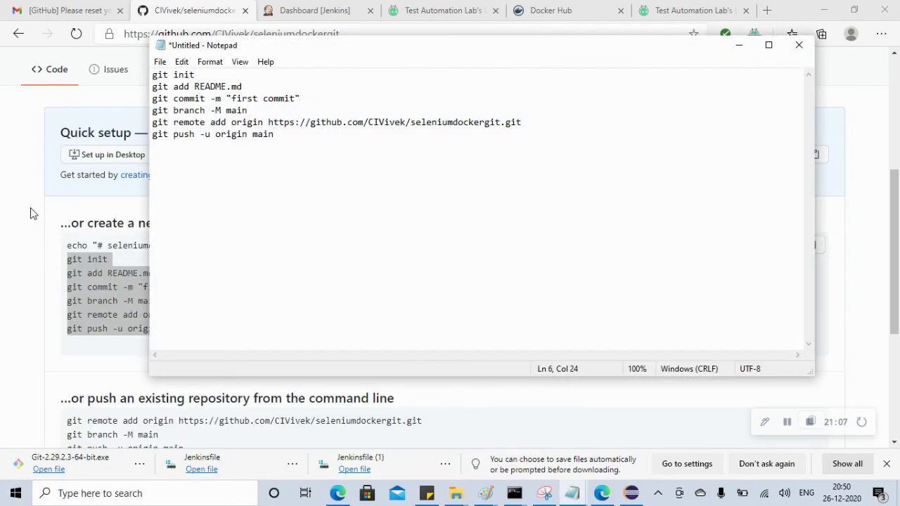
{"action": "left_click", "coordinate": [21, 214]}
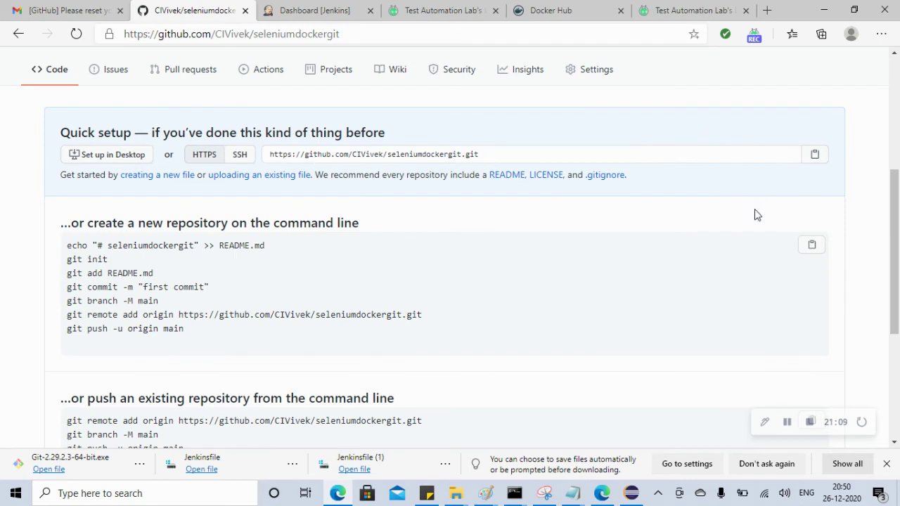
Go to the GitHub home page and review the selenium-docker repository's files
{"action": "scroll", "coordinate": [884, 236], "scroll_direction": "up", "scroll_amount": 2}
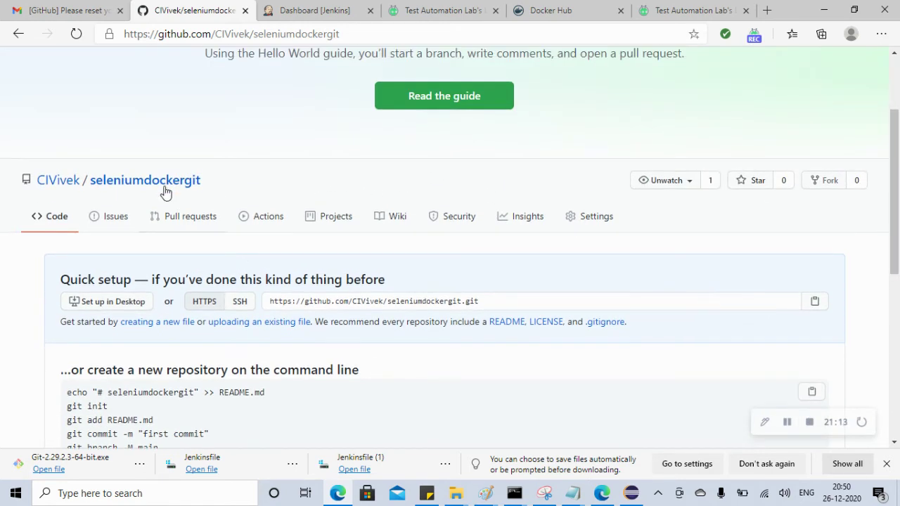
{"action": "scroll", "coordinate": [166, 184], "scroll_direction": "up", "scroll_amount": 2}
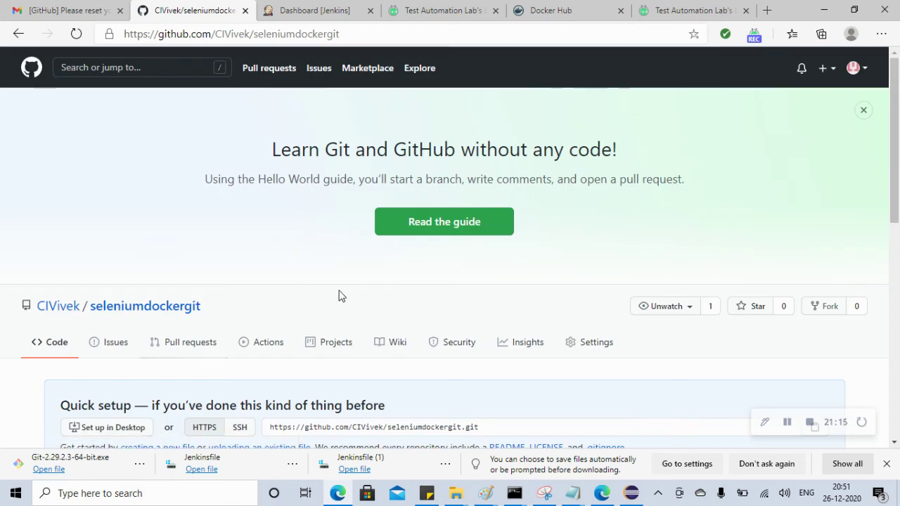
{"action": "left_click_drag", "start_coordinate": [888, 241], "coordinate": [894, 196]}
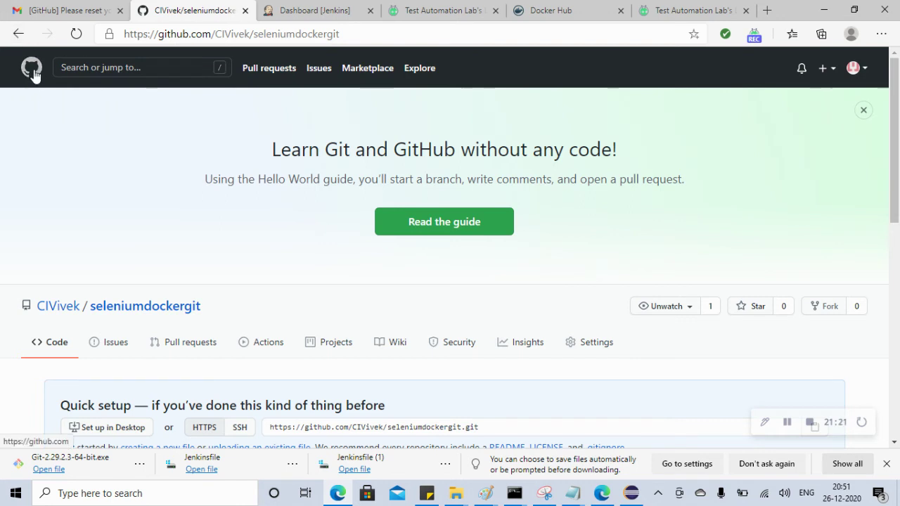
{"action": "left_click", "coordinate": [33, 72]}
{"action": "mouse_move", "coordinate": [83, 181]}
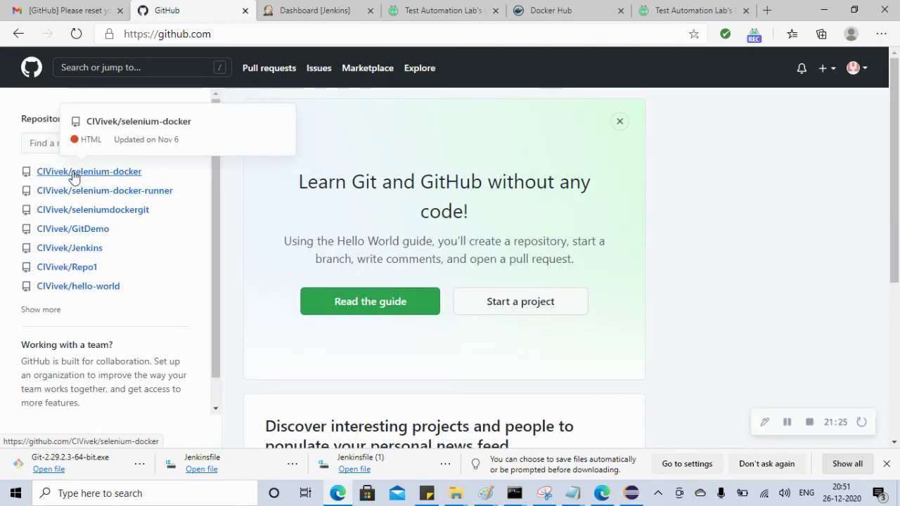
{"action": "left_click", "coordinate": [74, 176]}
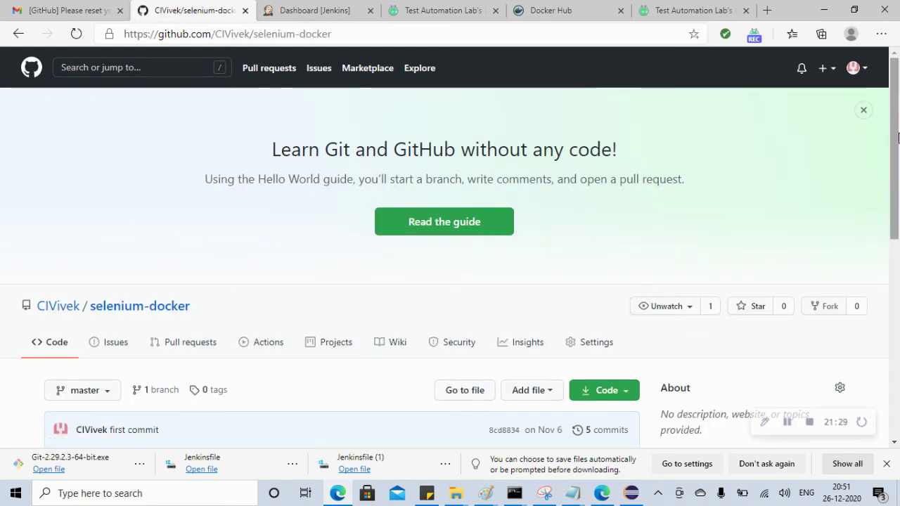
{"action": "left_click_drag", "start_coordinate": [895, 137], "coordinate": [887, 148]}
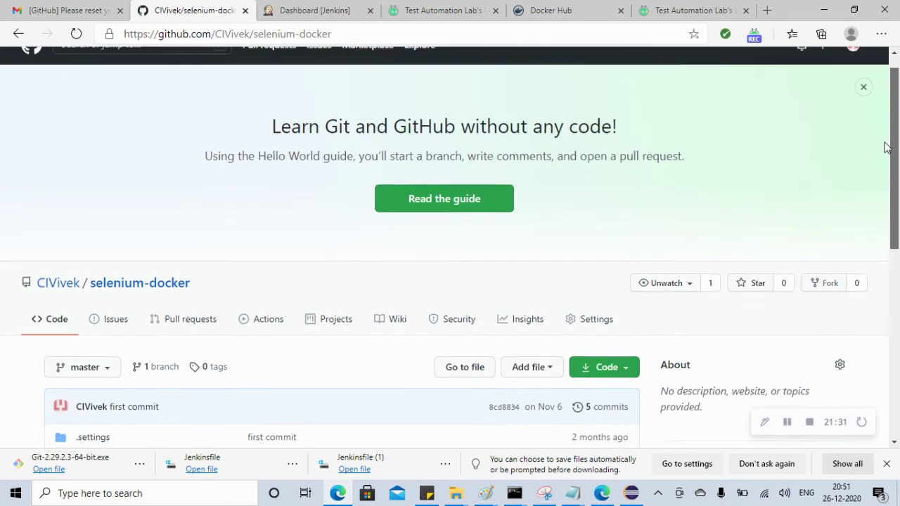
Go back, open the empty seleniumdockergit repository, then minimize the browser
{"action": "left_click", "coordinate": [19, 34]}
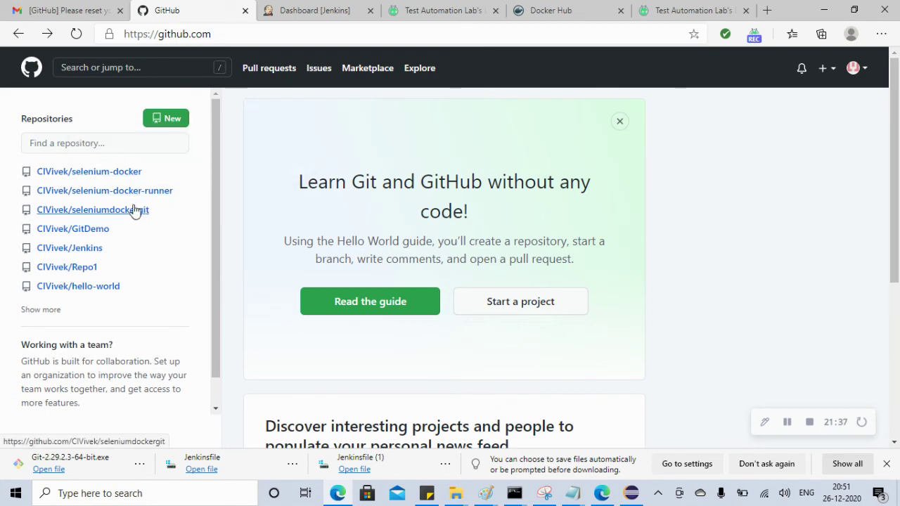
{"action": "left_click", "coordinate": [131, 214]}
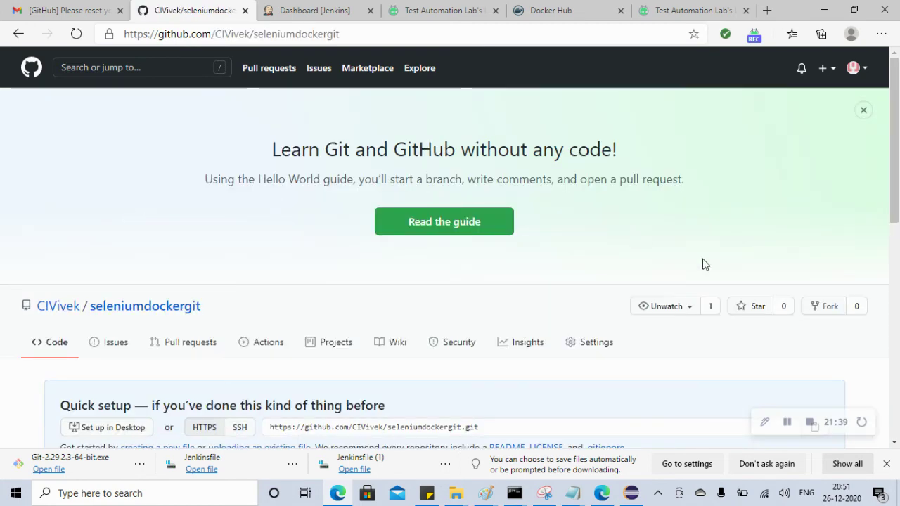
{"action": "left_click_drag", "start_coordinate": [897, 189], "coordinate": [898, 260]}
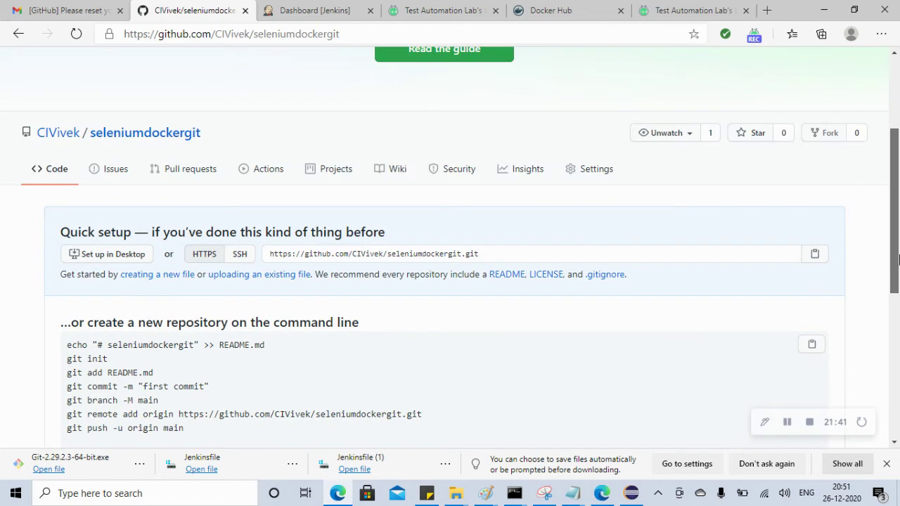
{"action": "left_click", "coordinate": [823, 14]}
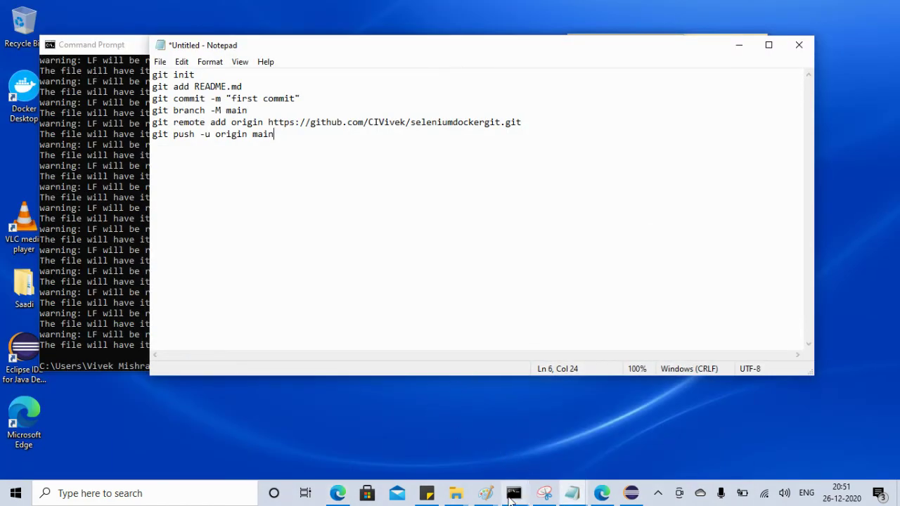
Bring the Command Prompt in front of the Paint diagram and focus its console
{"action": "mouse_move", "coordinate": [484, 497]}
{"action": "left_click", "coordinate": [663, 461]}
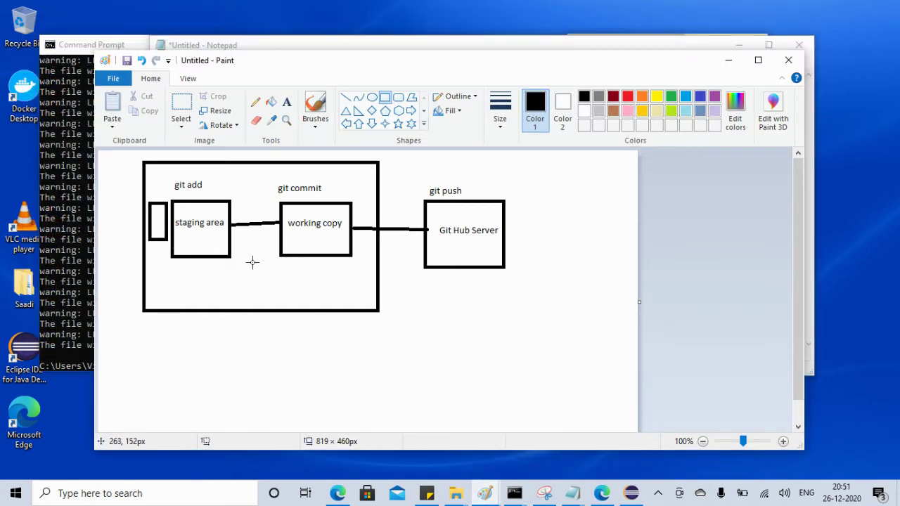
{"action": "left_click", "coordinate": [60, 340]}
{"action": "left_click", "coordinate": [353, 366]}
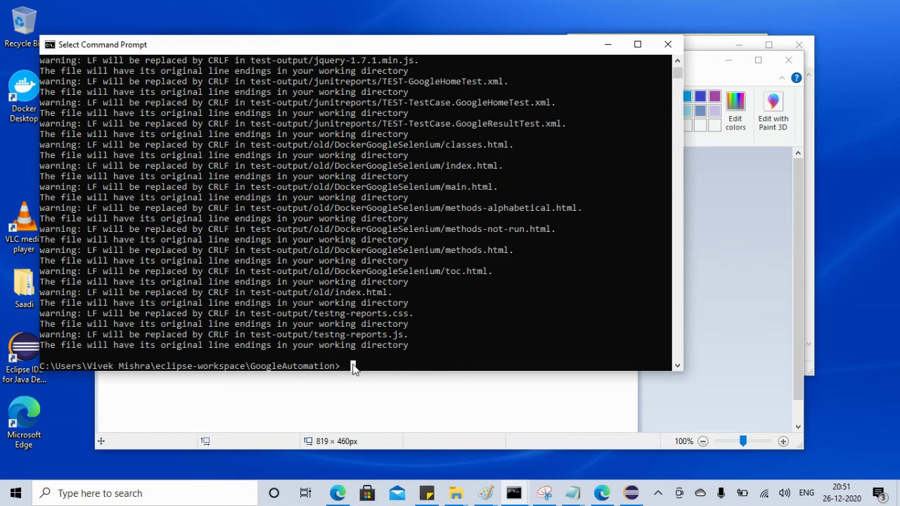
Run git commit -m "first commit", which fails with an unknown author identity error
{"action": "type", "text": "git commit"}
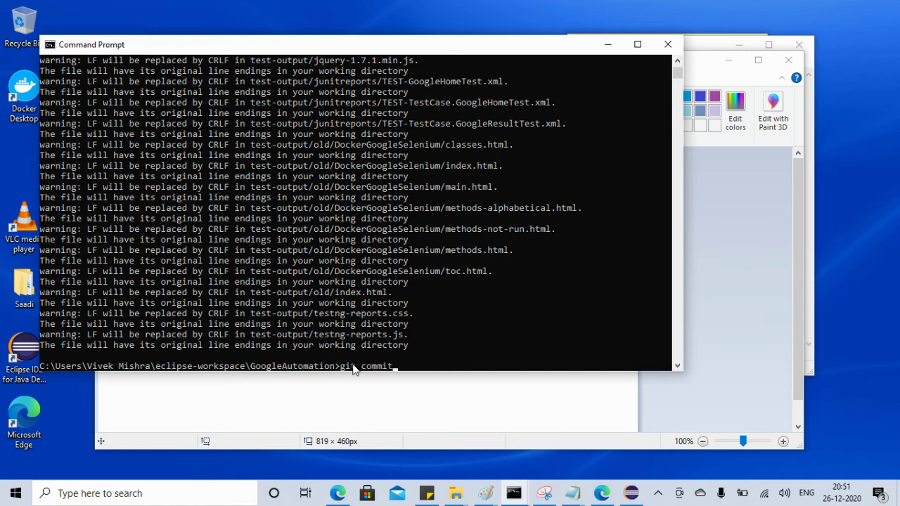
{"action": "type", "text": " -m"}
{"action": "type", "text": " \"\"first com"}
{"action": "type", "text": "mit"}
{"action": "key", "text": "Right"}
{"action": "key", "text": "Return"}
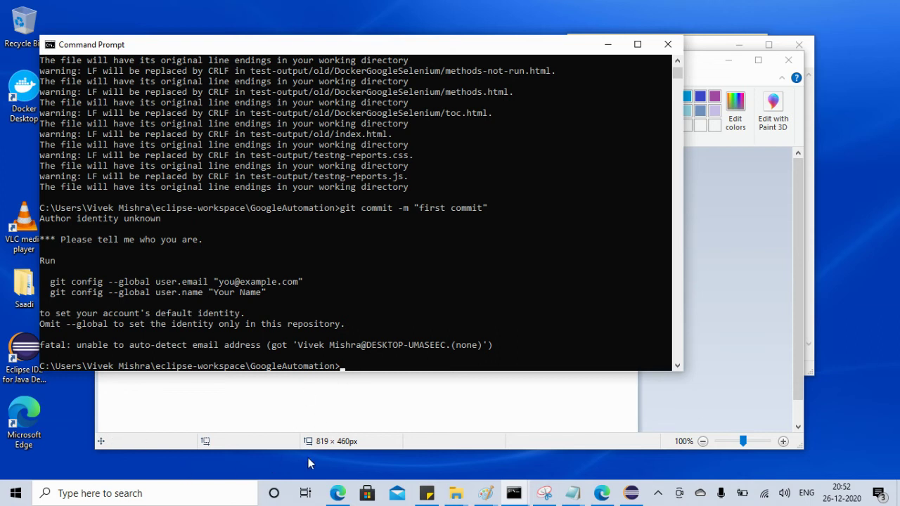
{"action": "left_click", "coordinate": [337, 493]}
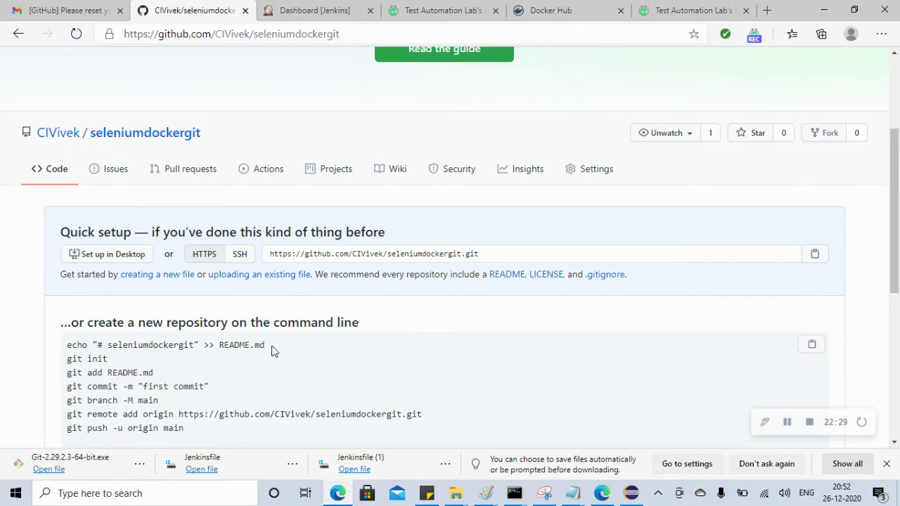
Select and copy the git remote add origin command with the seleniumdockergit repository URL
{"action": "left_click_drag", "start_coordinate": [128, 386], "coordinate": [144, 400]}
{"action": "left_click_drag", "start_coordinate": [83, 428], "coordinate": [186, 436]}
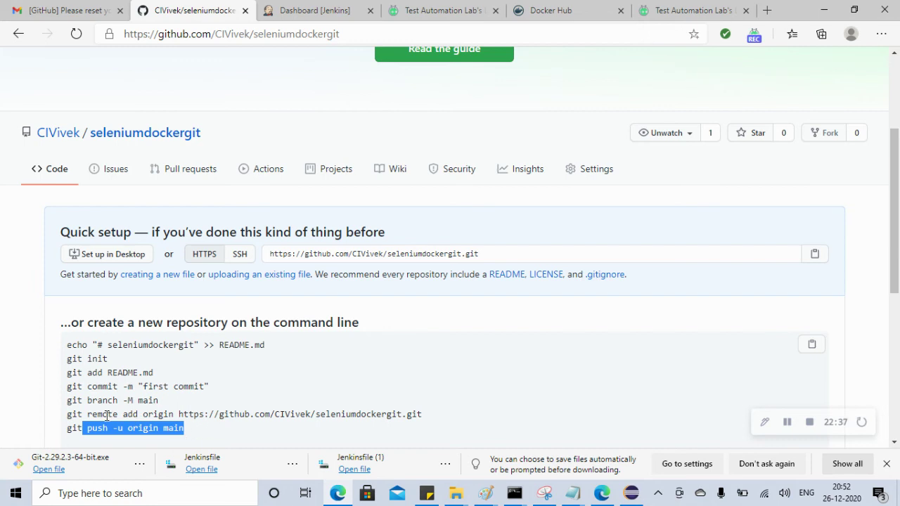
{"action": "left_click_drag", "start_coordinate": [182, 413], "coordinate": [422, 412]}
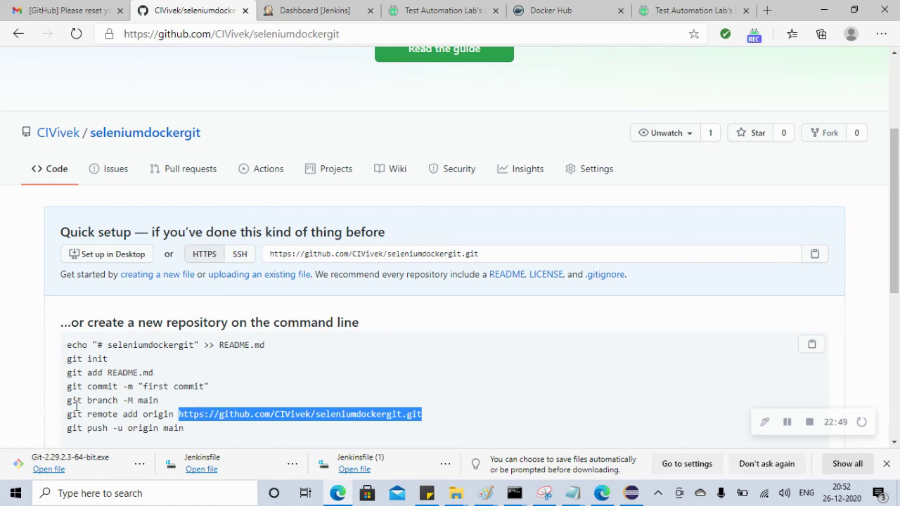
{"action": "left_click_drag", "start_coordinate": [68, 414], "coordinate": [424, 420]}
{"action": "key", "text": "ctrl+c"}
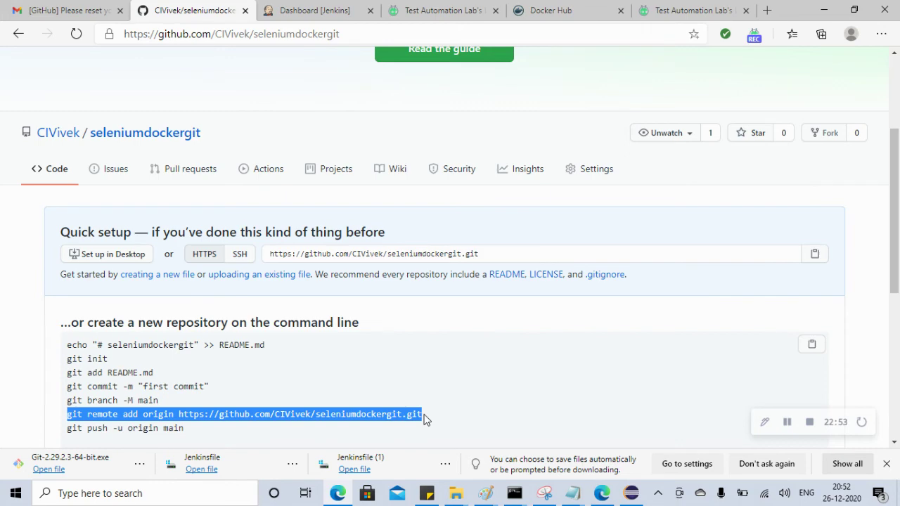
{"action": "left_click", "coordinate": [513, 493]}
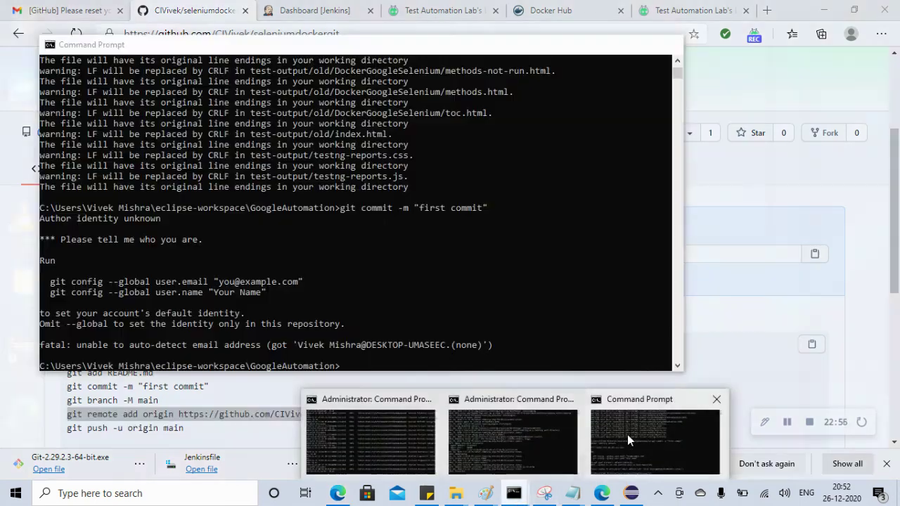
Add the seleniumdockergit GitHub repository as the origin remote
{"action": "left_click", "coordinate": [627, 435]}
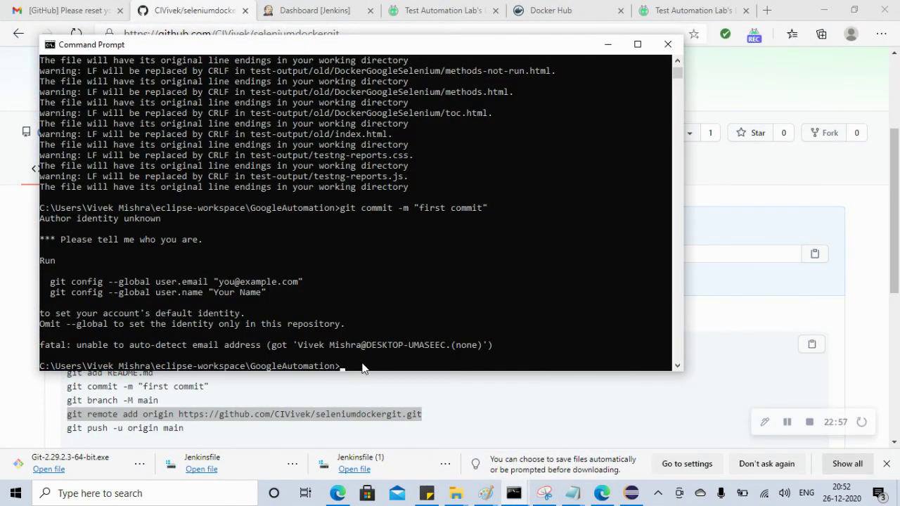
{"action": "left_click", "coordinate": [362, 367]}
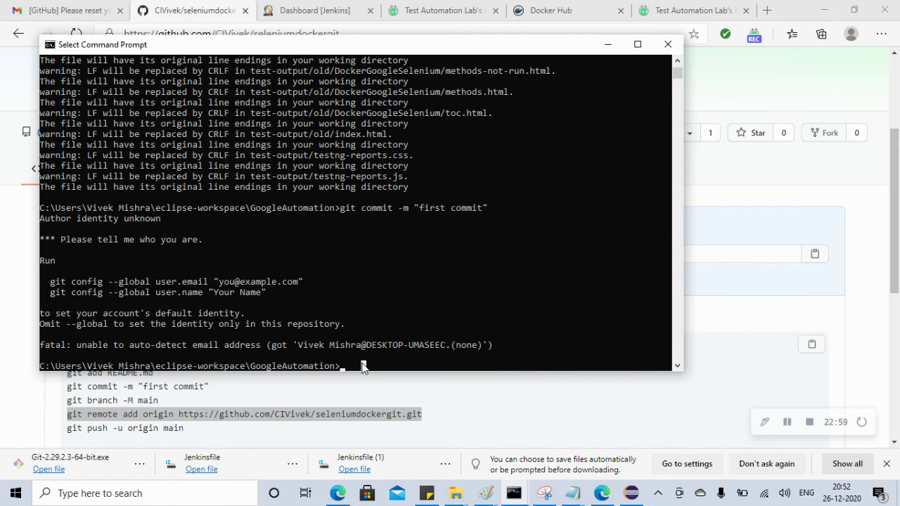
{"action": "key", "text": "ctrl+v"}
{"action": "key", "text": "Return"}
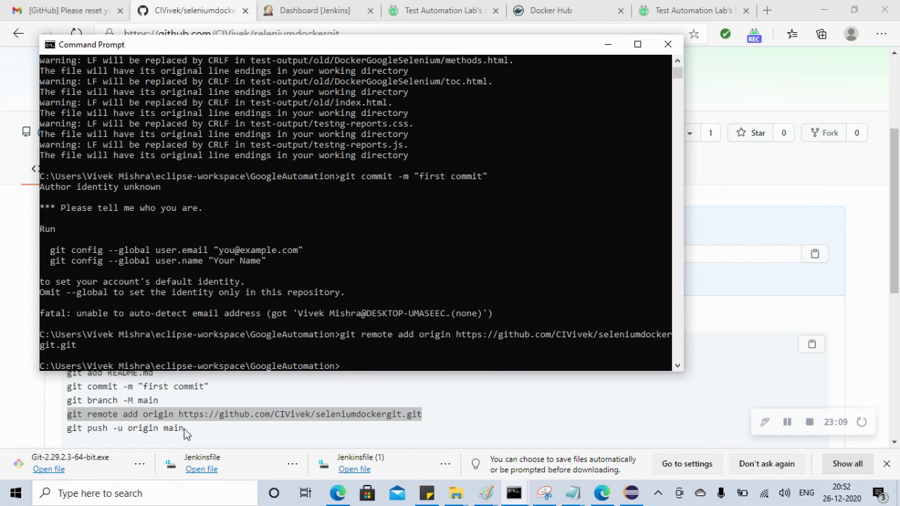
Try git push -u origin master, then origin main; both fail with refspec errors
{"action": "left_click_drag", "start_coordinate": [184, 434], "coordinate": [68, 436]}
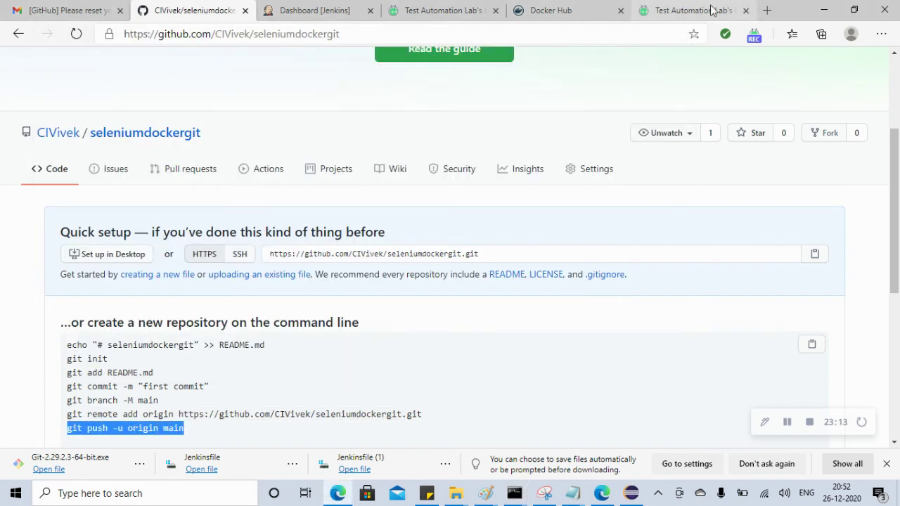
{"action": "left_click", "coordinate": [824, 10]}
{"action": "right_click", "coordinate": [398, 369]}
{"action": "key", "text": "BackSpace"}
{"action": "key", "text": "BackSpace"}
{"action": "key", "text": "BackSpace"}
{"action": "type", "text": "aster"}
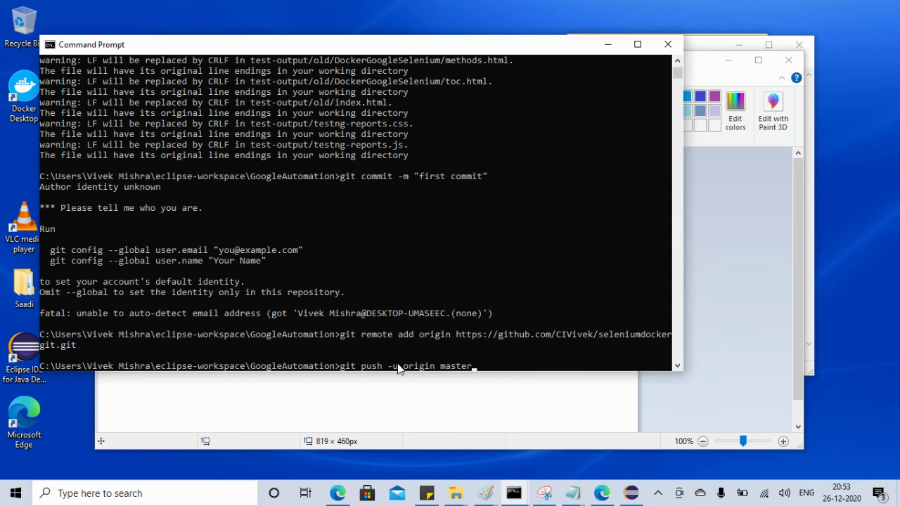
{"action": "key", "text": "Return"}
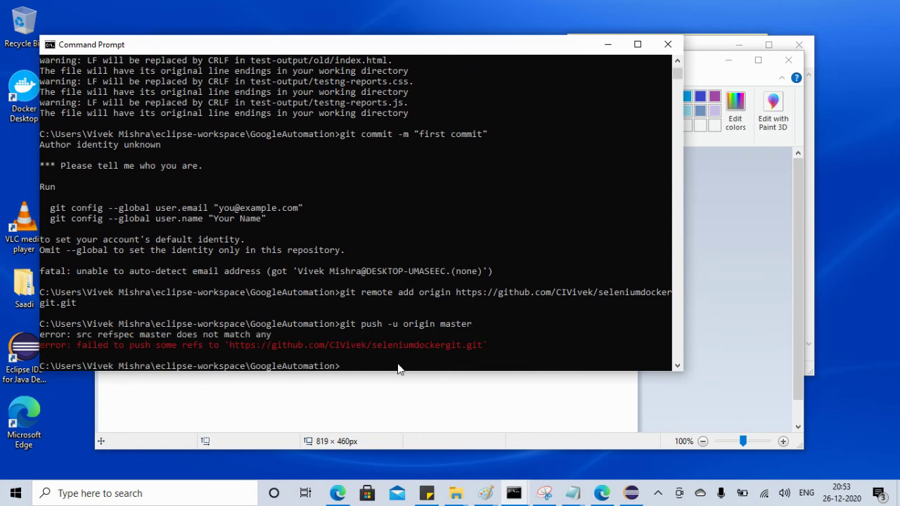
{"action": "key", "text": "Up"}
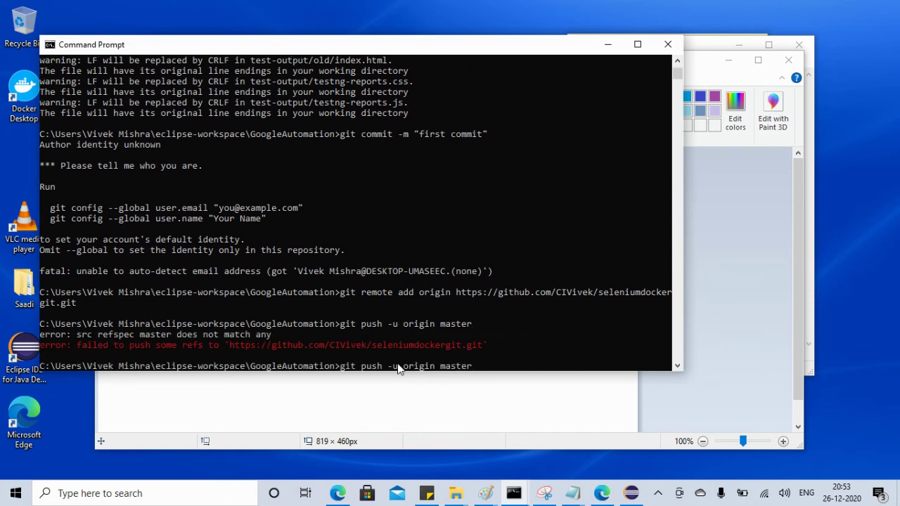
{"action": "key", "text": "BackSpace"}
{"action": "key", "text": "BackSpace"}
{"action": "type", "text": "in"}
{"action": "key", "text": "Return"}
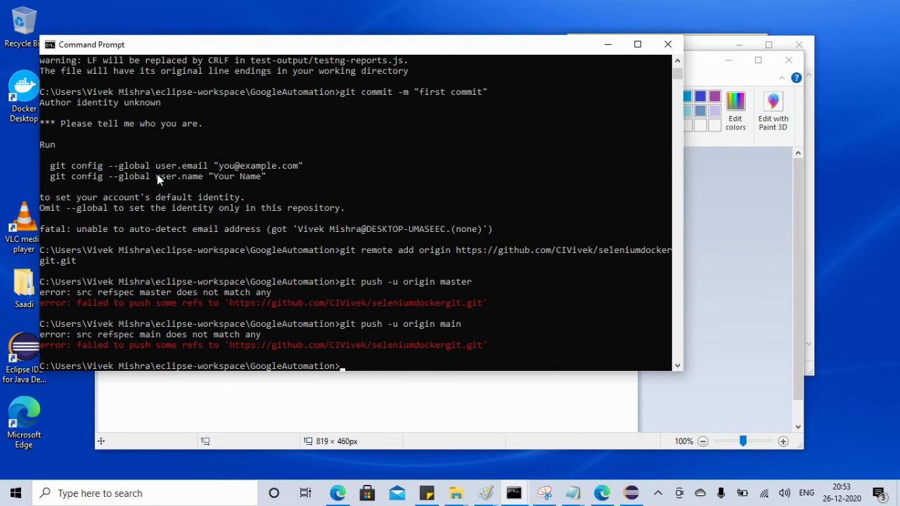
Run git config --global user.email with the account's e-mail address
{"action": "left_click_drag", "start_coordinate": [45, 166], "coordinate": [205, 169]}
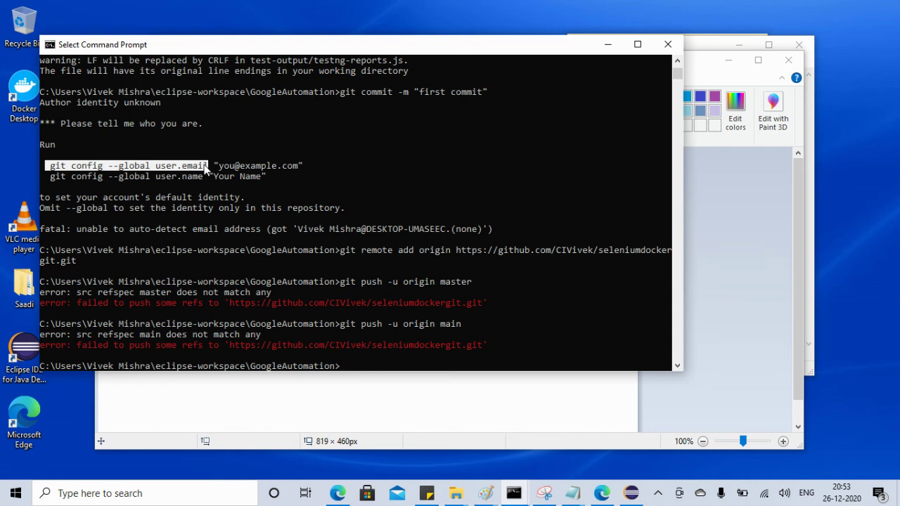
{"action": "right_click", "coordinate": [206, 168]}
{"action": "left_click", "coordinate": [357, 366]}
{"action": "right_click", "coordinate": [357, 366]}
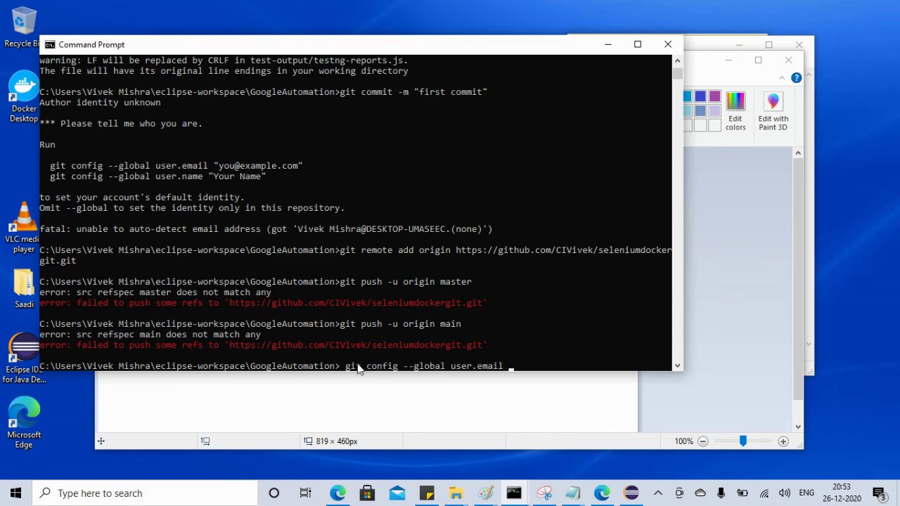
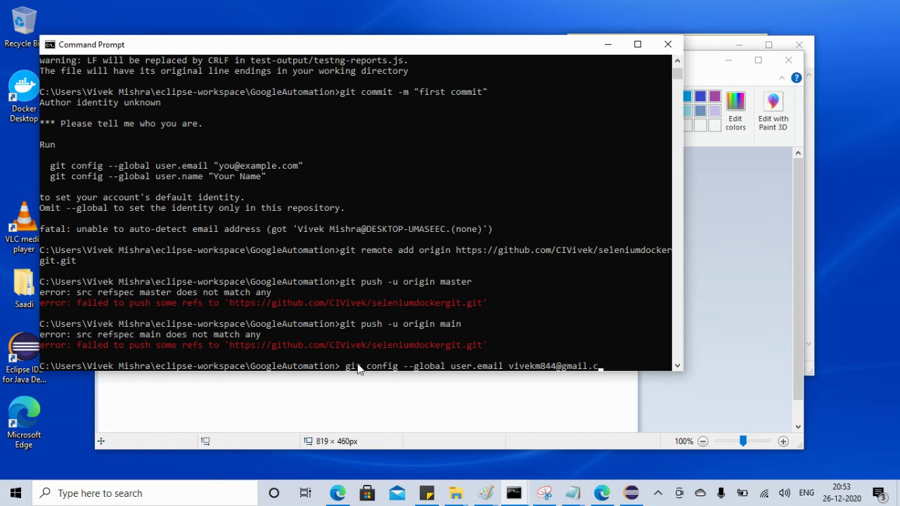
{"action": "key", "text": "Return"}
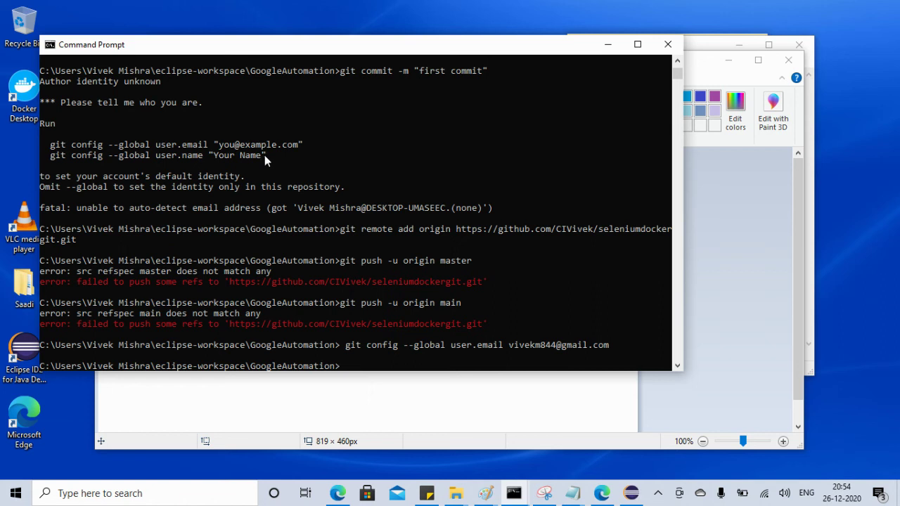
Copy git's suggested git config --global user.name command from the console output
{"action": "left_click", "coordinate": [265, 155]}
{"action": "left_click_drag", "start_coordinate": [206, 155], "coordinate": [54, 159]}
{"action": "right_click", "coordinate": [53, 159]}
{"action": "left_click", "coordinate": [337, 493]}
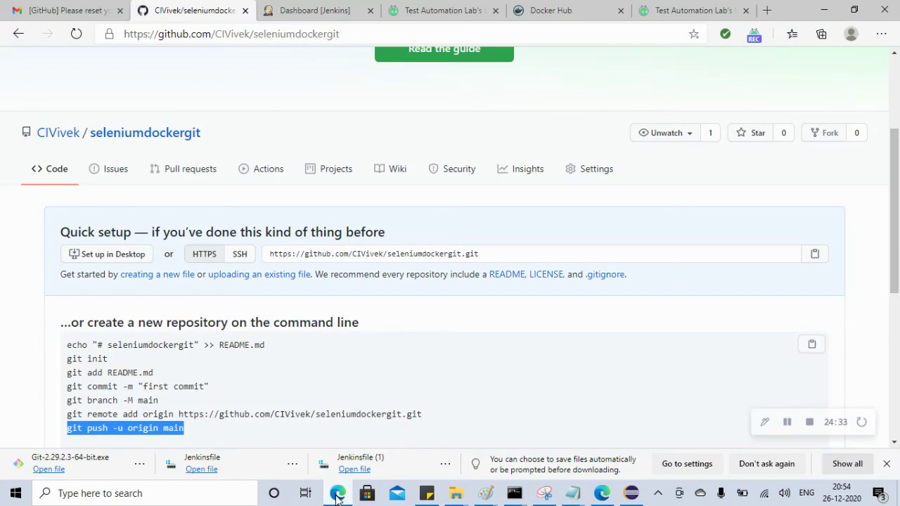
Check which account the Edge browser profile syncs with in its sync settings
{"action": "left_click_drag", "start_coordinate": [891, 251], "coordinate": [898, 175]}
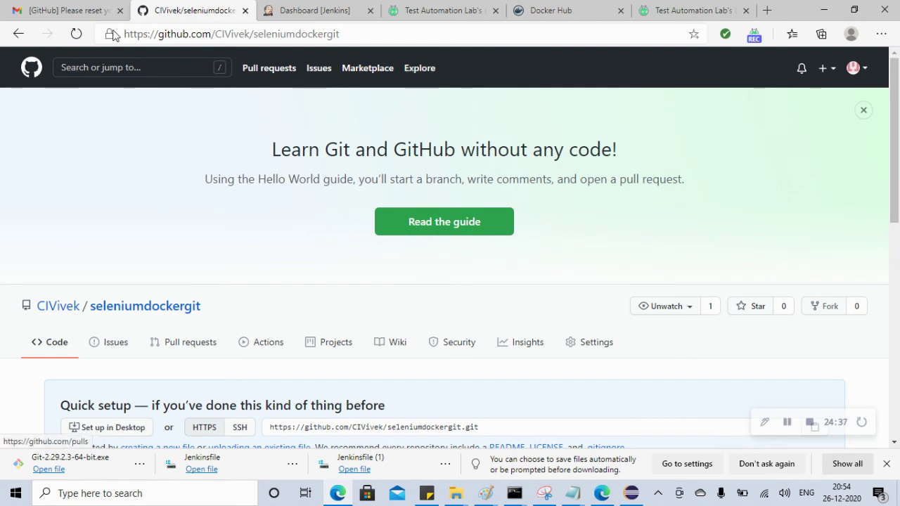
{"action": "left_click", "coordinate": [32, 70]}
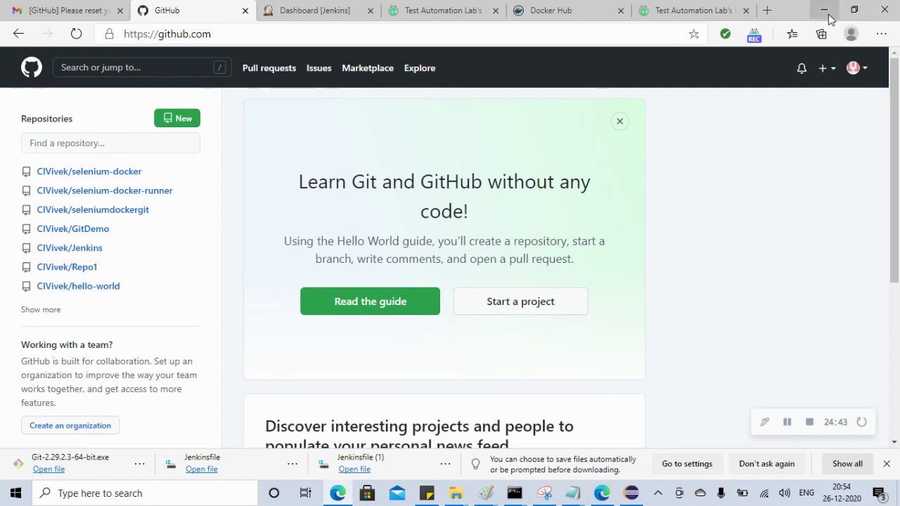
{"action": "left_click", "coordinate": [850, 35]}
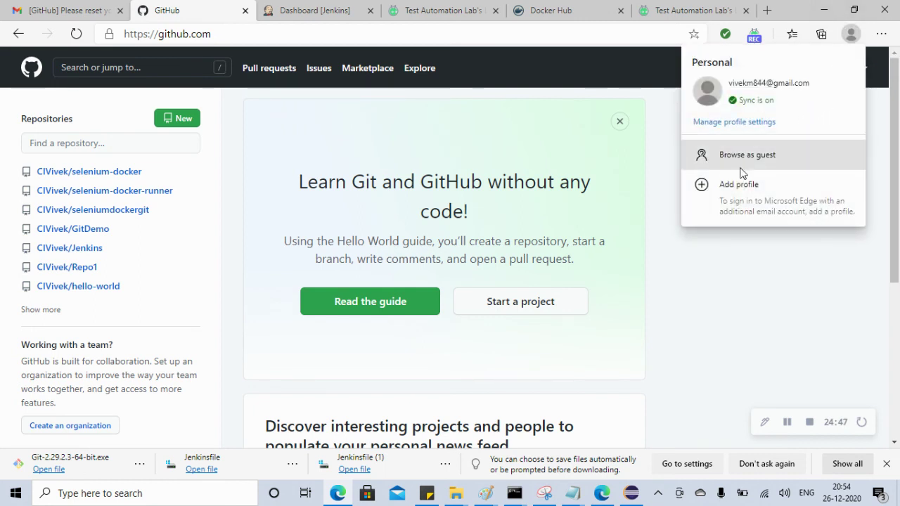
{"action": "left_click", "coordinate": [717, 123]}
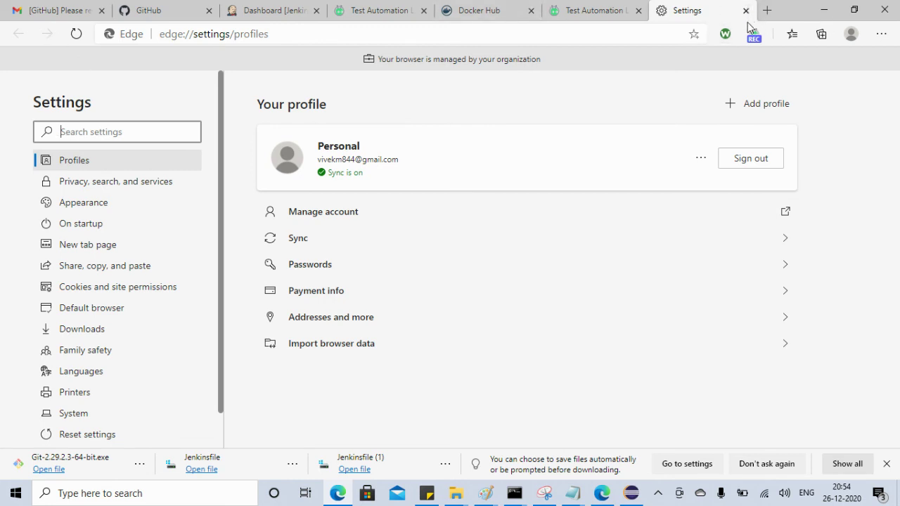
{"action": "left_click", "coordinate": [856, 36]}
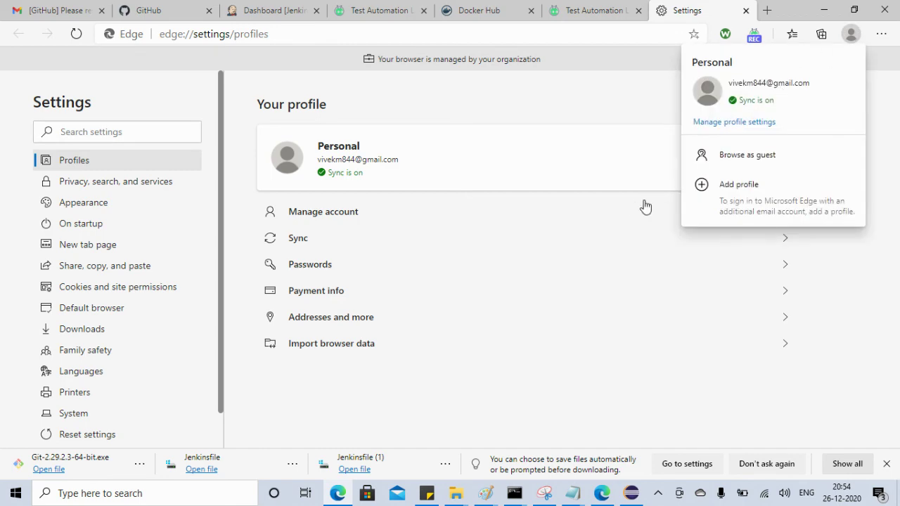
{"action": "left_click", "coordinate": [641, 246]}
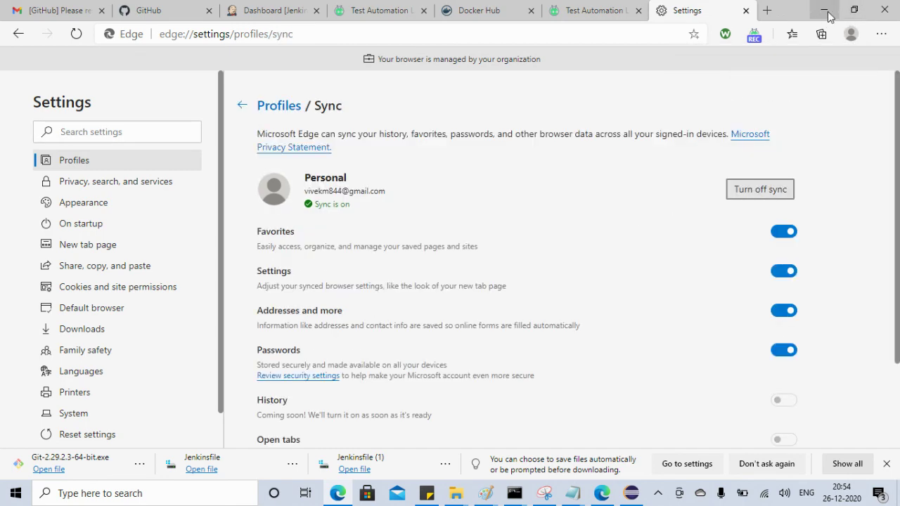
Select git's suggested user.name config command in Command Prompt
{"action": "left_click", "coordinate": [823, 10]}
{"action": "left_click", "coordinate": [345, 366]}
{"action": "left_click_drag", "start_coordinate": [265, 154], "coordinate": [54, 160]}
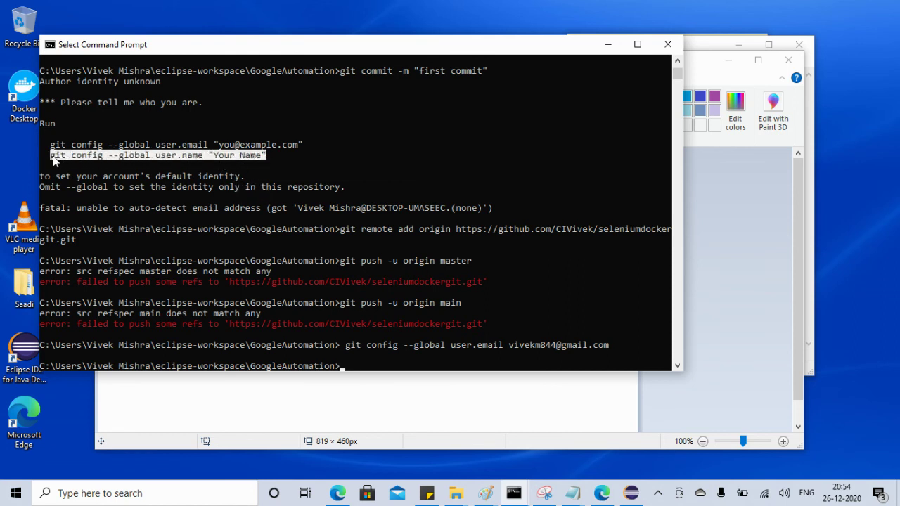
Set the global git user.name to the user's name
{"action": "key", "text": "ctrl+c"}
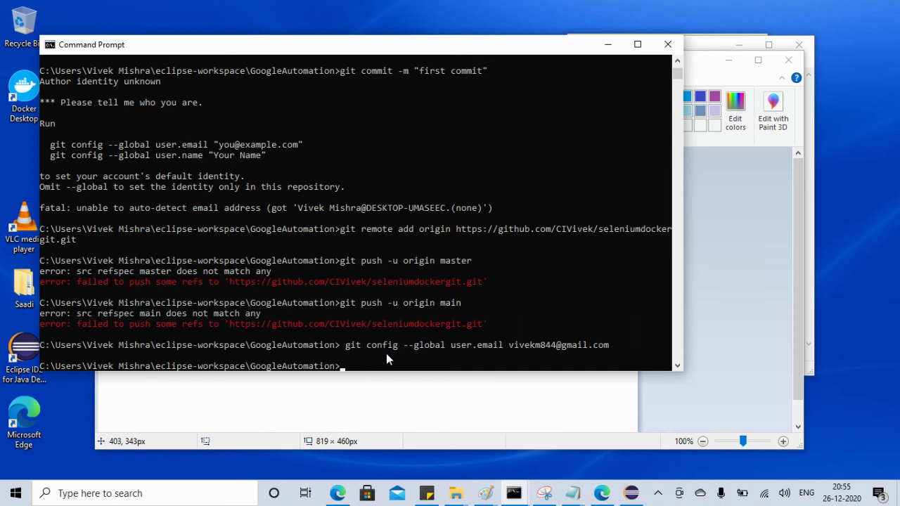
{"action": "left_click", "coordinate": [357, 367]}
{"action": "key", "text": "ctrl+v"}
{"action": "key", "text": "BackSpace"}
{"action": "key", "text": "BackSpace"}
{"action": "key", "text": "BackSpace"}
{"action": "key", "text": "BackSpace"}
{"action": "key", "text": "BackSpace"}
{"action": "key", "text": "BackSpace"}
{"action": "key", "text": "BackSpace"}
{"action": "key", "text": "BackSpace"}
{"action": "key", "text": "BackSpace"}
{"action": "key", "text": "BackSpace"}
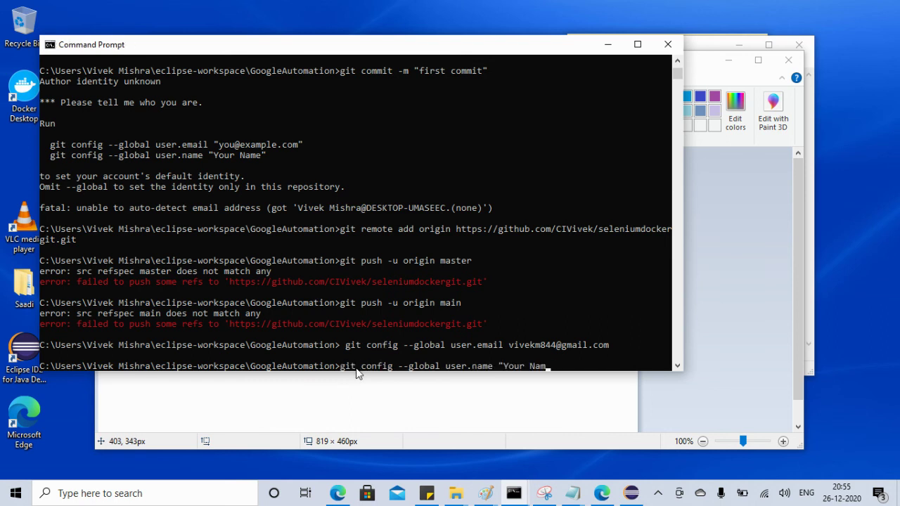
{"action": "type", "text": "Vivek"}
{"action": "key", "text": "Return"}
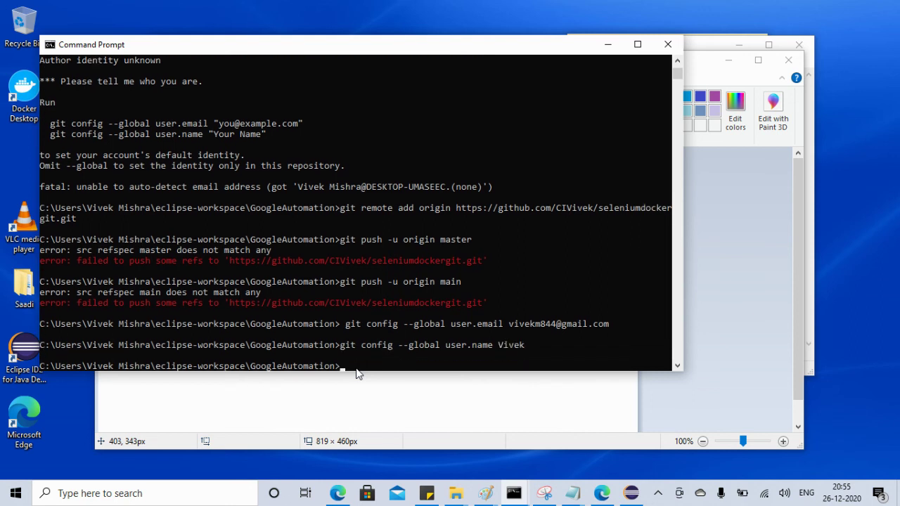
Rerun the 'first commit' commit, remote add origin, and git push -u origin master
{"action": "key", "text": "Up"}
{"action": "key", "text": "Up"}
{"action": "key", "text": "Up"}
{"action": "key", "text": "Up"}
{"action": "key", "text": "Up"}
{"action": "key", "text": "Up"}
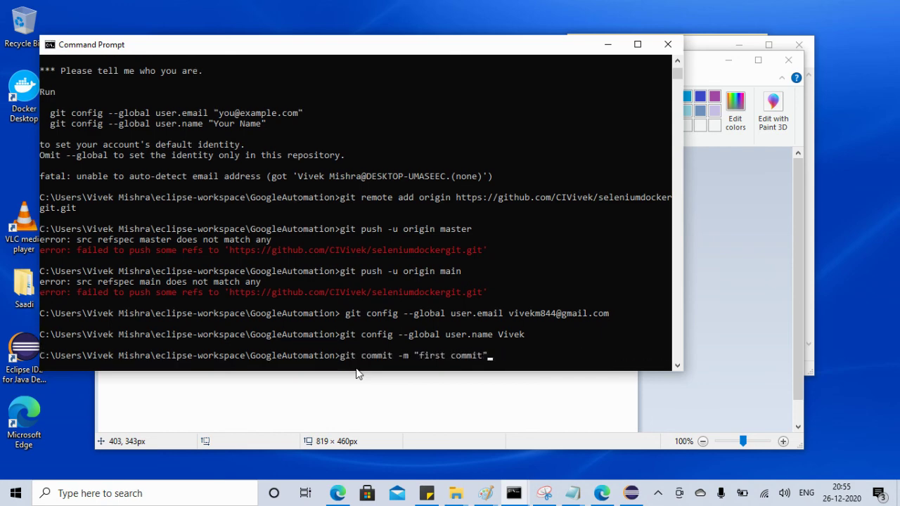
{"action": "key", "text": "Return"}
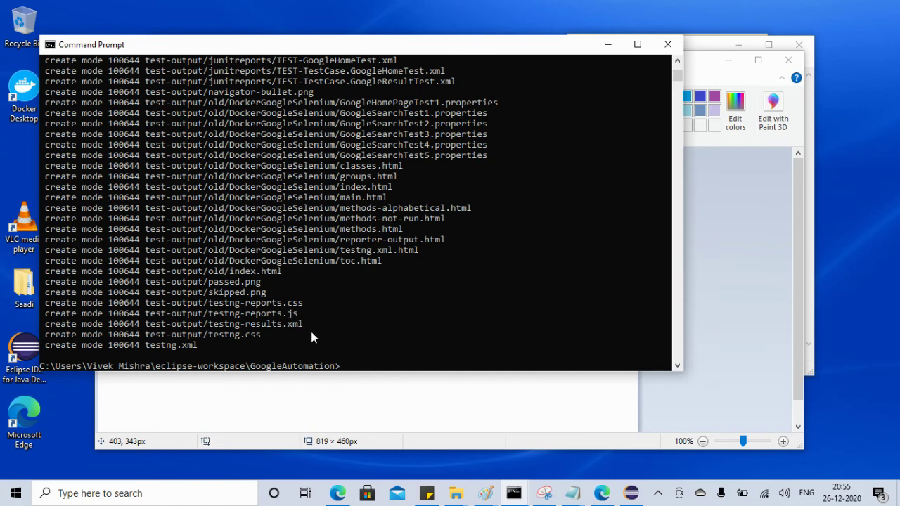
{"action": "key", "text": "Up"}
{"action": "key", "text": "Up"}
{"action": "key", "text": "Up"}
{"action": "key", "text": "Up"}
{"action": "key", "text": "Down"}
{"action": "key", "text": "Down"}
{"action": "key", "text": "Down"}
{"action": "key", "text": "Down"}
{"action": "key", "text": "Down"}
{"action": "key", "text": "Down"}
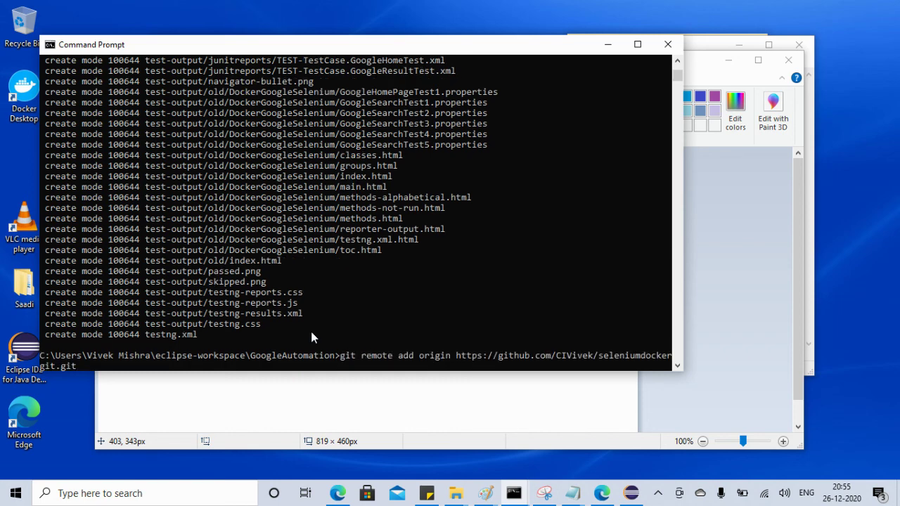
{"action": "key", "text": "Return"}
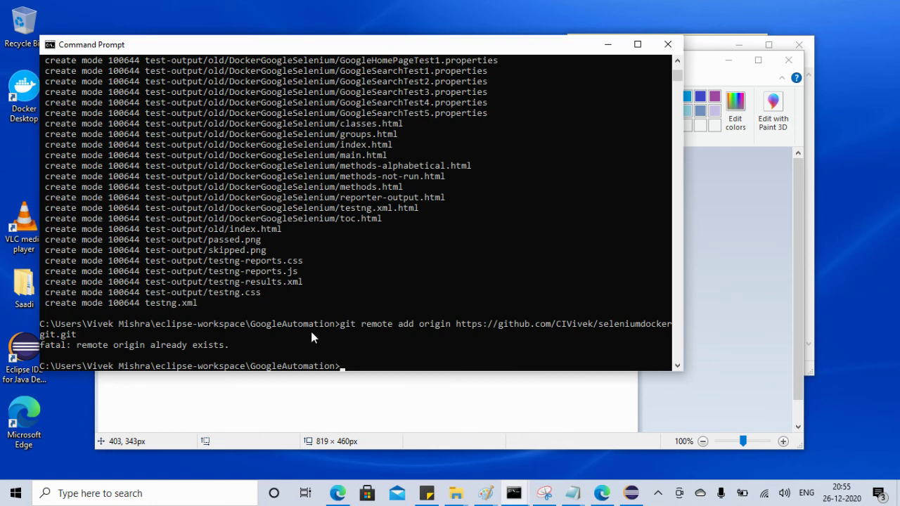
{"action": "key", "text": "Down"}
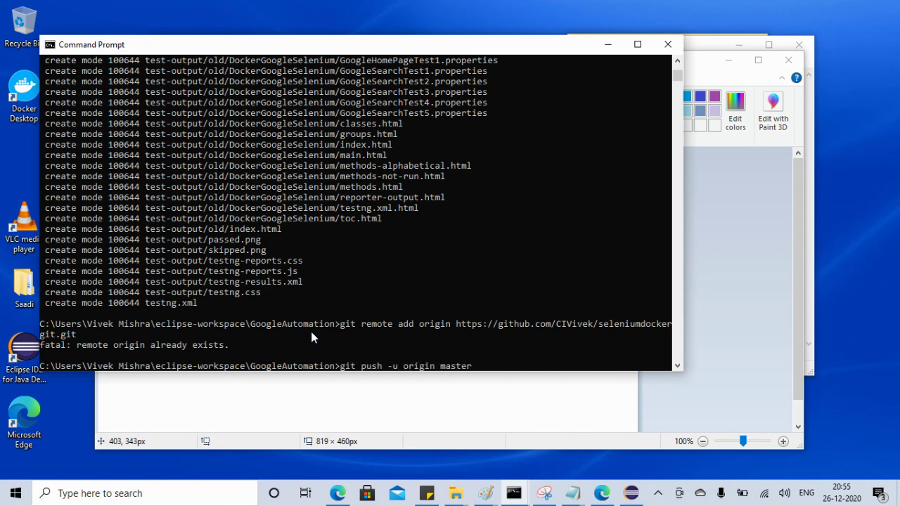
{"action": "key", "text": "Return"}
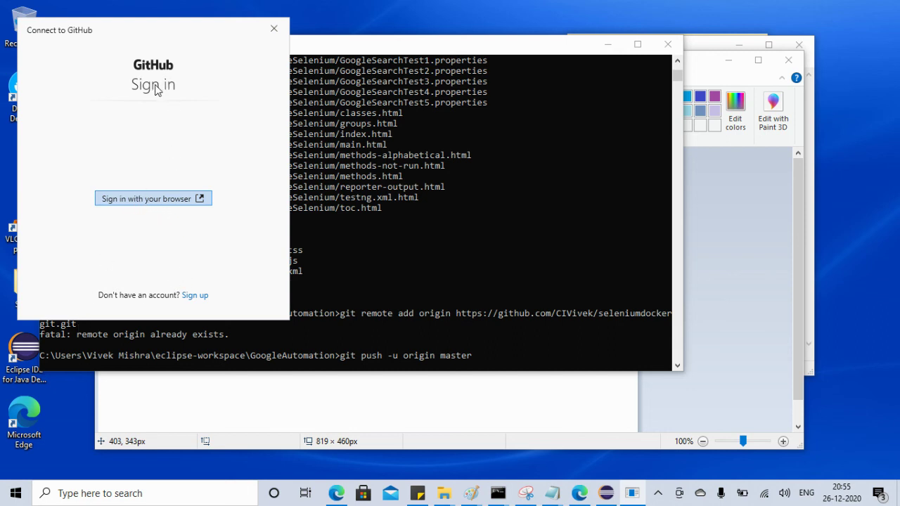
Sign in through the browser and authorize GitCredentialManager, then check the completed push output
{"action": "left_click", "coordinate": [130, 199]}
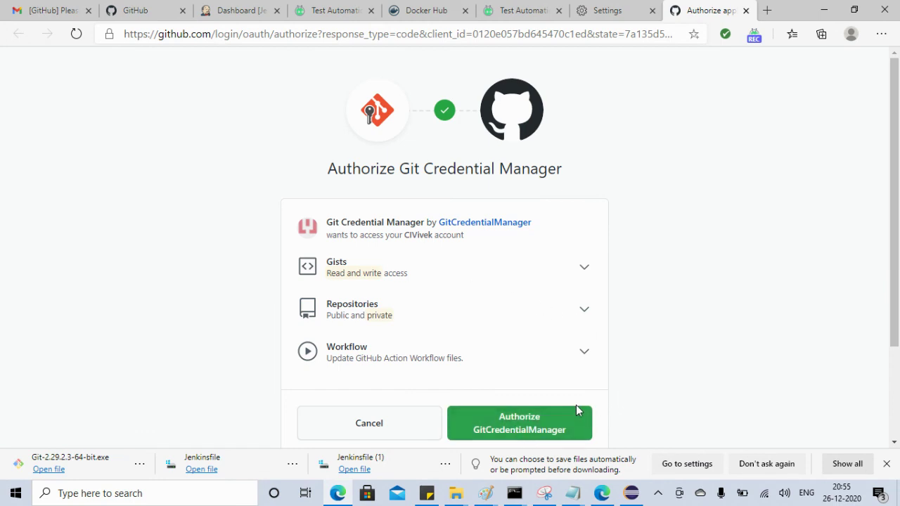
{"action": "left_click", "coordinate": [515, 427]}
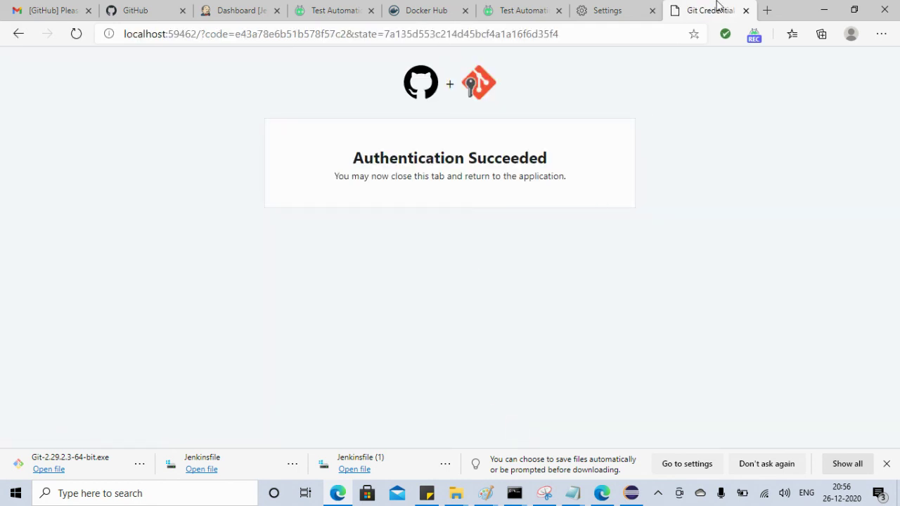
{"action": "left_click", "coordinate": [745, 10]}
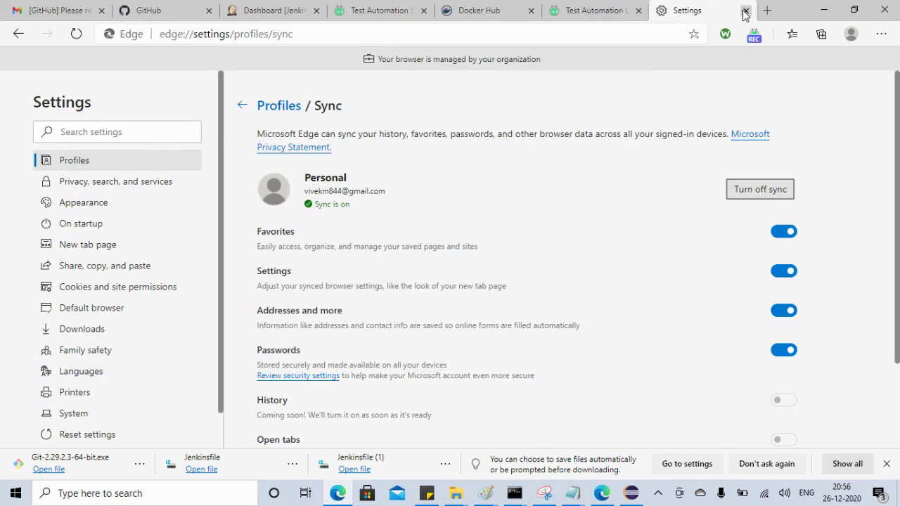
{"action": "left_click", "coordinate": [18, 33]}
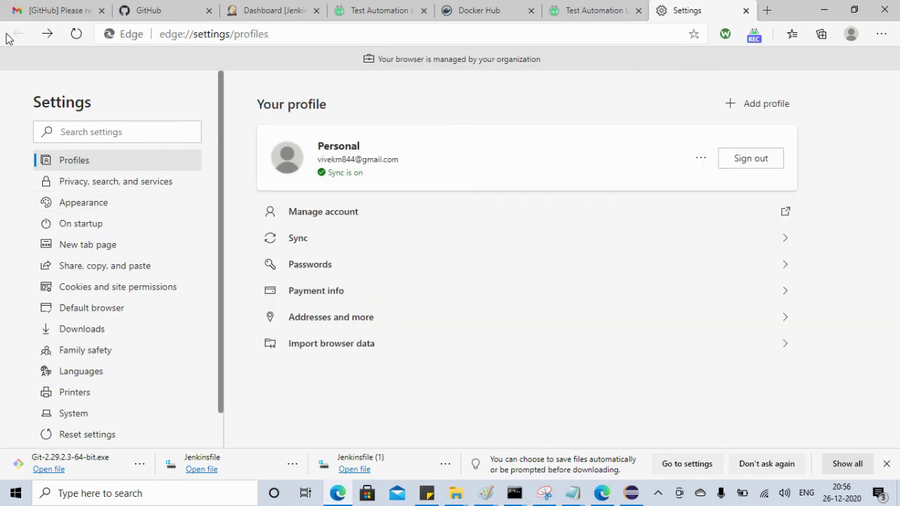
{"action": "left_click", "coordinate": [824, 10]}
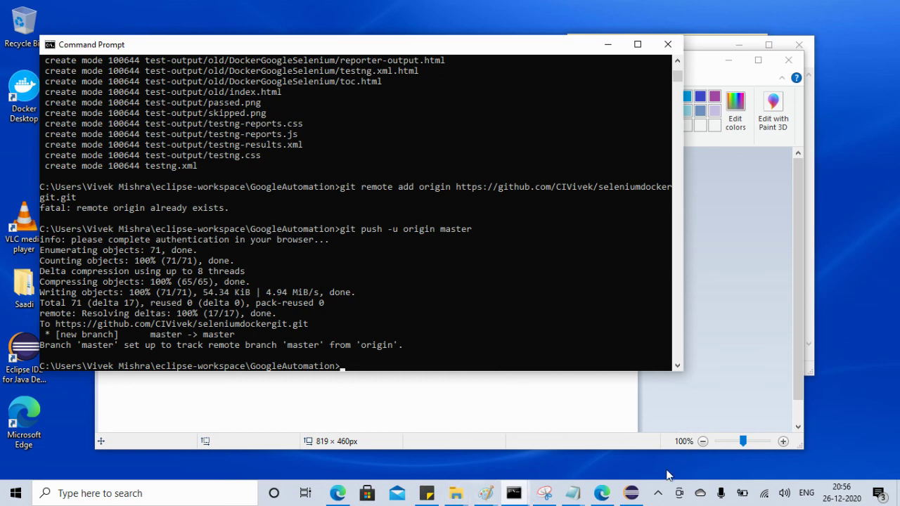
Open the seleniumdockergit repo from the refreshed dashboard and scroll to the pushed files
{"action": "left_click", "coordinate": [337, 494]}
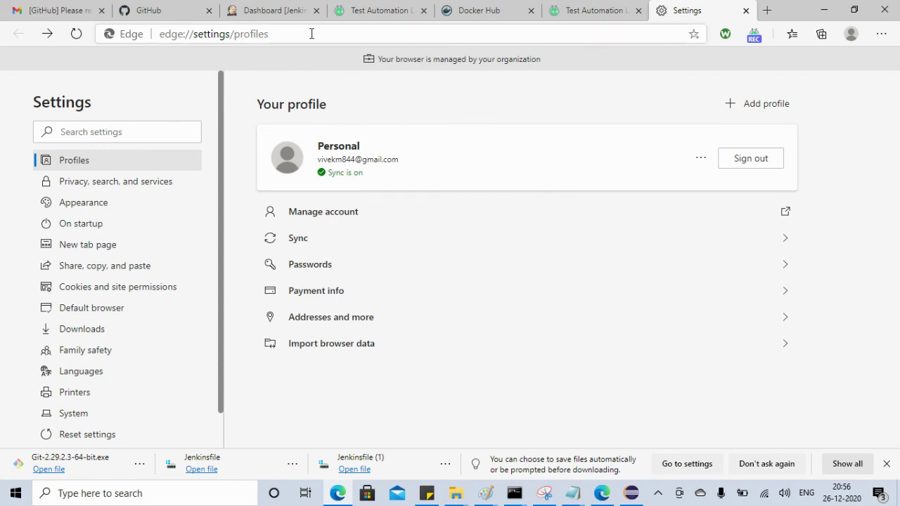
{"action": "left_click", "coordinate": [745, 12]}
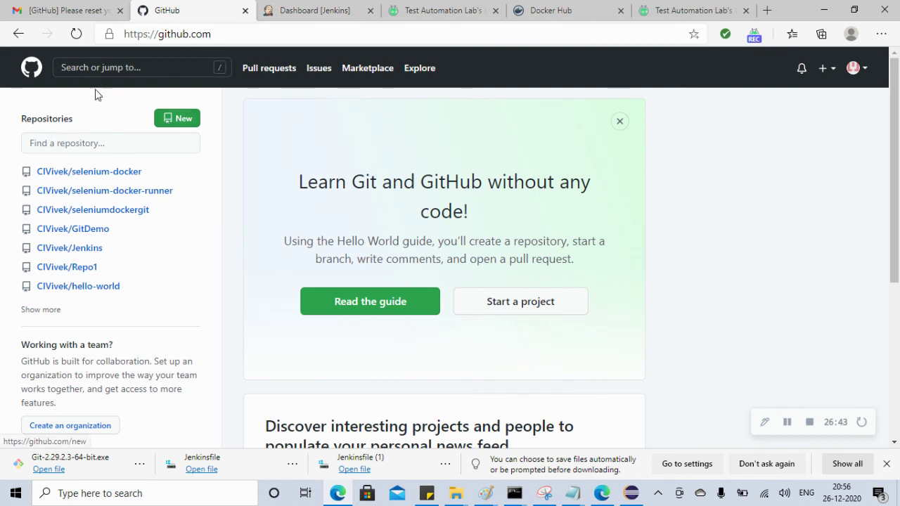
{"action": "key", "text": "F5"}
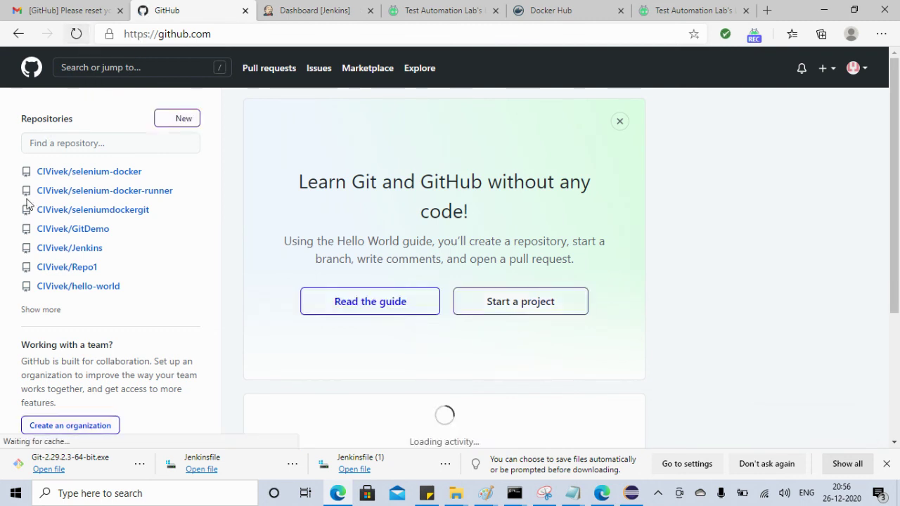
{"action": "left_click", "coordinate": [94, 213]}
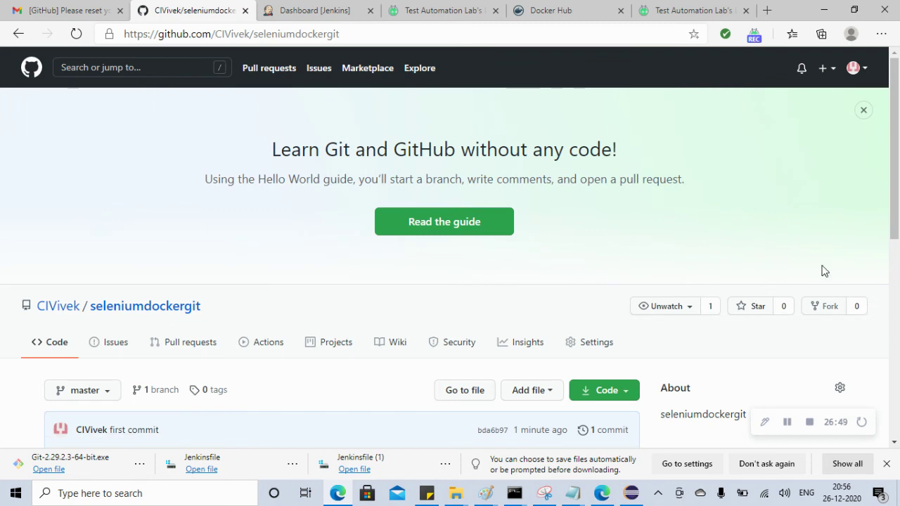
{"action": "scroll", "coordinate": [898, 222], "scroll_direction": "down", "scroll_amount": 1}
{"action": "scroll", "coordinate": [899, 242], "scroll_direction": "down", "scroll_amount": 3}
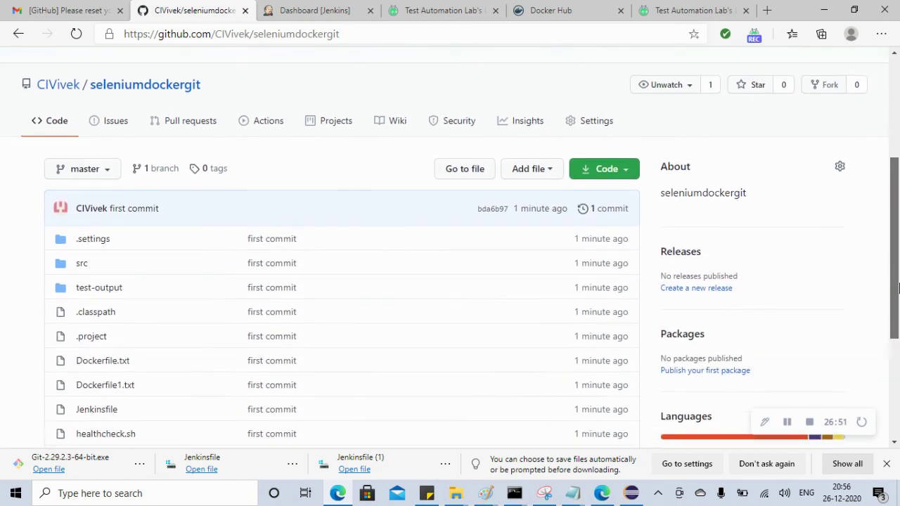